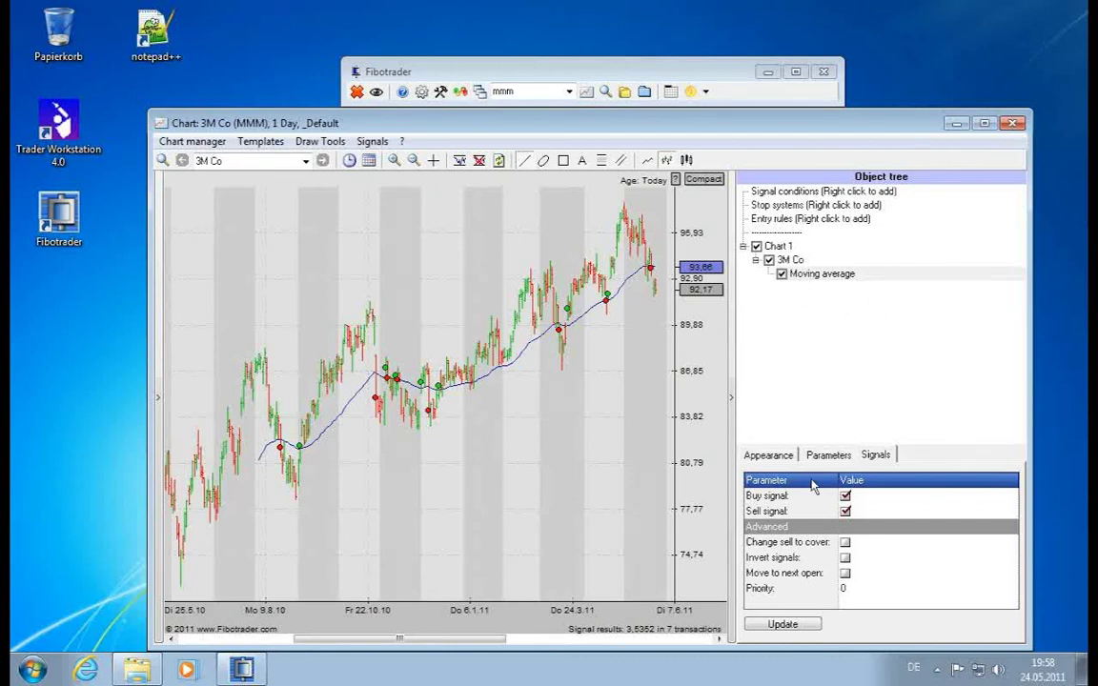
Step: Display the moving average's parameters and recalculate the indicators
{"action": "left_click", "coordinate": [838, 455]}
{"action": "left_click", "coordinate": [831, 457]}
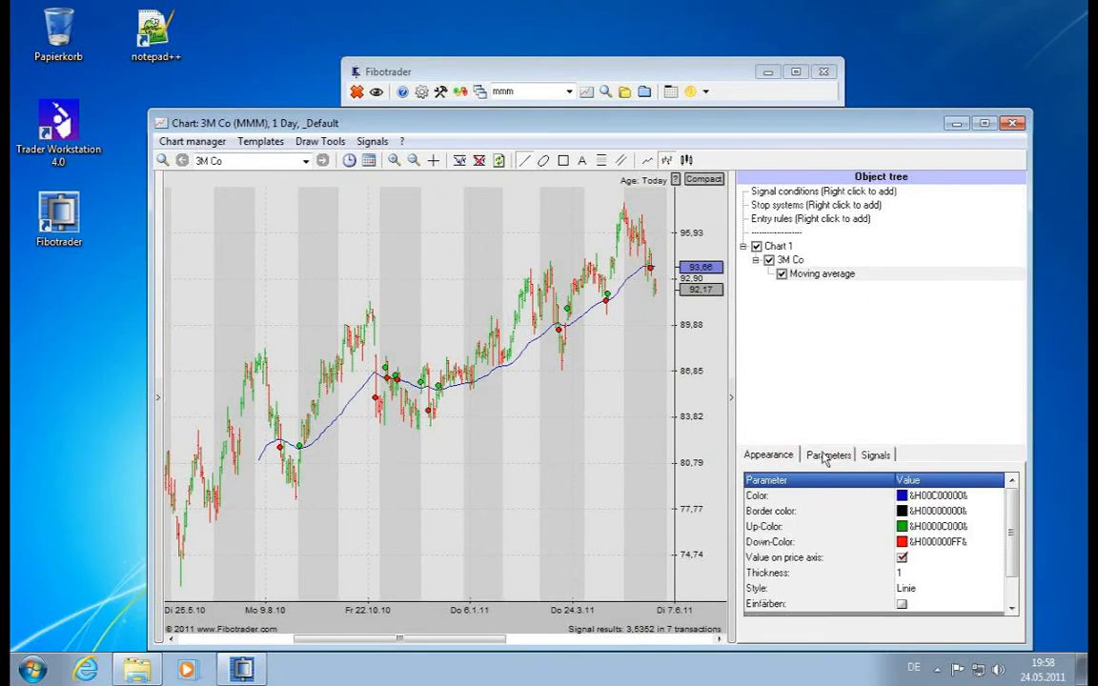
{"action": "left_click", "coordinate": [832, 460]}
{"action": "right_click", "coordinate": [806, 276]}
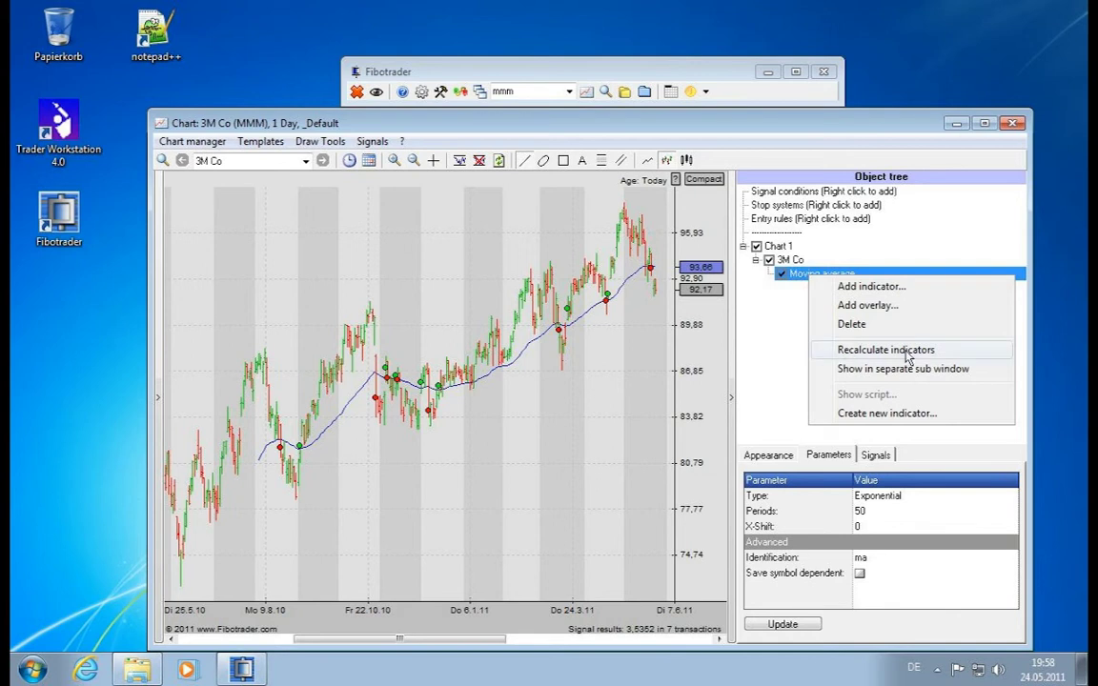
{"action": "left_click", "coordinate": [860, 351]}
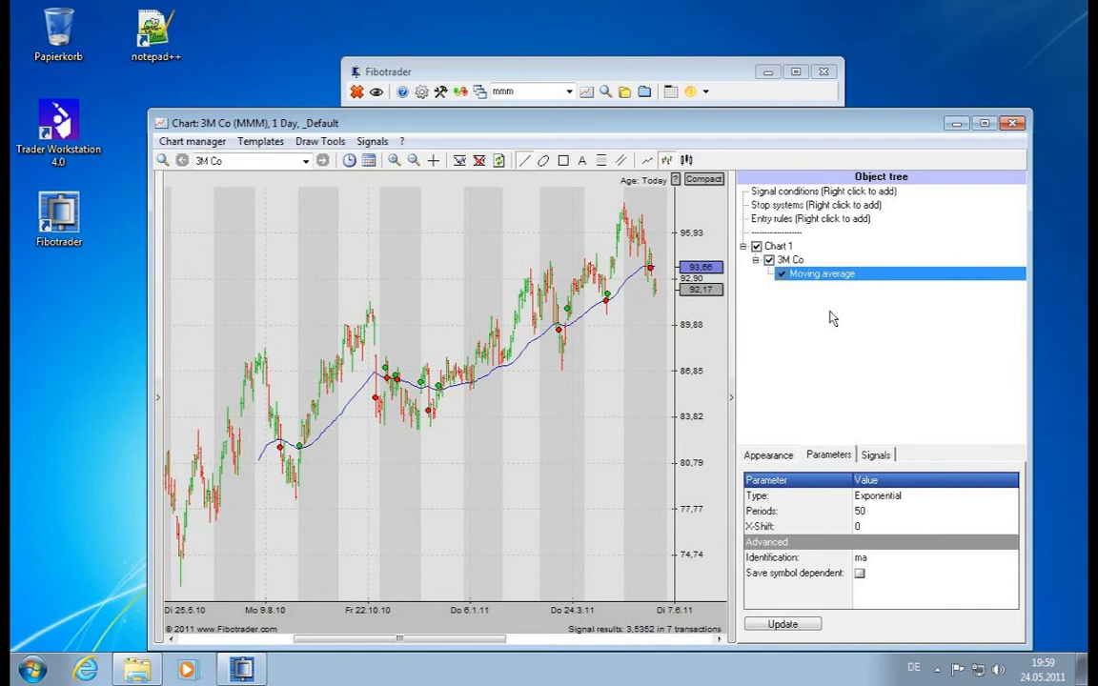
Step: Show the moving average in a separate sub window and reduce that sub window's height
{"action": "right_click", "coordinate": [828, 276]}
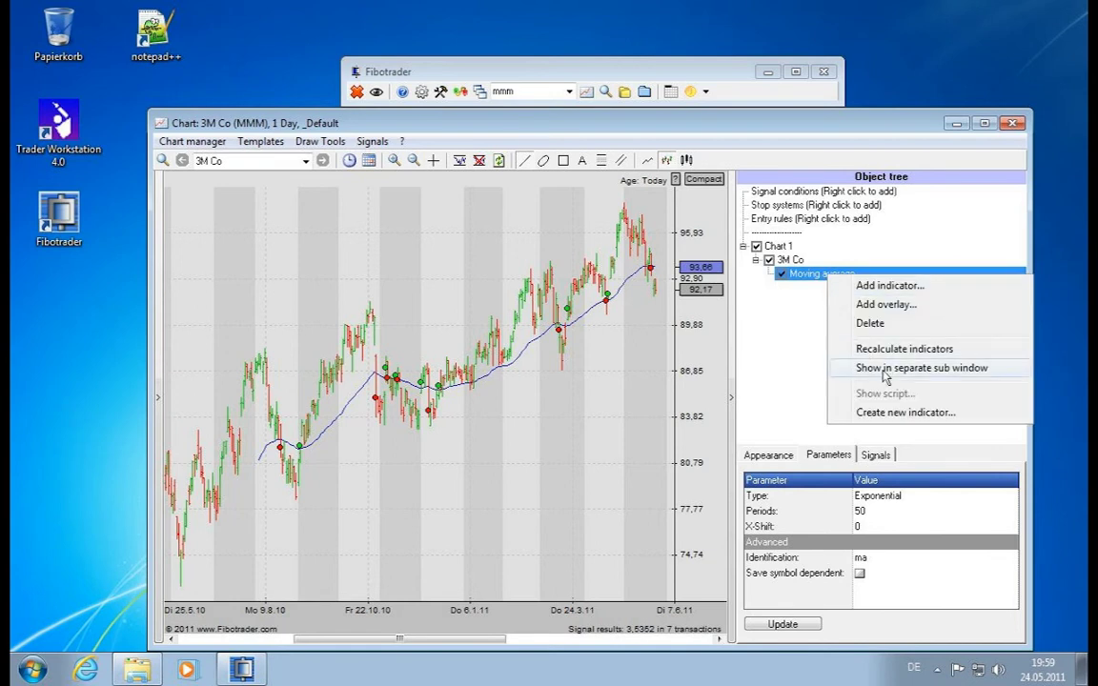
{"action": "left_click", "coordinate": [884, 371]}
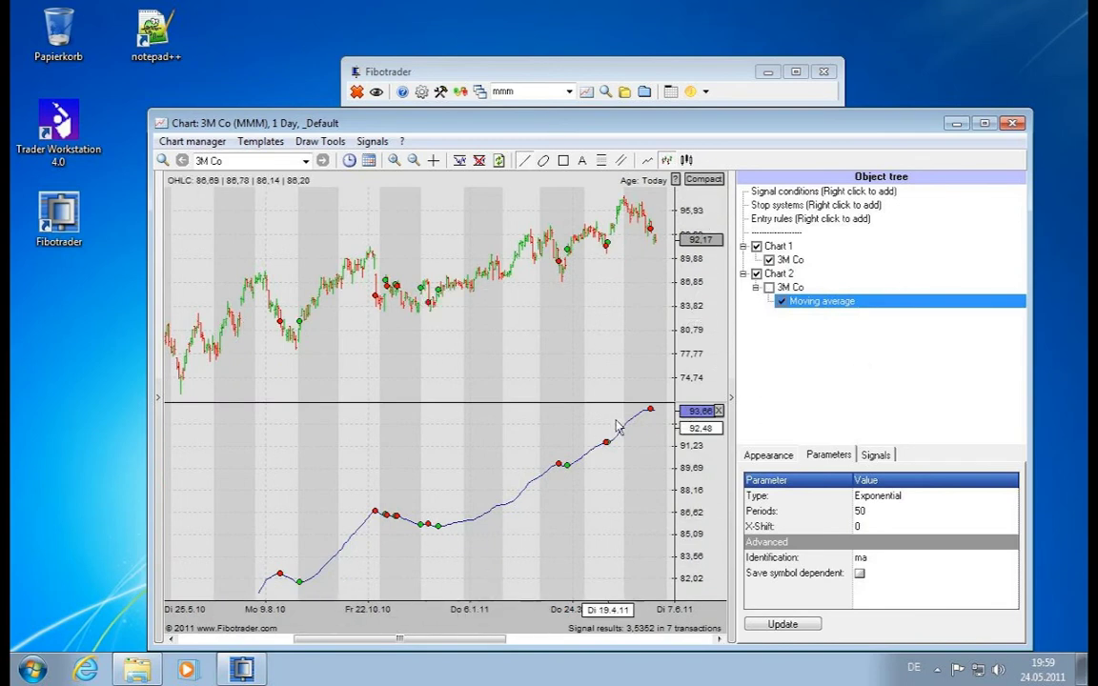
{"action": "left_click_drag", "start_coordinate": [610, 404], "coordinate": [553, 505]}
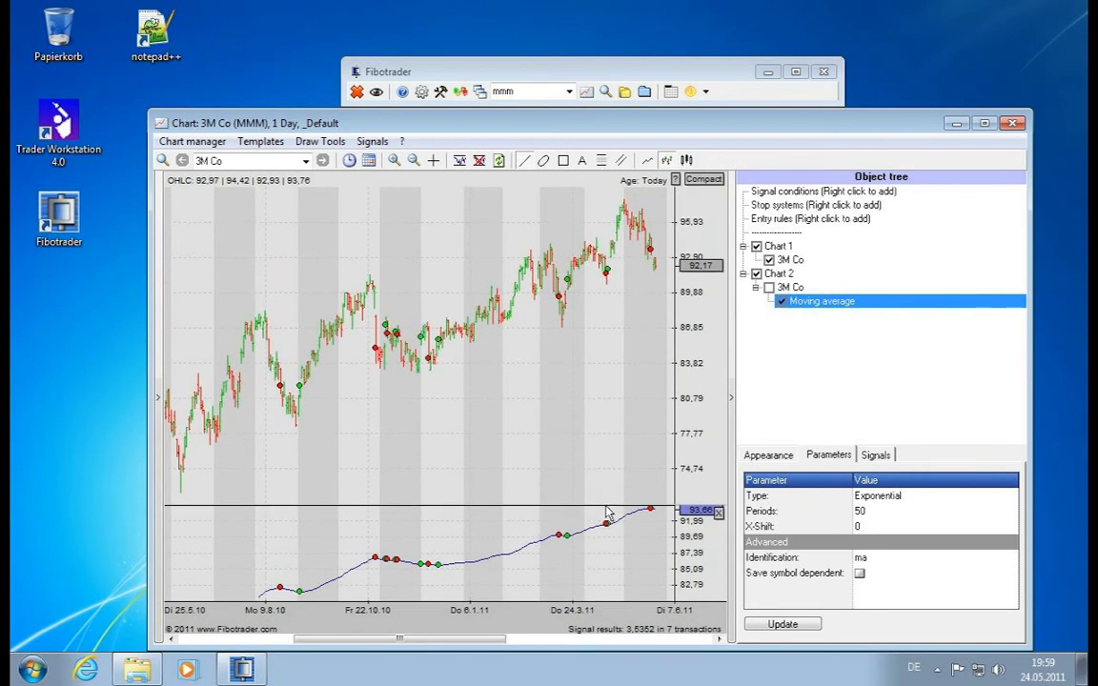
Step: Toggle the visibility of the 3M Co series in Chart 2 on and off
{"action": "left_click", "coordinate": [769, 288]}
{"action": "left_click", "coordinate": [769, 288]}
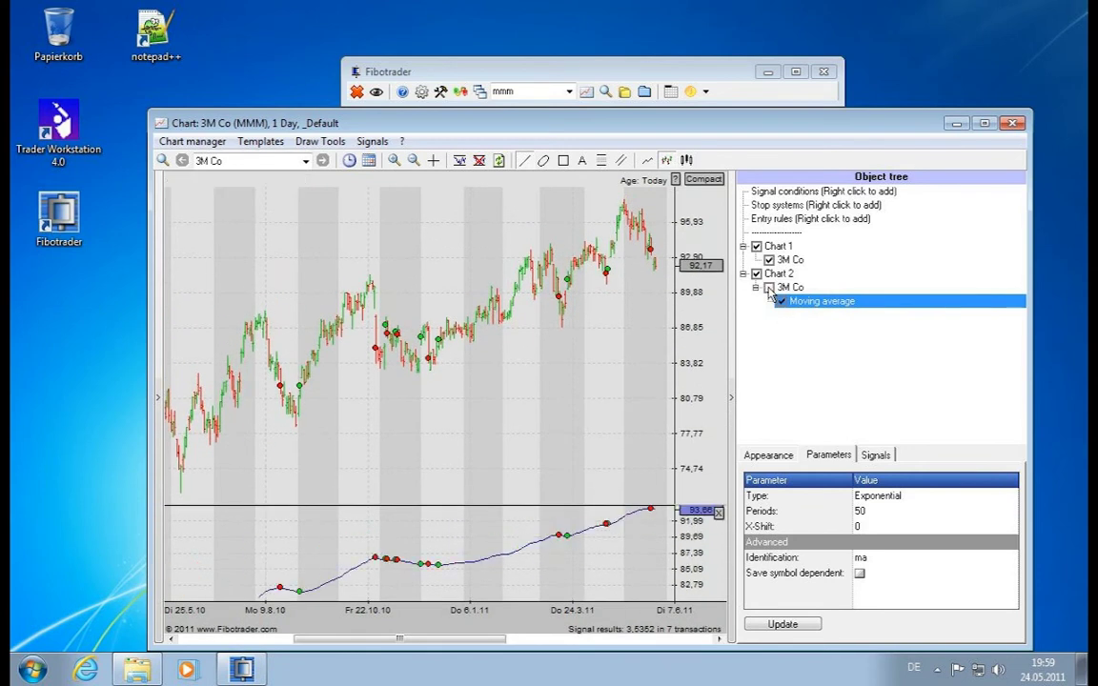
{"action": "left_click", "coordinate": [768, 287]}
{"action": "left_click", "coordinate": [769, 288]}
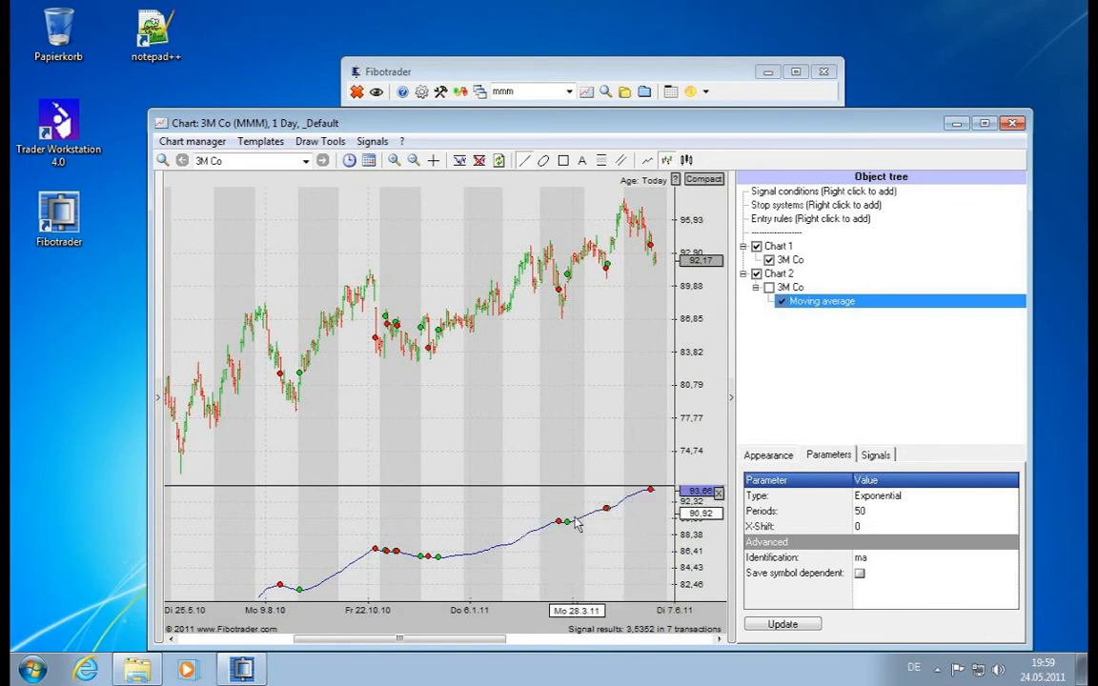
Step: Delete the Chart 2 sub window together with its moving average
{"action": "mouse_move", "coordinate": [559, 520]}
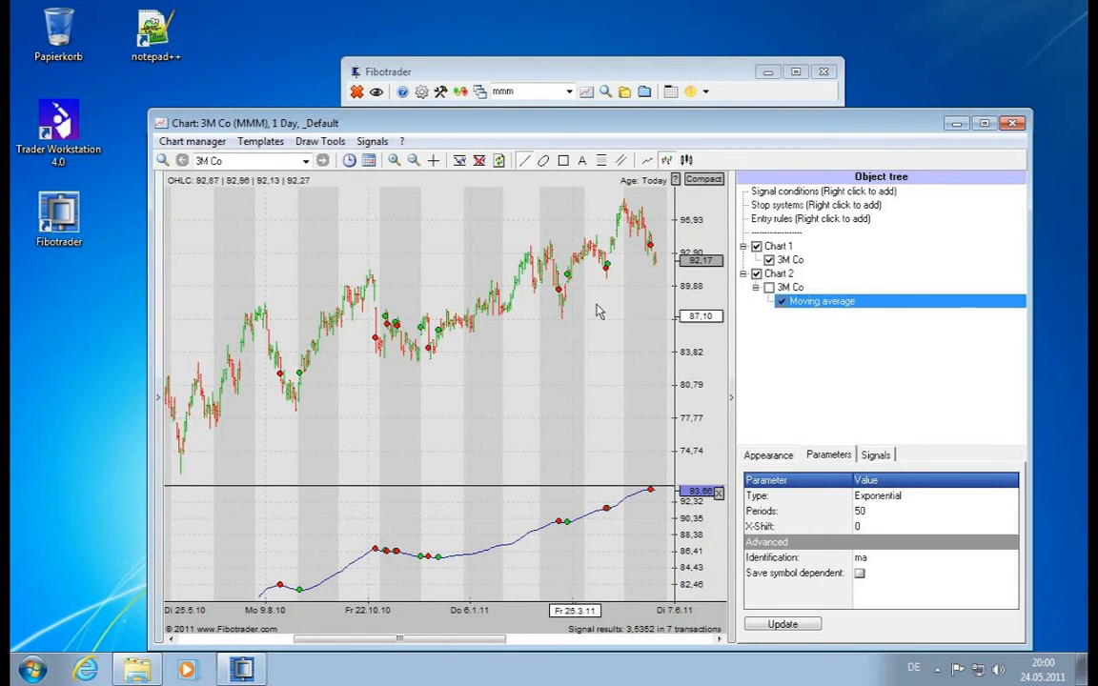
{"action": "mouse_move", "coordinate": [607, 268]}
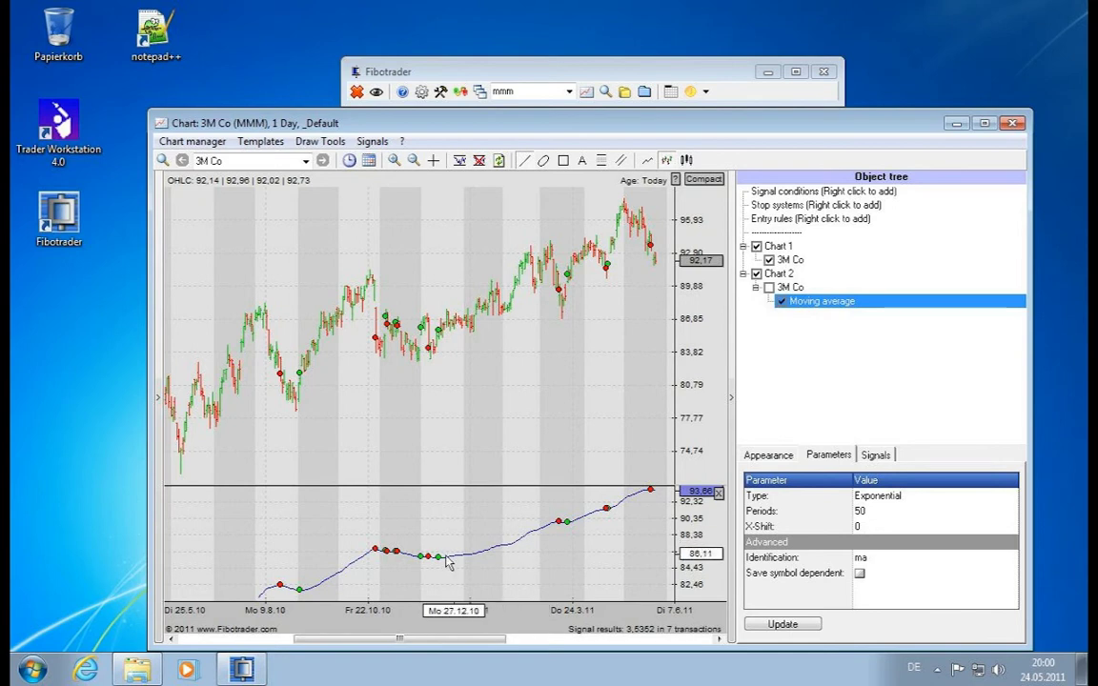
{"action": "mouse_move", "coordinate": [429, 562]}
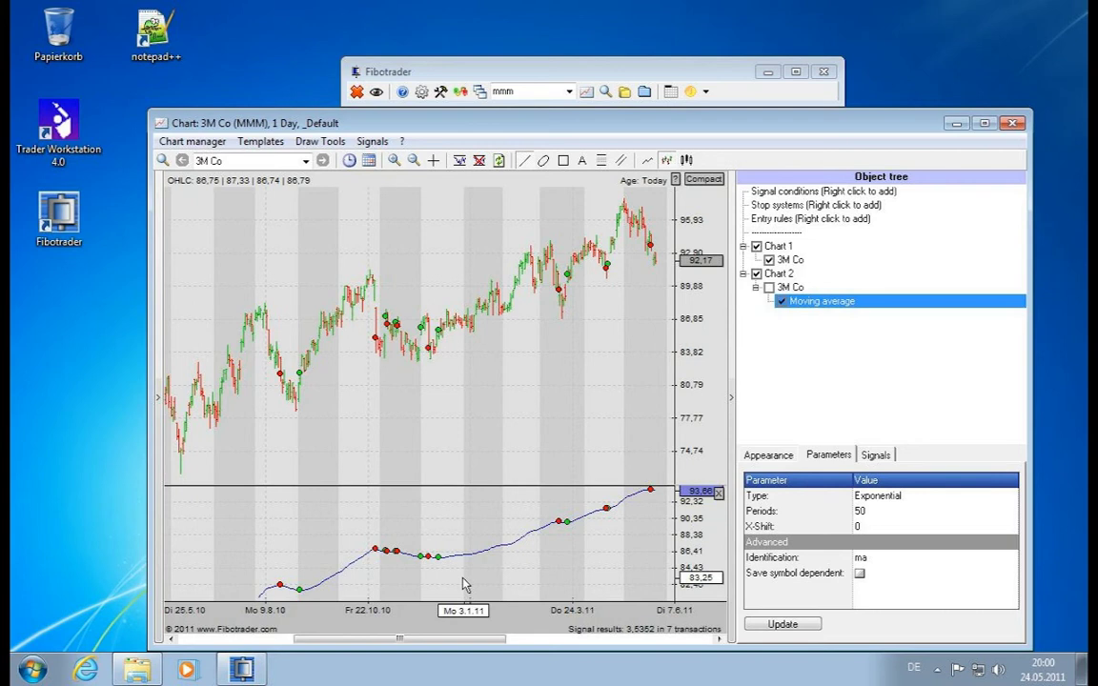
{"action": "left_click", "coordinate": [720, 494]}
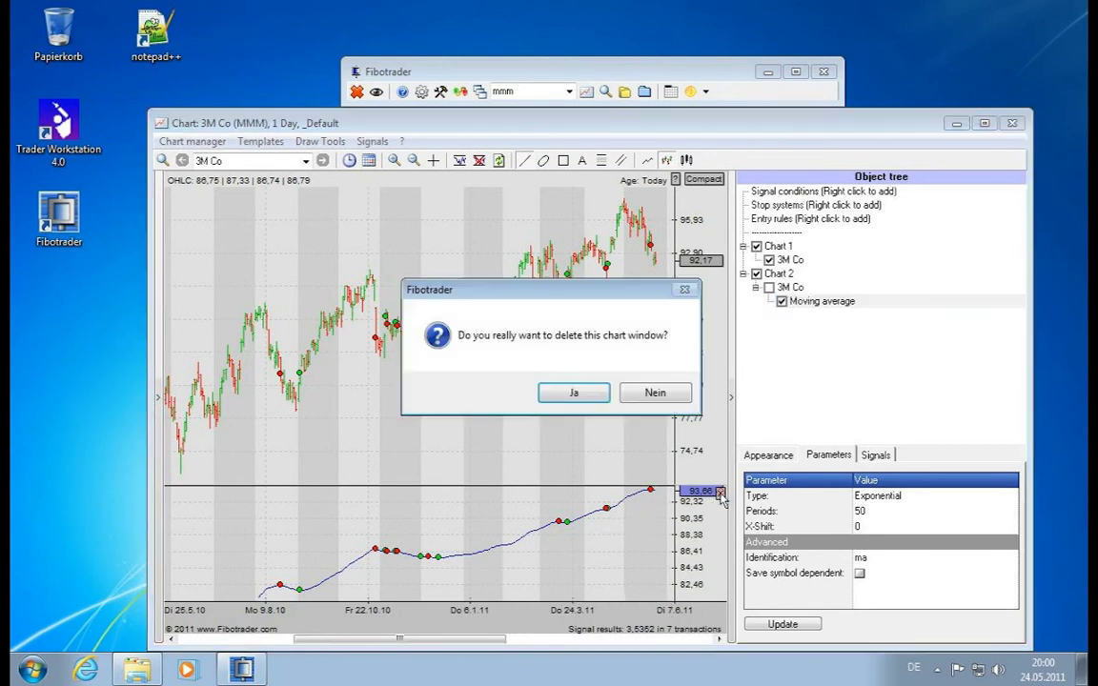
{"action": "left_click", "coordinate": [574, 392]}
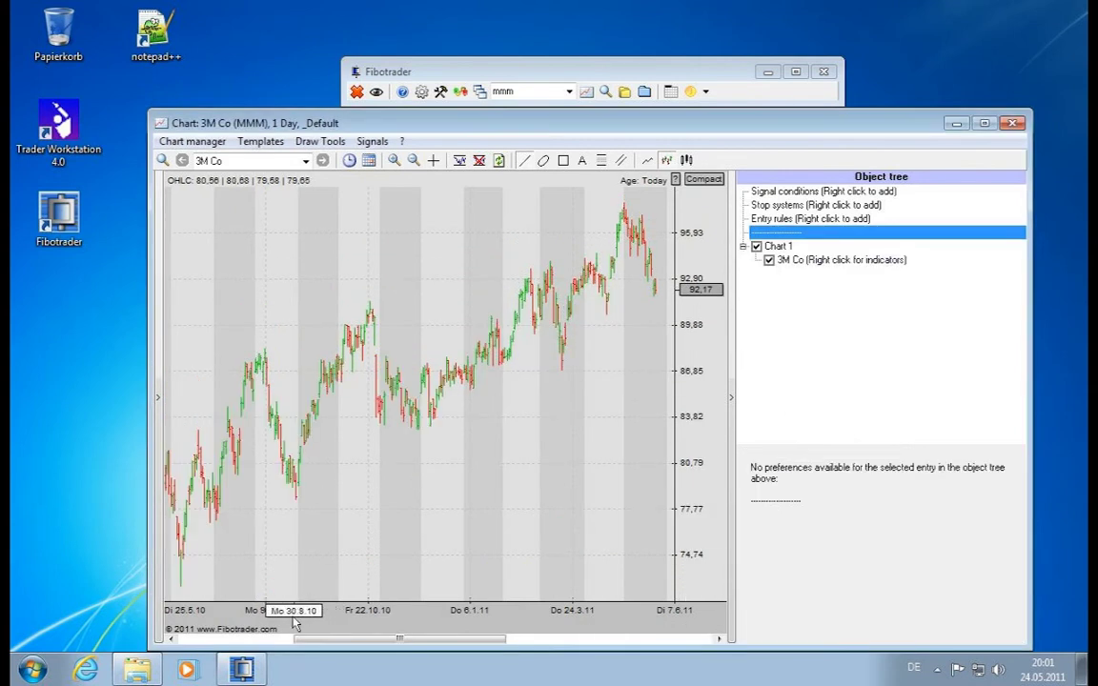
Step: Add the Current trend indicator to the 3M Co series in Chart 1
{"action": "left_click_drag", "start_coordinate": [306, 617], "coordinate": [221, 620]}
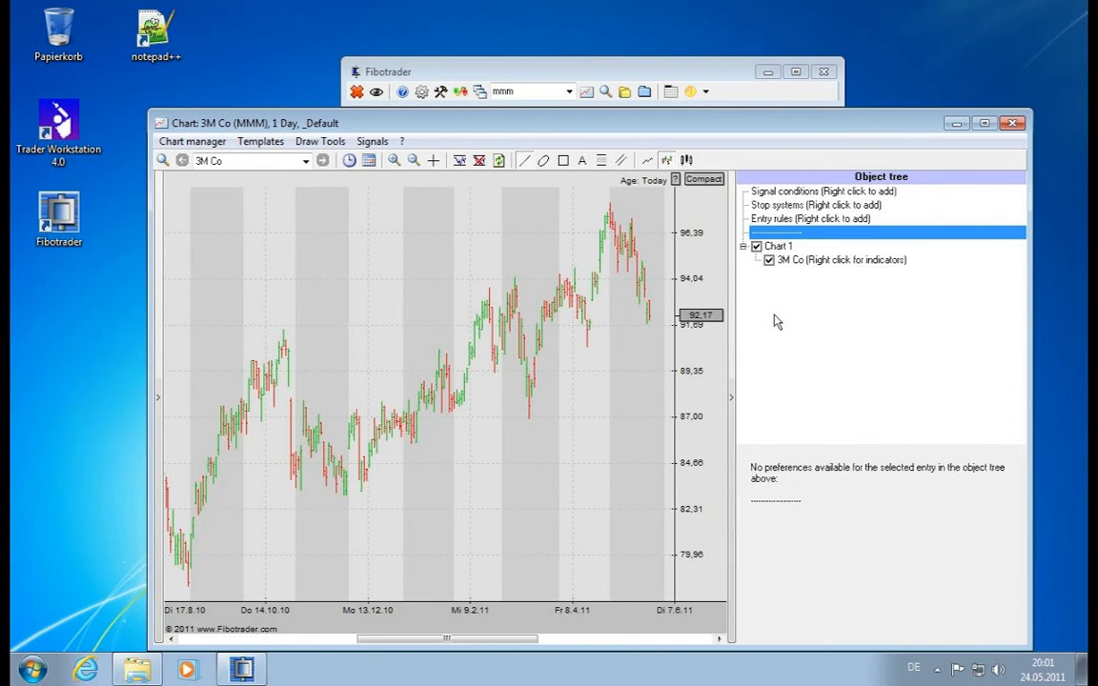
{"action": "right_click", "coordinate": [800, 262]}
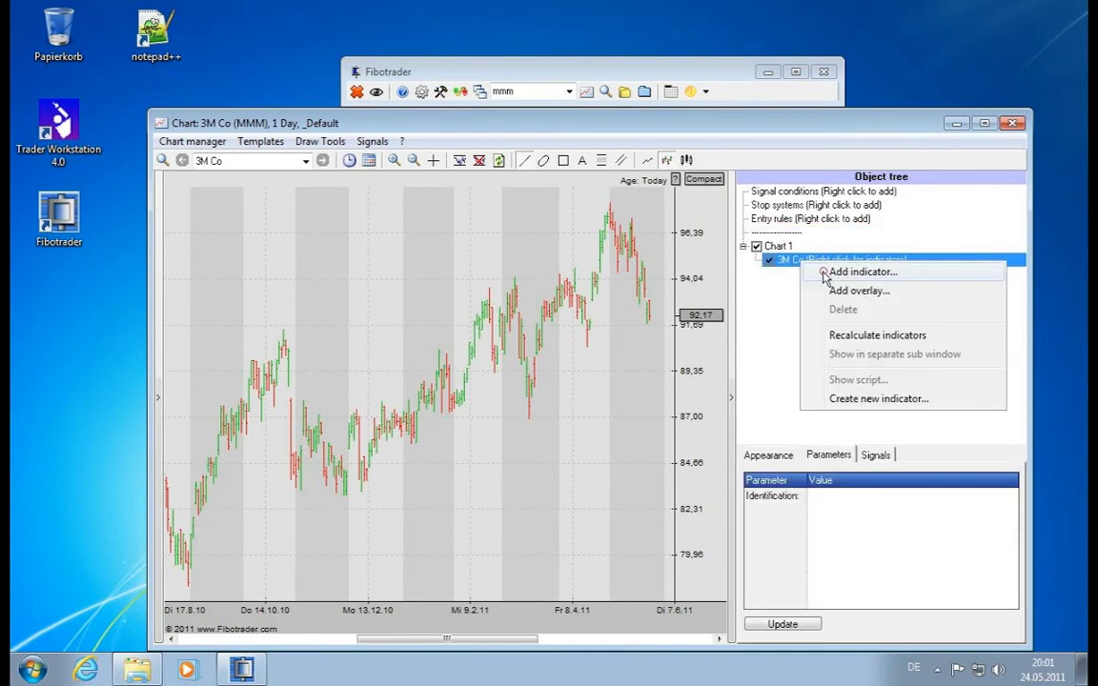
{"action": "left_click", "coordinate": [825, 273]}
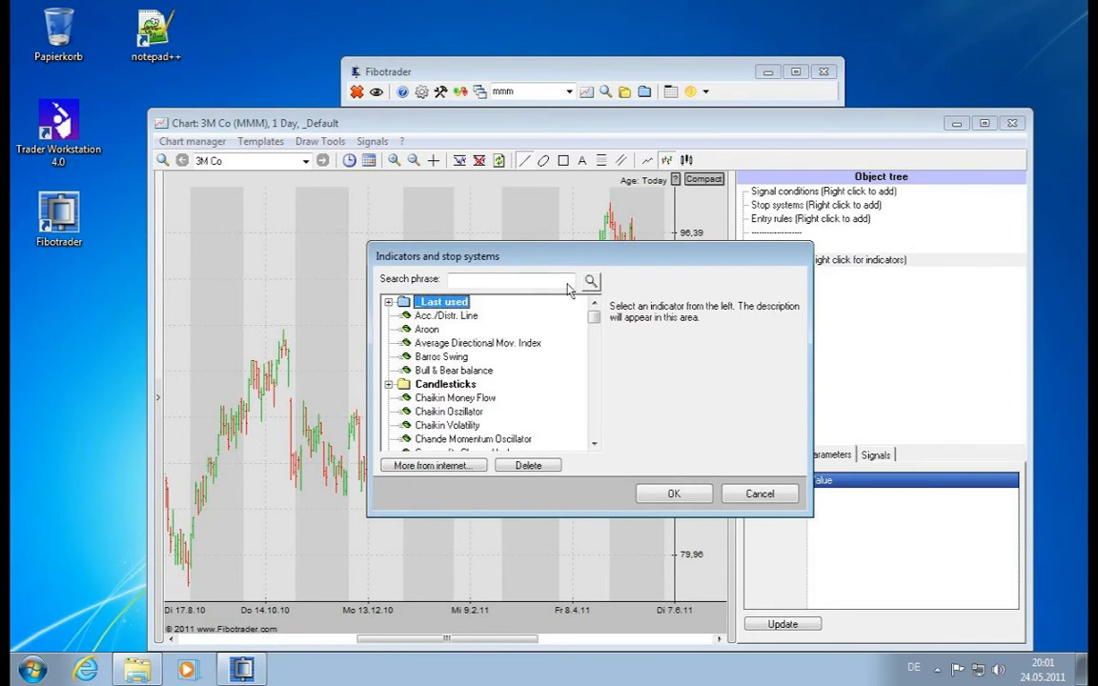
{"action": "left_click_drag", "start_coordinate": [592, 259], "coordinate": [731, 291]}
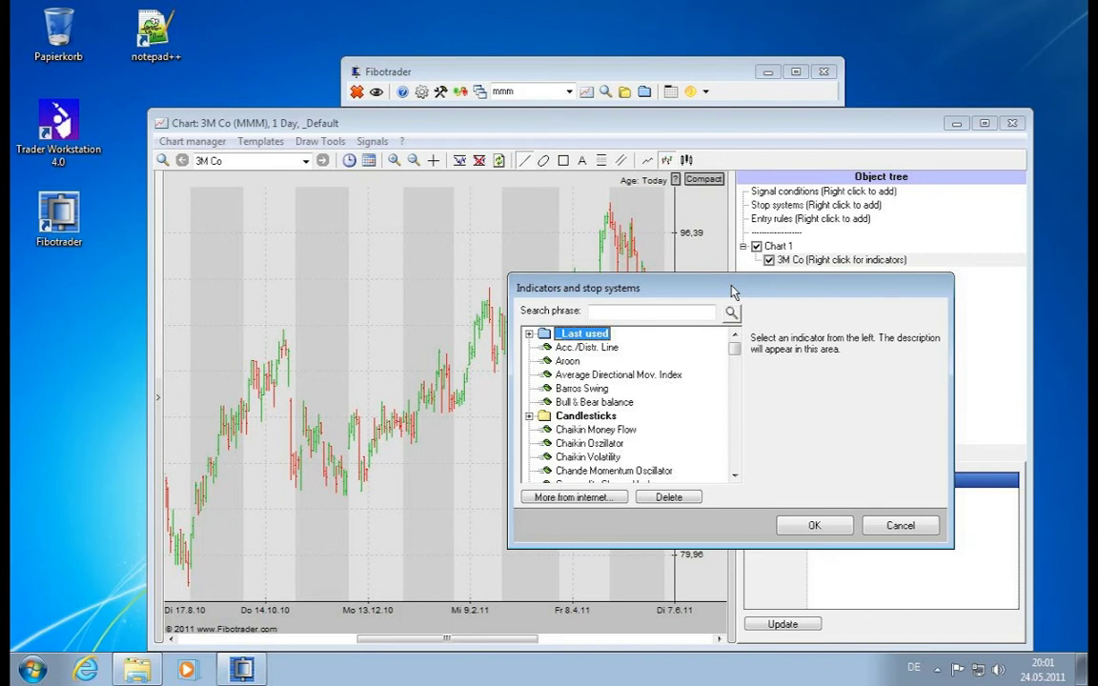
{"action": "left_click_drag", "start_coordinate": [733, 349], "coordinate": [704, 387]}
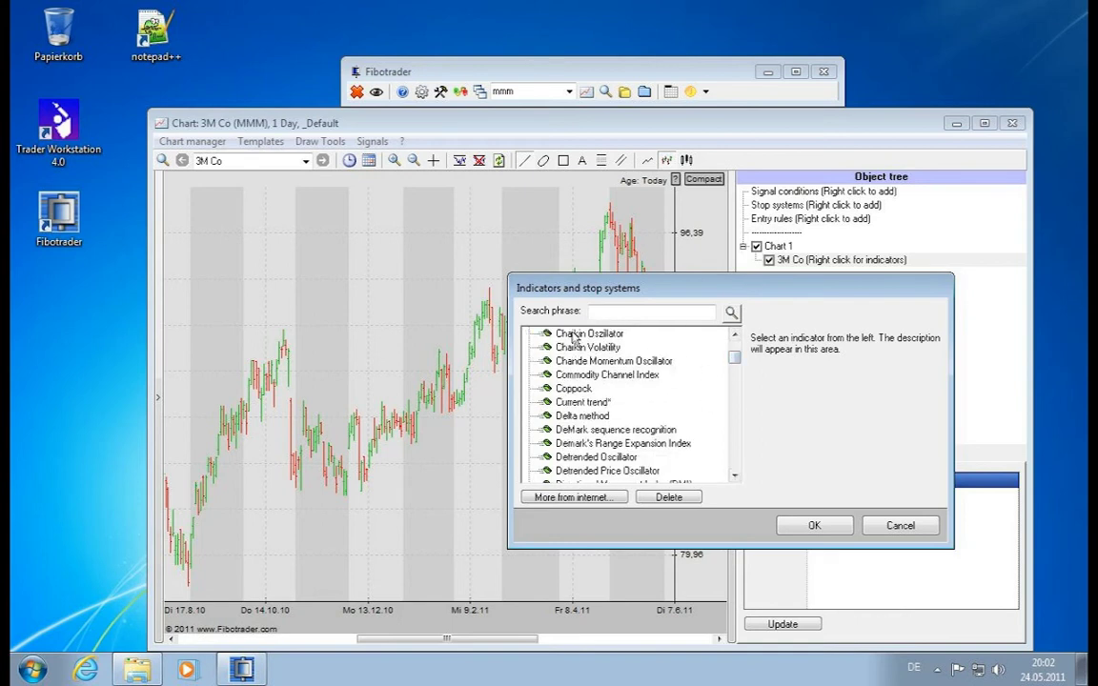
{"action": "left_click", "coordinate": [604, 404]}
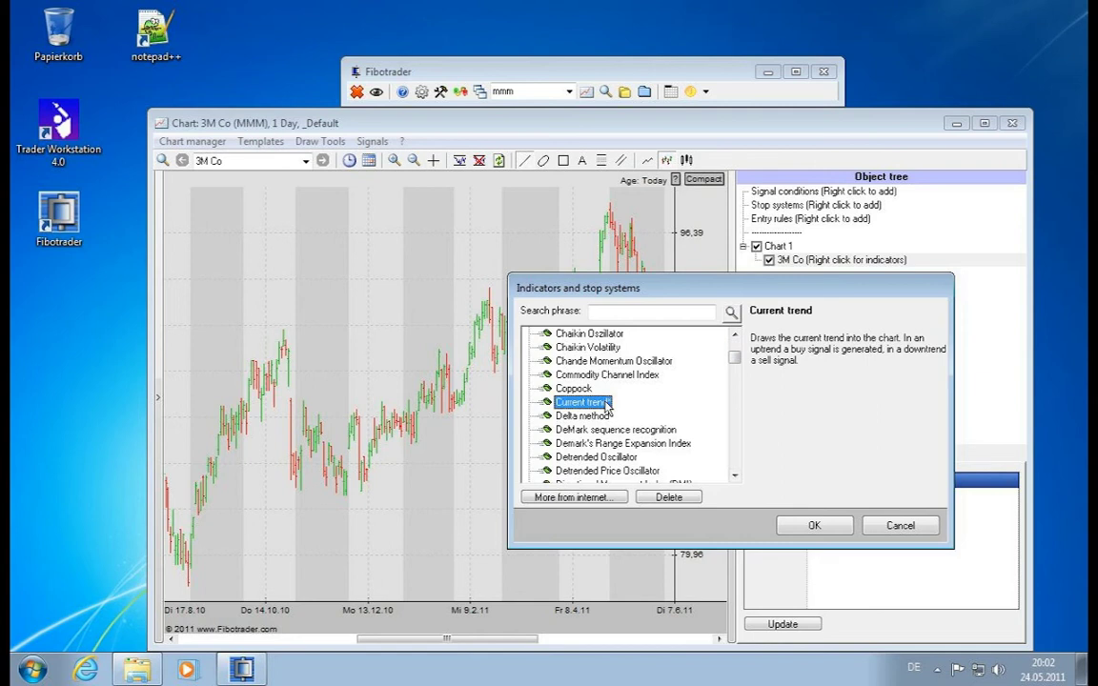
{"action": "left_click", "coordinate": [816, 525]}
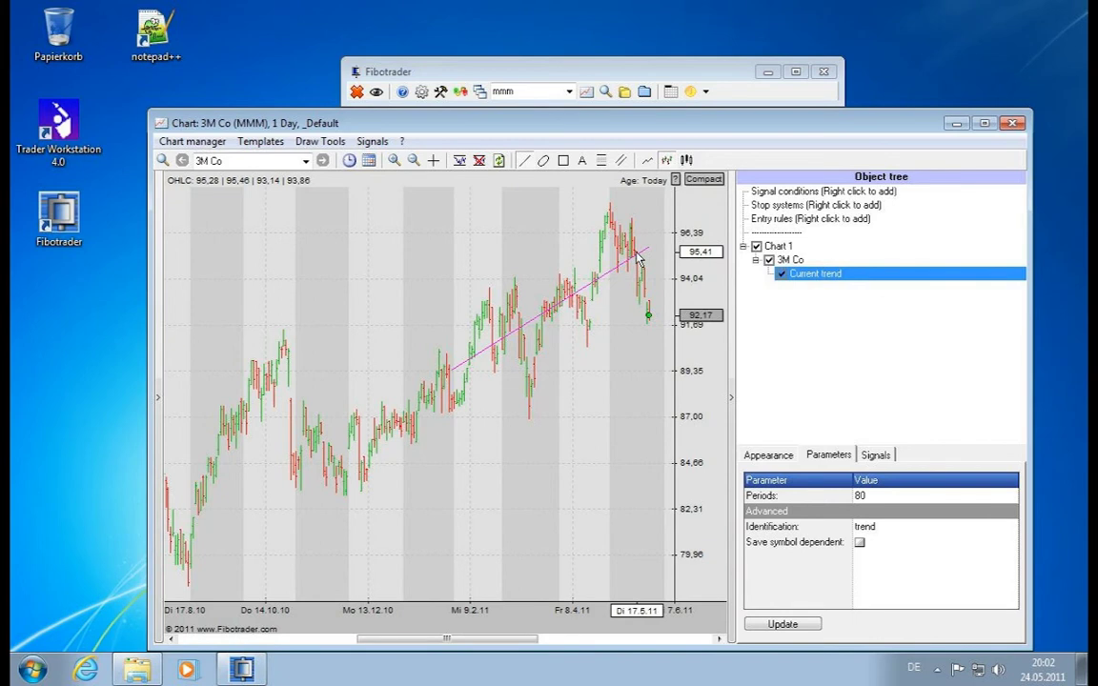
Step: Delete the Current trend indicator from the 3M Co series
{"action": "right_click", "coordinate": [812, 279]}
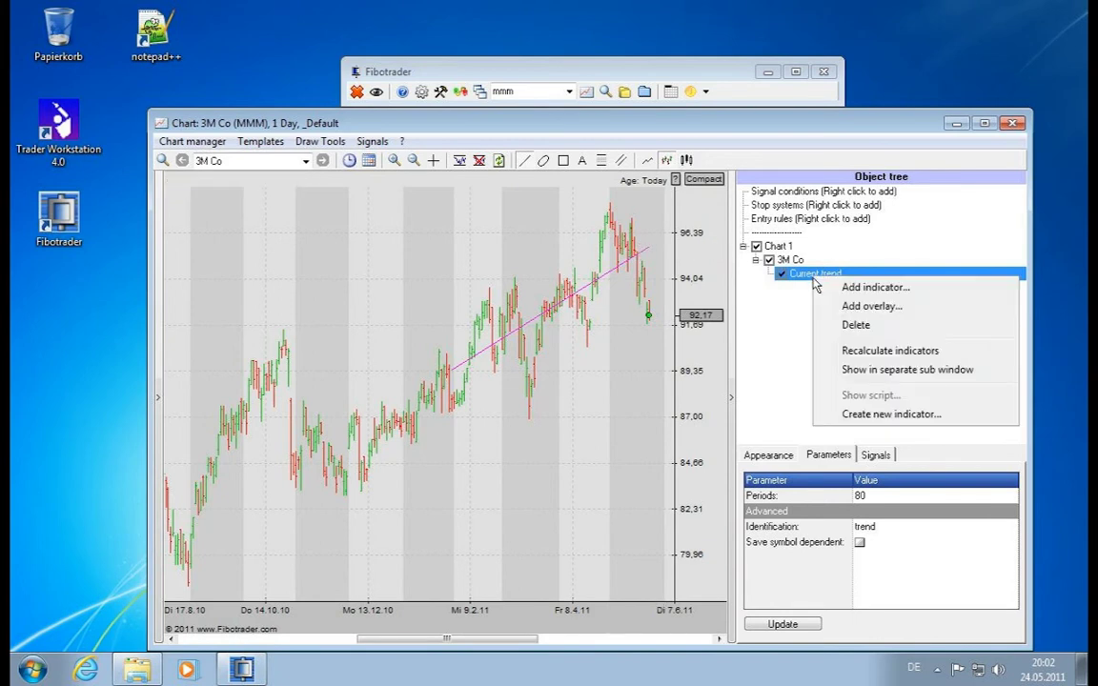
{"action": "left_click", "coordinate": [854, 326]}
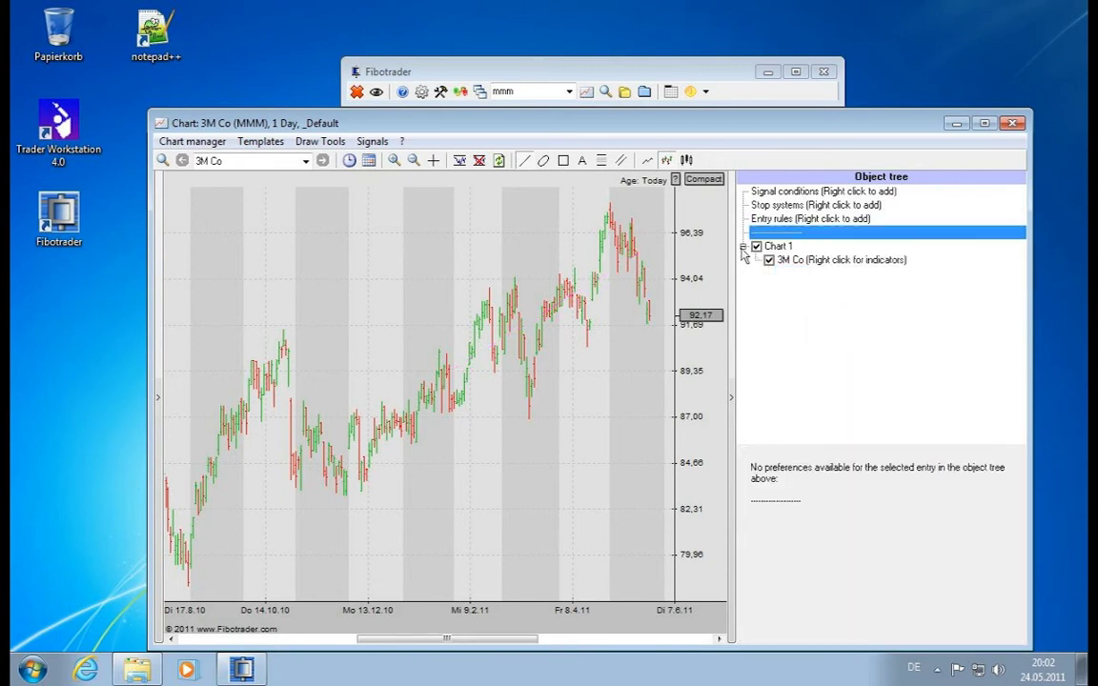
Step: Add the DeMark sequence recognition indicator to the 3M Co series and inspect its sell signal at count 13
{"action": "right_click", "coordinate": [774, 261]}
{"action": "left_click", "coordinate": [805, 271]}
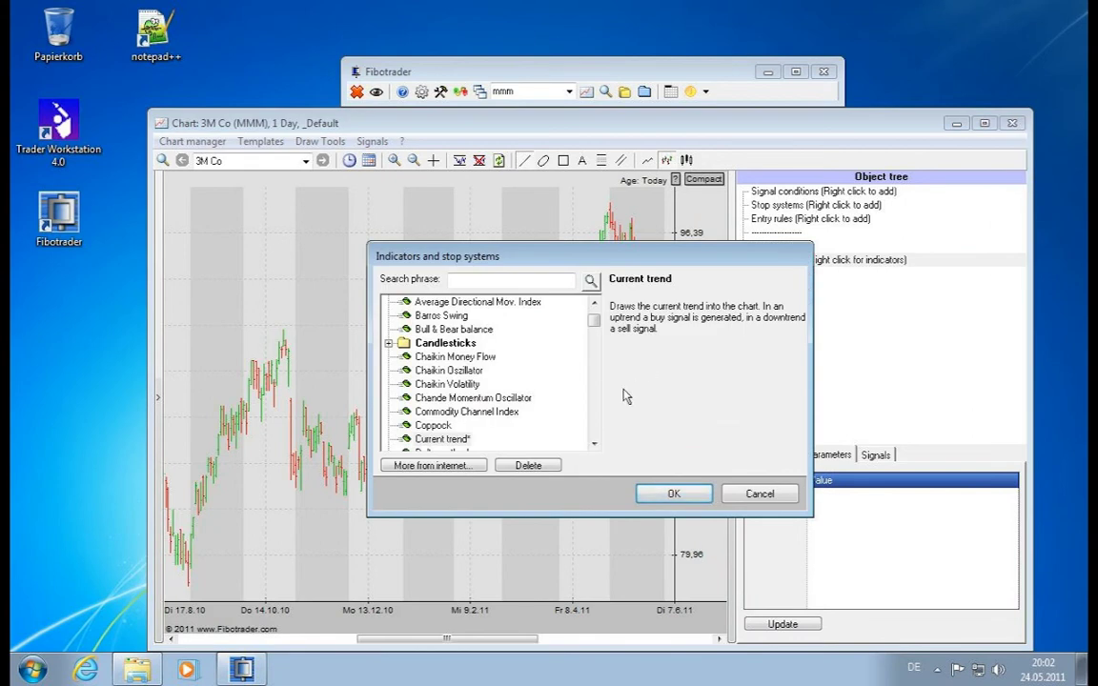
{"action": "left_click", "coordinate": [593, 444]}
{"action": "left_click", "coordinate": [594, 444]}
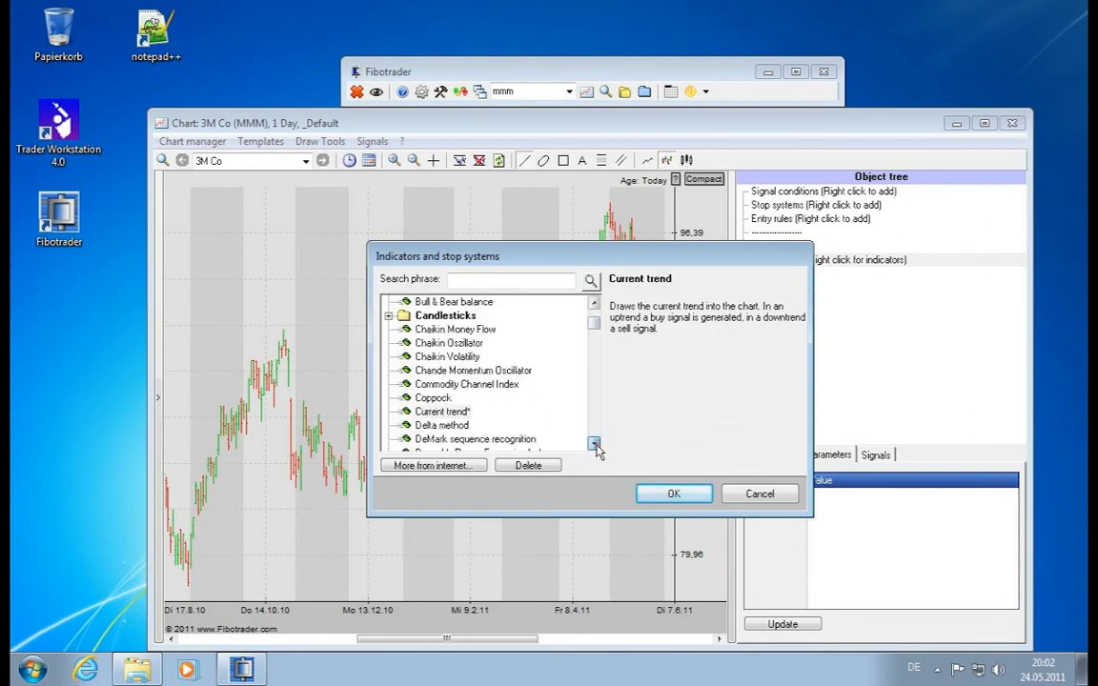
{"action": "left_click", "coordinate": [594, 444]}
{"action": "left_click", "coordinate": [593, 444]}
{"action": "left_click", "coordinate": [594, 444]}
{"action": "left_click", "coordinate": [594, 444]}
{"action": "left_click", "coordinate": [594, 444]}
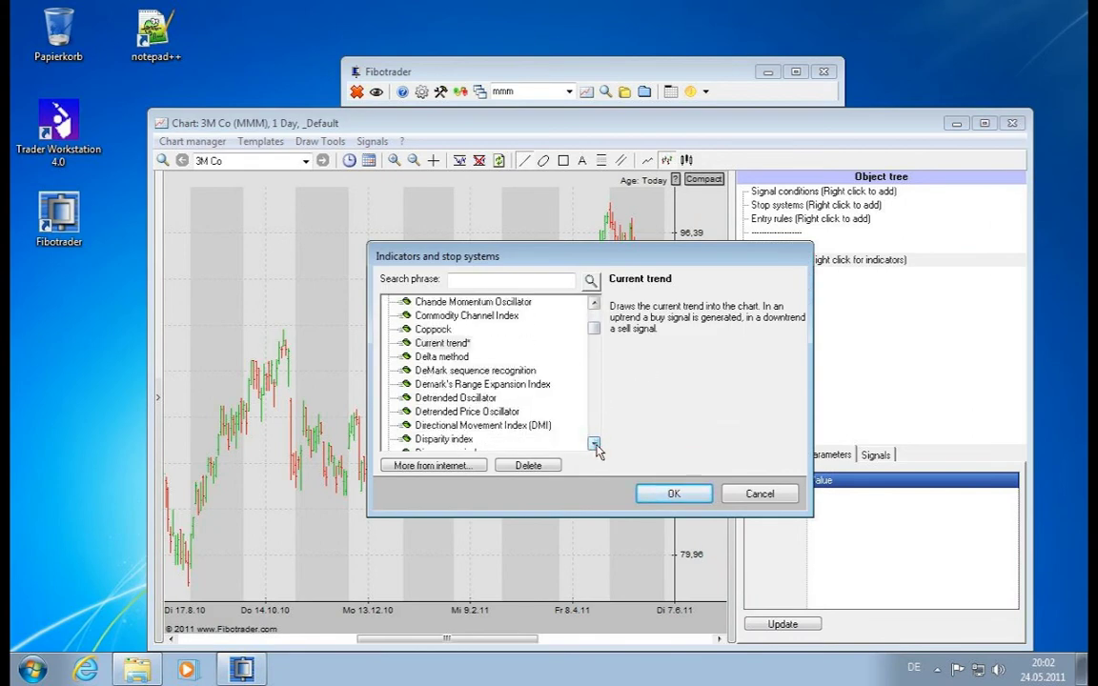
{"action": "double_click", "coordinate": [474, 370]}
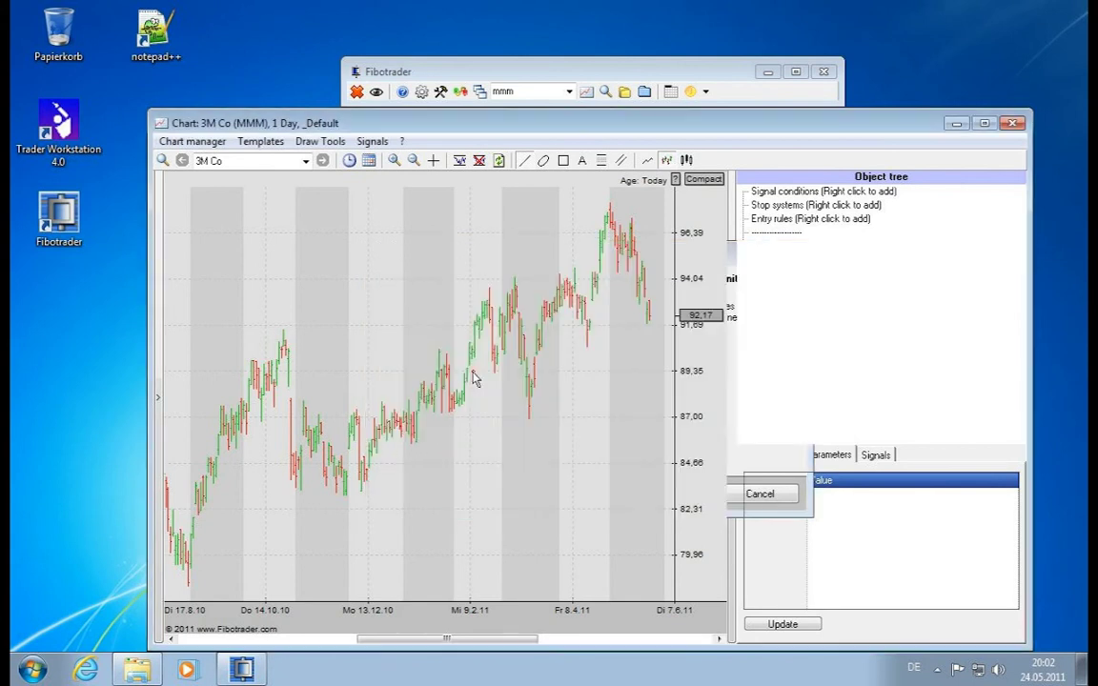
{"action": "left_click_drag", "start_coordinate": [263, 596], "coordinate": [835, 626]}
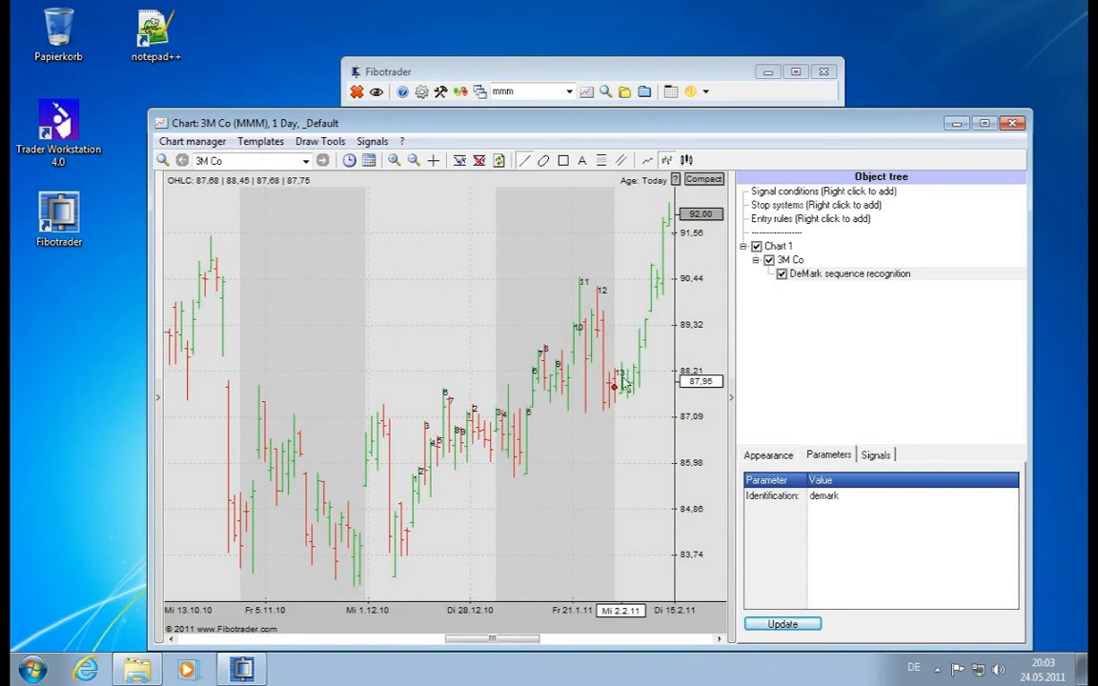
{"action": "mouse_move", "coordinate": [616, 397]}
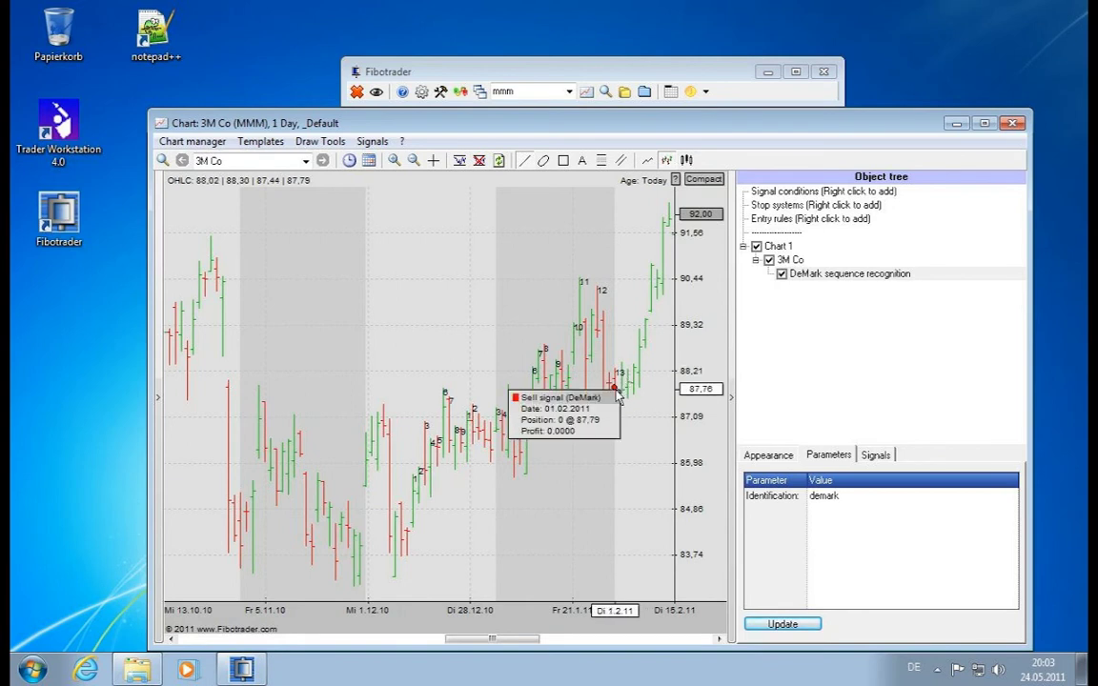
Step: Delete the DeMark sequence recognition indicator from the 3M Co series
{"action": "left_click", "coordinate": [808, 274]}
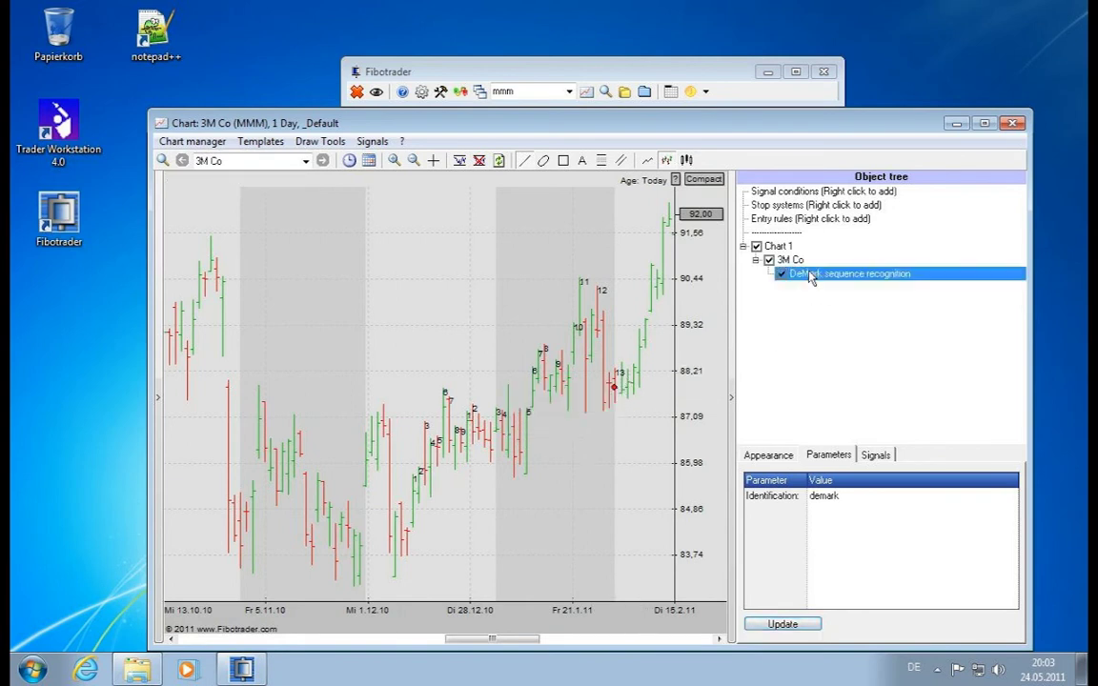
{"action": "right_click", "coordinate": [808, 274]}
{"action": "left_click", "coordinate": [848, 319]}
Step: Add the Envelopes indicator to the 3M Co series in Chart 1
{"action": "left_click", "coordinate": [816, 259]}
{"action": "right_click", "coordinate": [816, 259]}
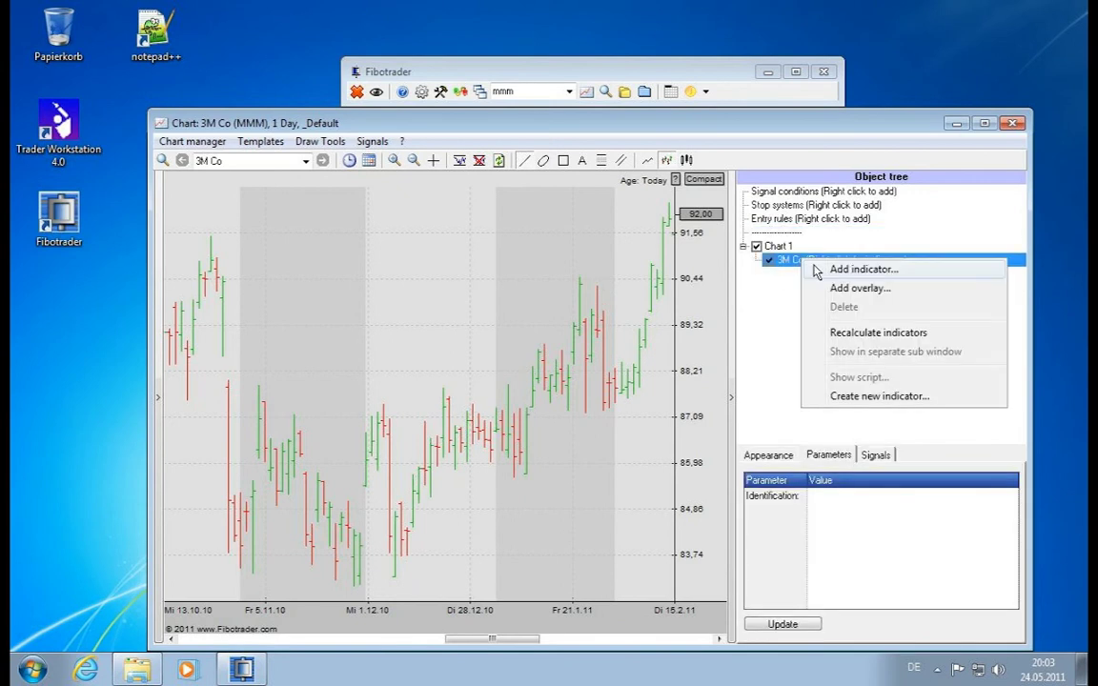
{"action": "left_click", "coordinate": [823, 274]}
{"action": "left_click", "coordinate": [593, 444]}
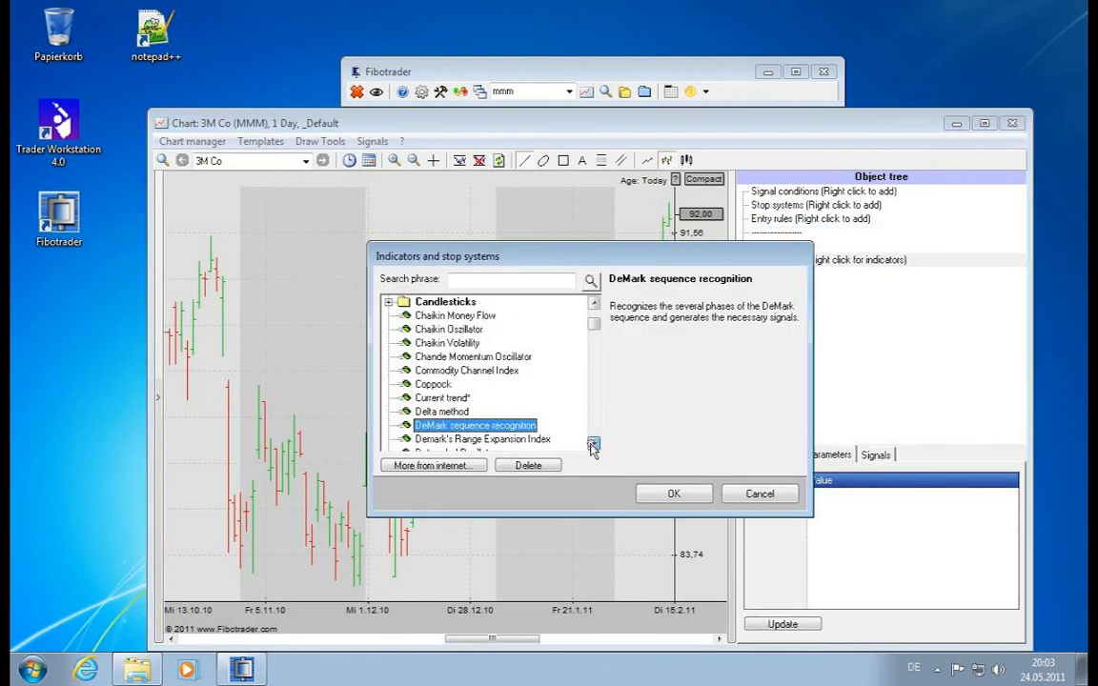
{"action": "left_click", "coordinate": [593, 444]}
{"action": "left_click", "coordinate": [593, 445]}
{"action": "left_click", "coordinate": [593, 444]}
{"action": "left_click", "coordinate": [593, 444]}
{"action": "left_click", "coordinate": [592, 444]}
{"action": "left_click", "coordinate": [593, 444]}
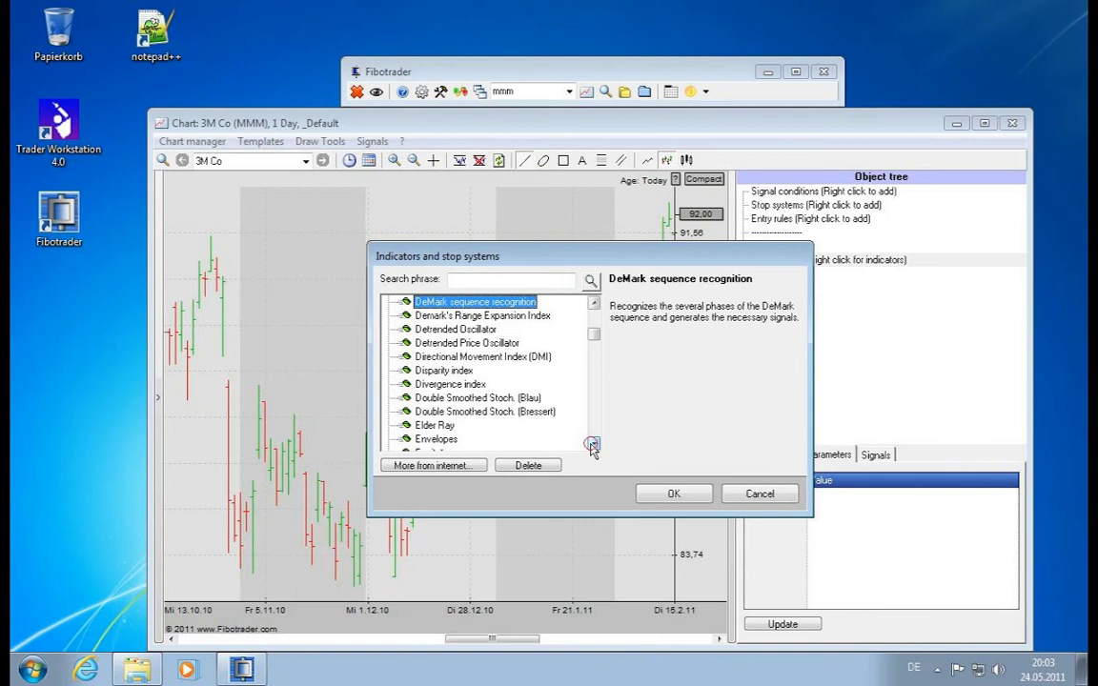
{"action": "left_click", "coordinate": [592, 444]}
{"action": "left_click", "coordinate": [593, 444]}
{"action": "left_click", "coordinate": [593, 444]}
{"action": "double_click", "coordinate": [469, 399]}
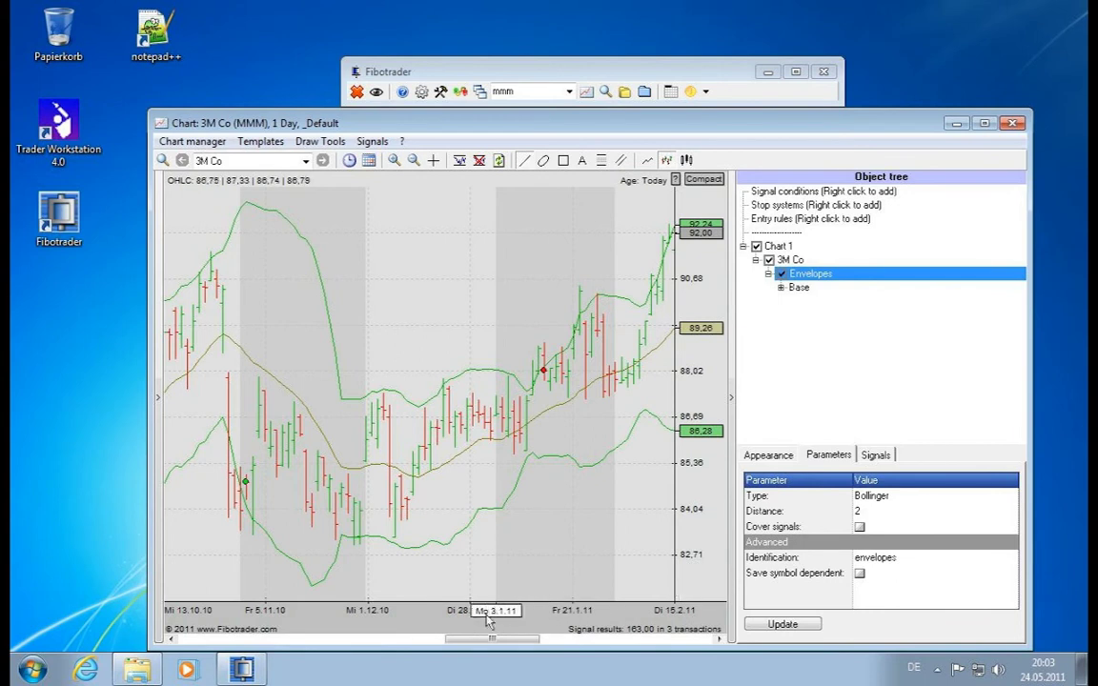
{"action": "left_click_drag", "start_coordinate": [470, 620], "coordinate": [78, 620]}
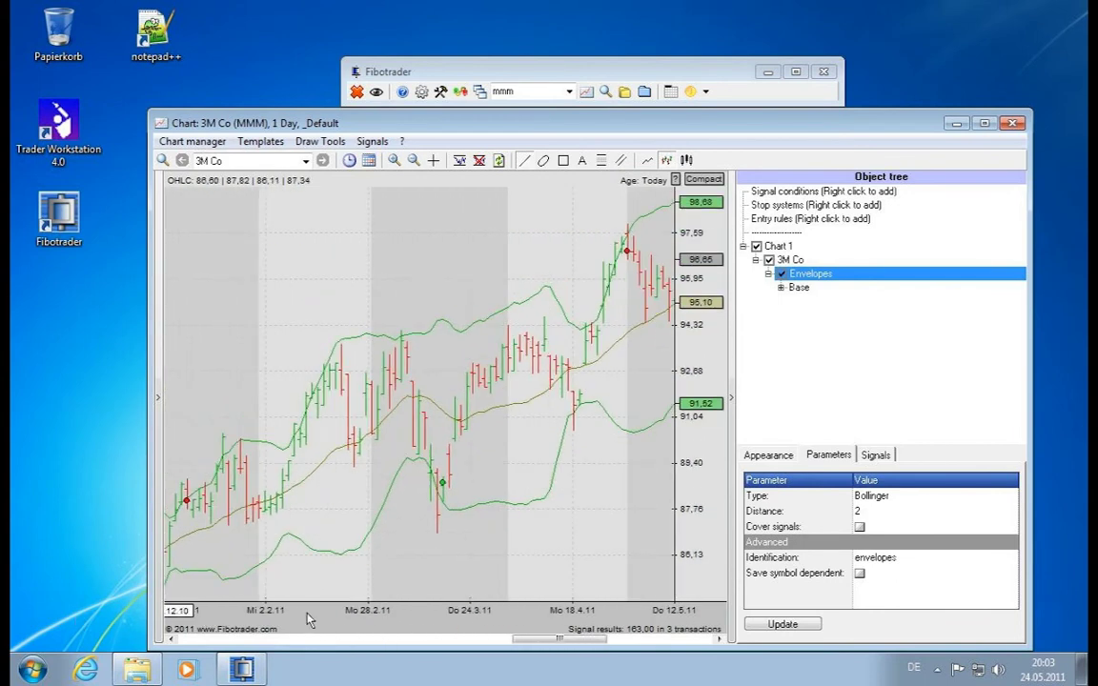
{"action": "left_click_drag", "start_coordinate": [448, 615], "coordinate": [392, 620]}
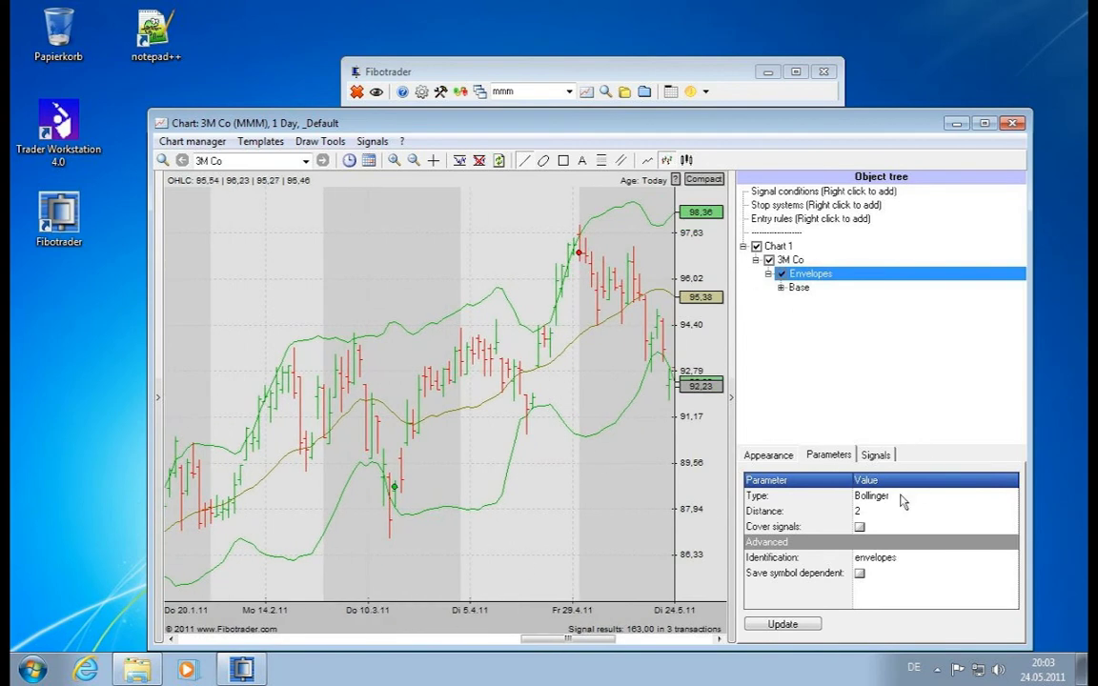
Step: Set the Envelopes distance to 1 and inspect the sell signal dated 01.04.2011 on the chart
{"action": "left_click", "coordinate": [873, 512]}
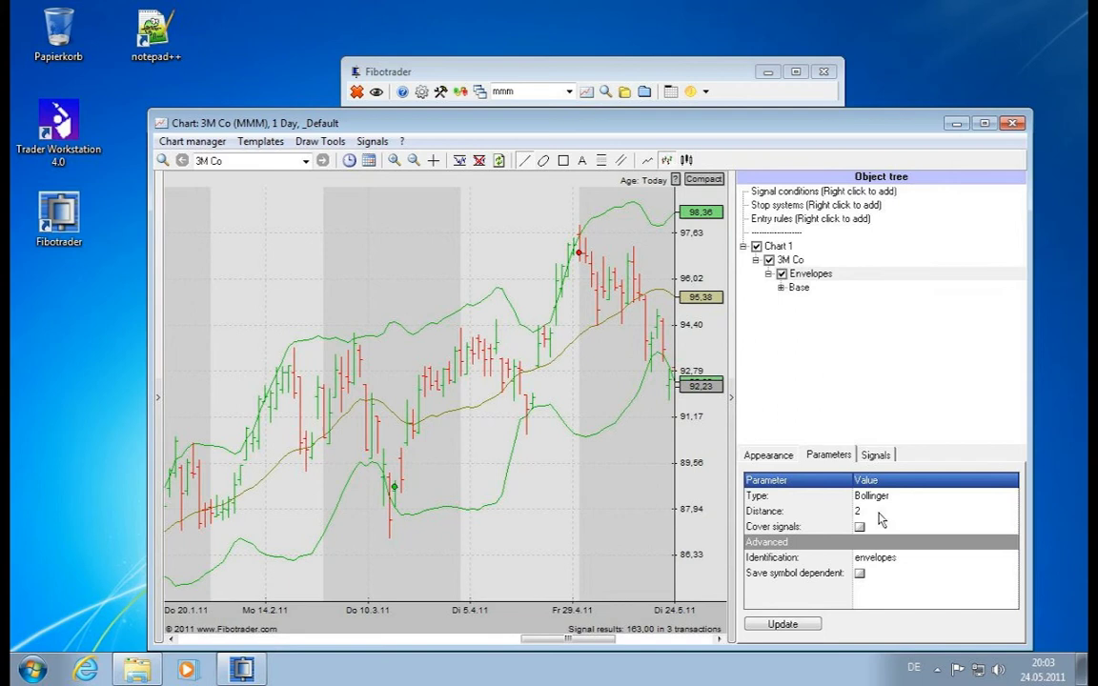
{"action": "type", "text": "1"}
{"action": "key", "text": "Return"}
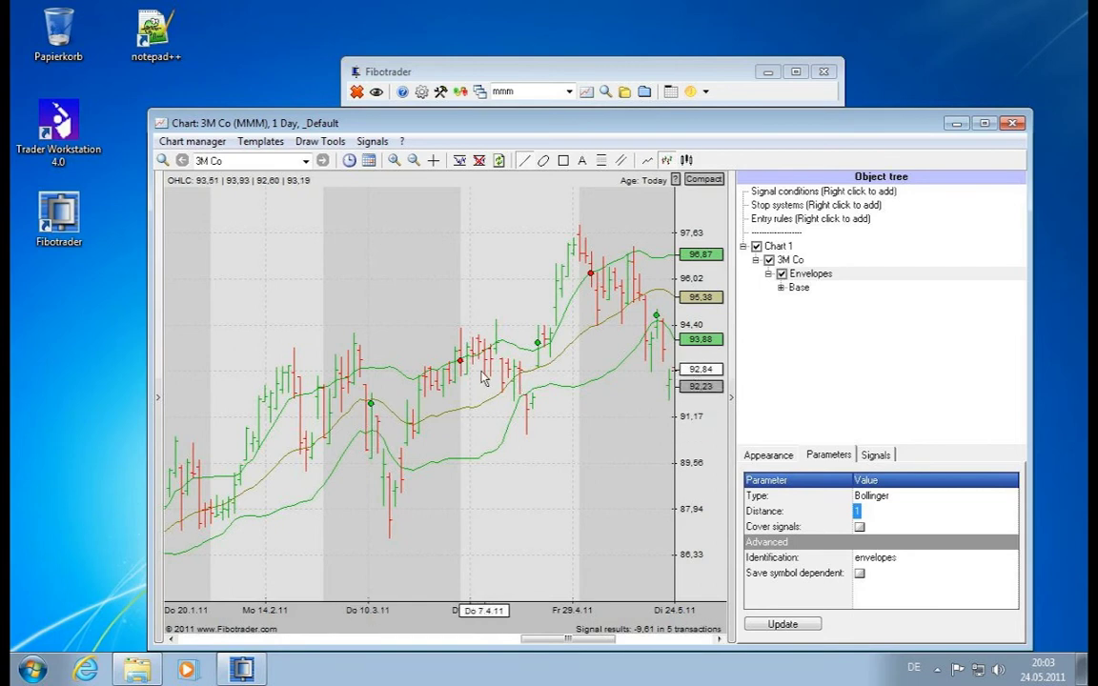
{"action": "mouse_move", "coordinate": [461, 367]}
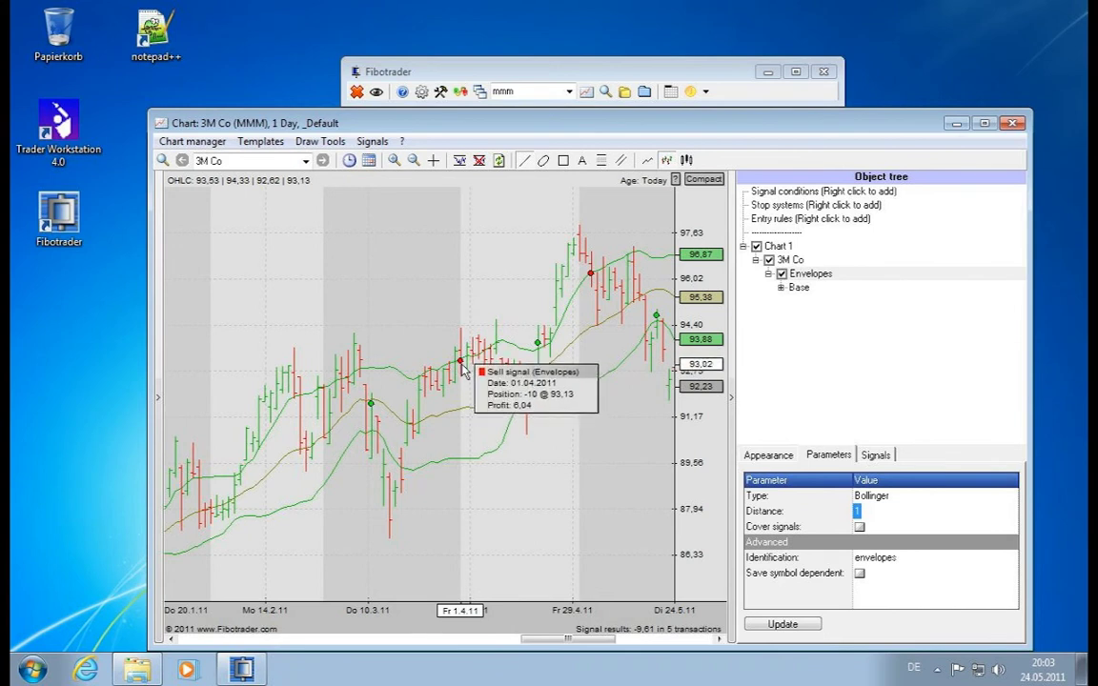
Step: Change the Envelopes type to Percent and compare it with the Absolute type
{"action": "left_click", "coordinate": [1009, 495]}
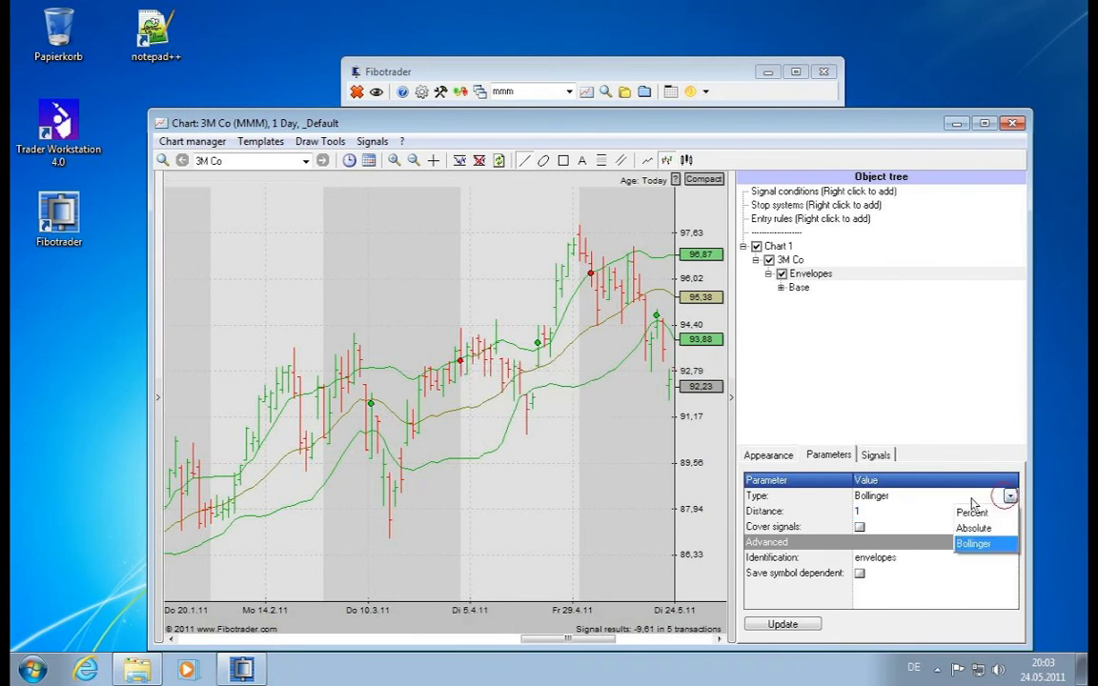
{"action": "left_click", "coordinate": [975, 514]}
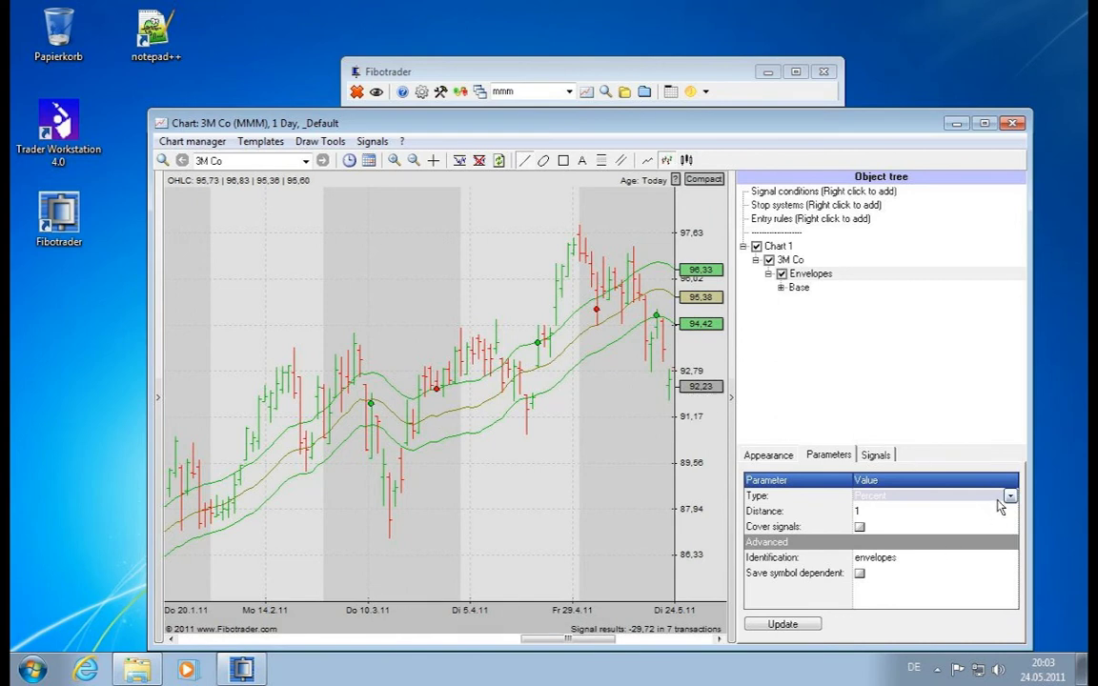
{"action": "left_click", "coordinate": [1009, 497]}
{"action": "left_click", "coordinate": [972, 528]}
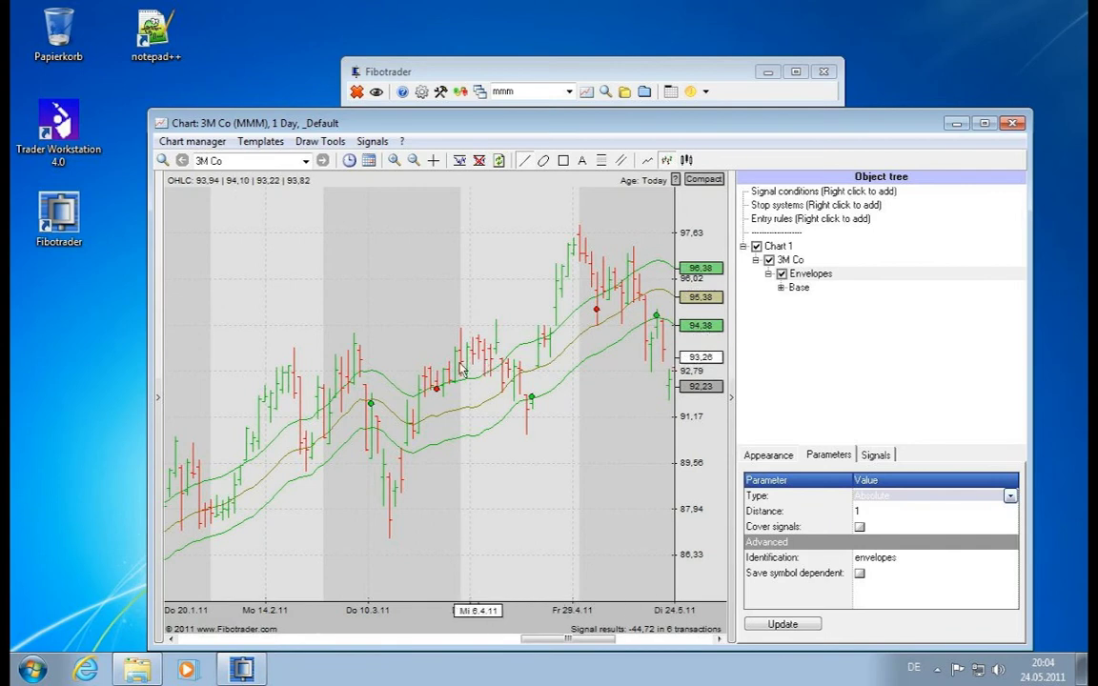
Step: Delete the Envelopes indicator and add the Gap marker indicator to the 3M Co series
{"action": "key", "text": "Delete"}
{"action": "right_click", "coordinate": [812, 261]}
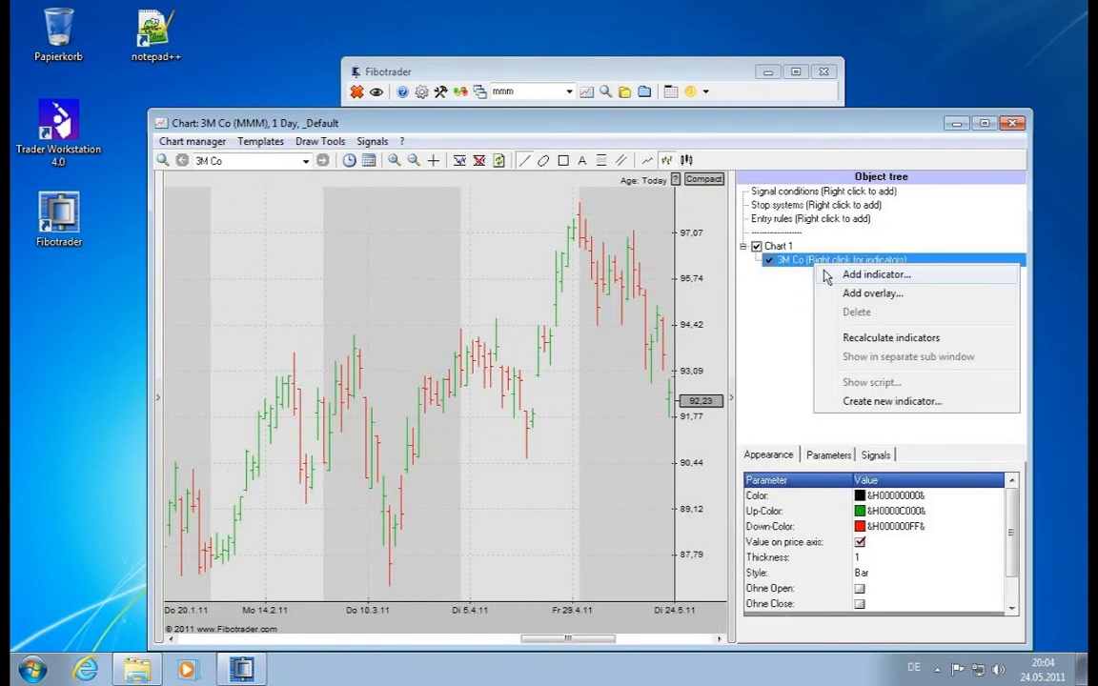
{"action": "left_click", "coordinate": [825, 274]}
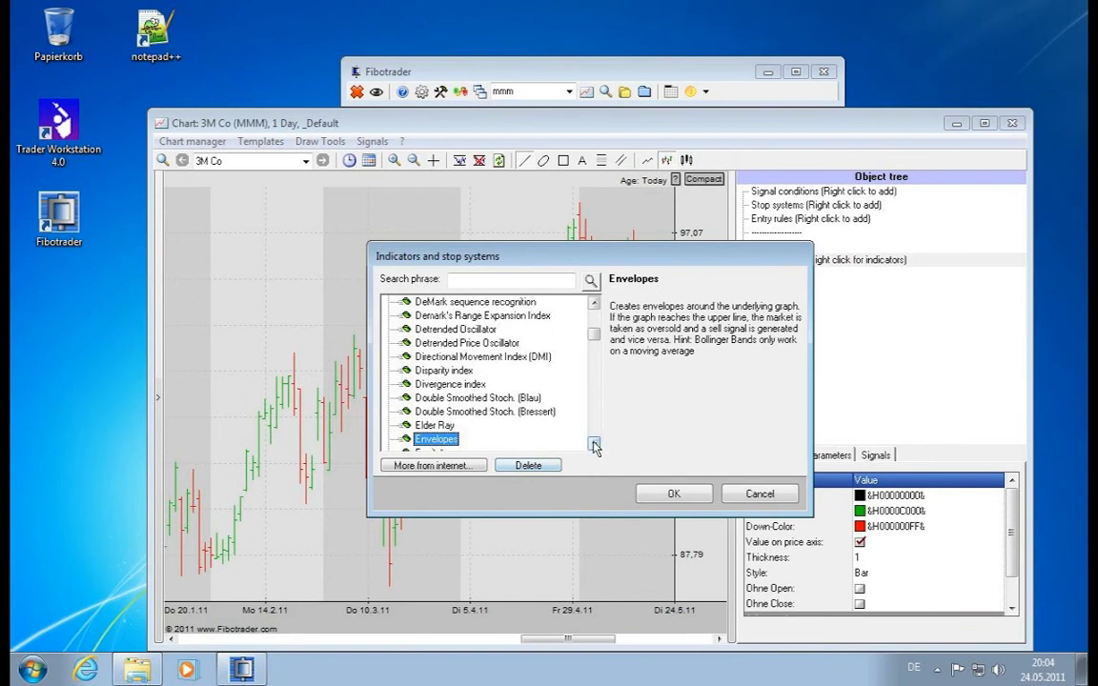
{"action": "left_click_drag", "start_coordinate": [594, 443], "coordinate": [594, 444]}
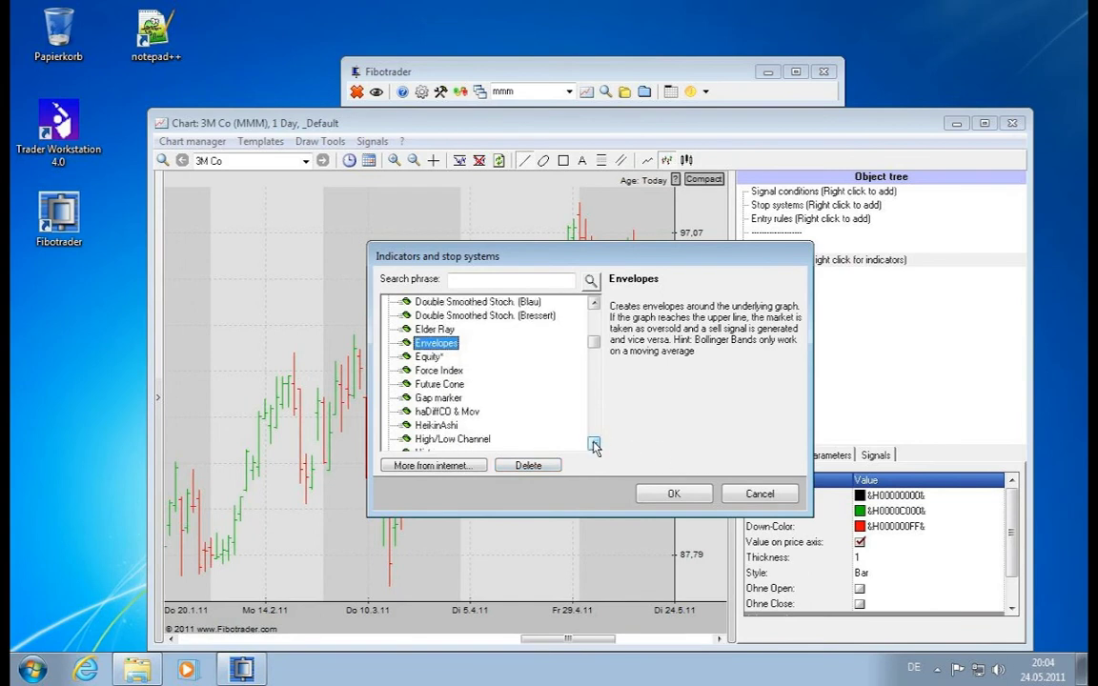
{"action": "left_click", "coordinate": [594, 443]}
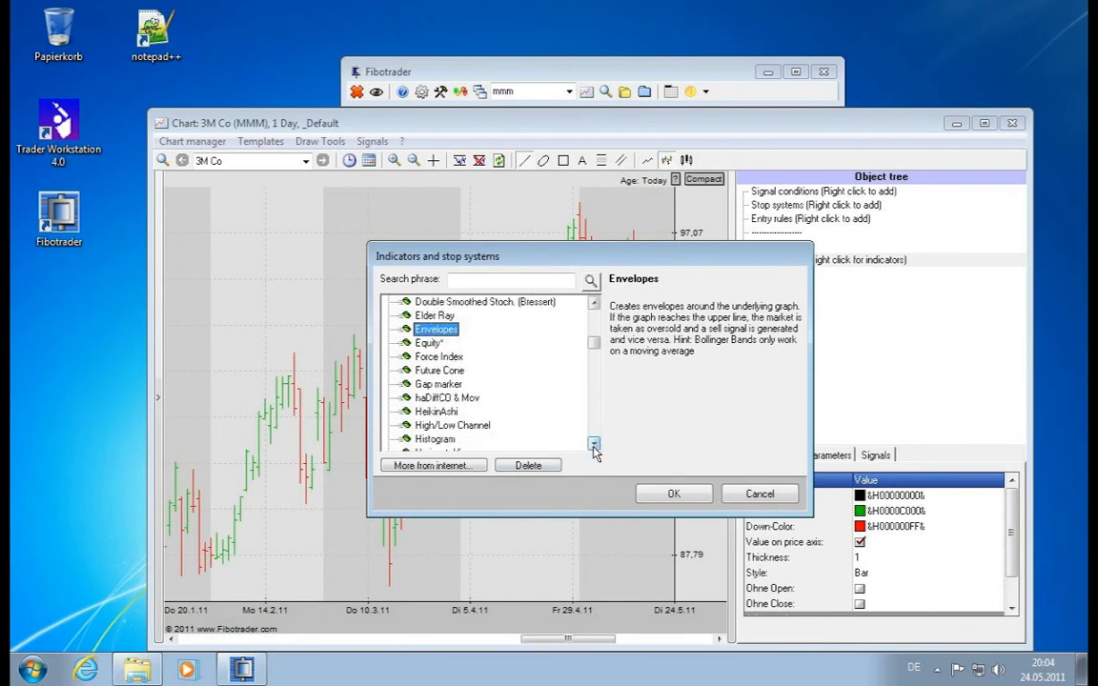
{"action": "double_click", "coordinate": [439, 385]}
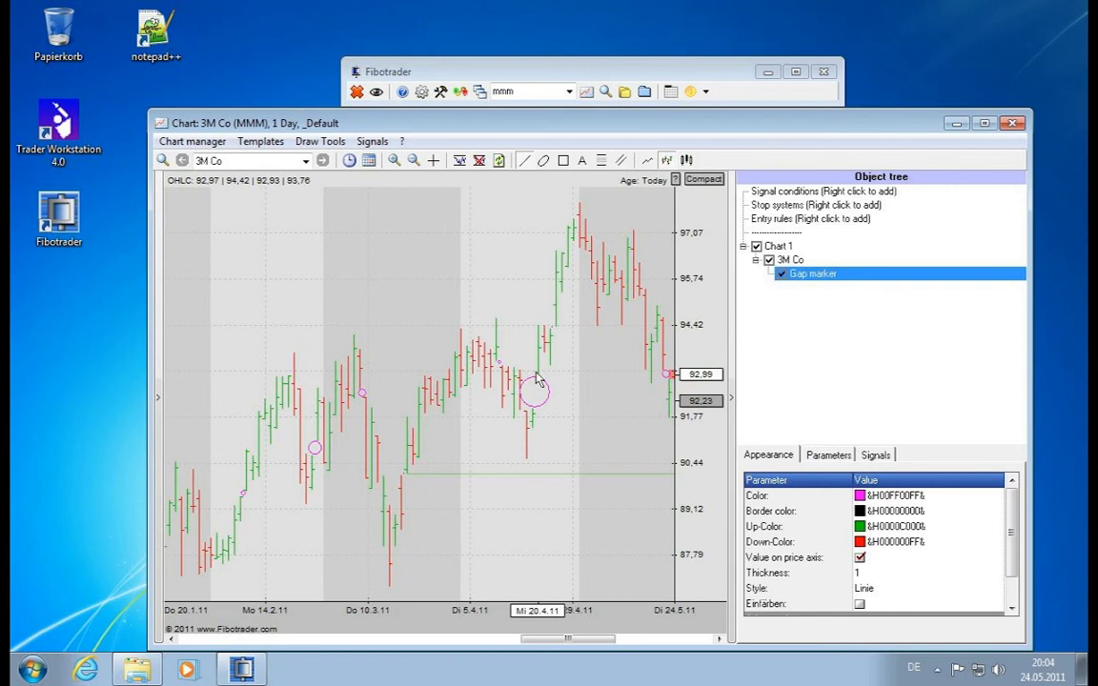
Step: Review the Gap marker's parameters and delete the indicator from the 3M Co series
{"action": "left_click", "coordinate": [827, 454]}
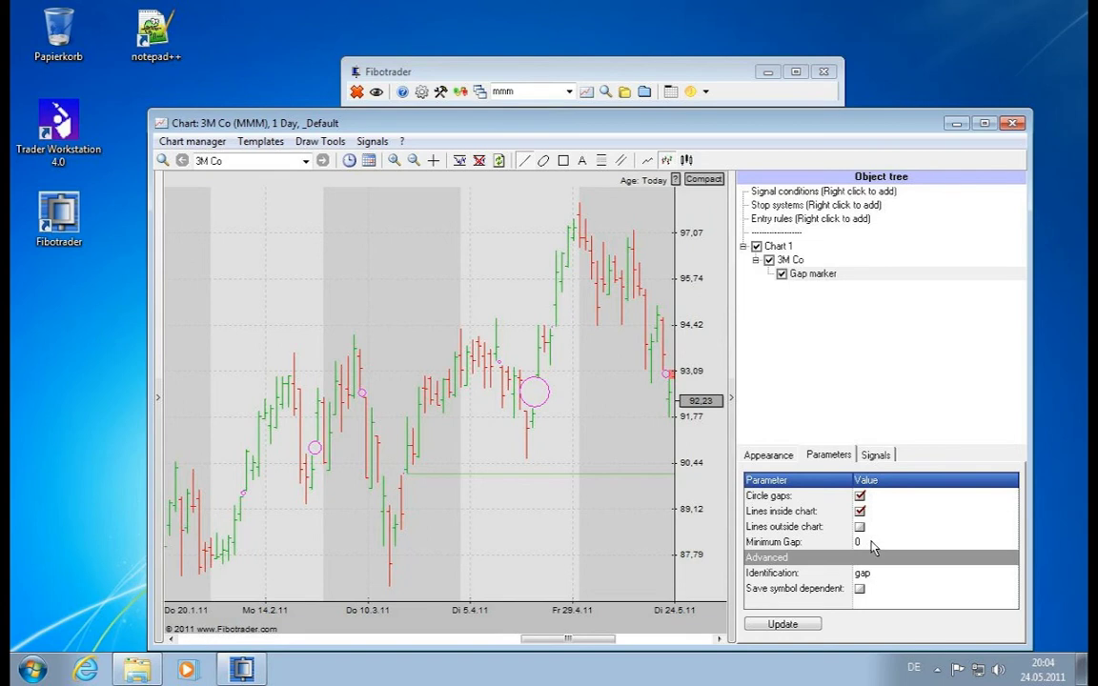
{"action": "right_click", "coordinate": [817, 276]}
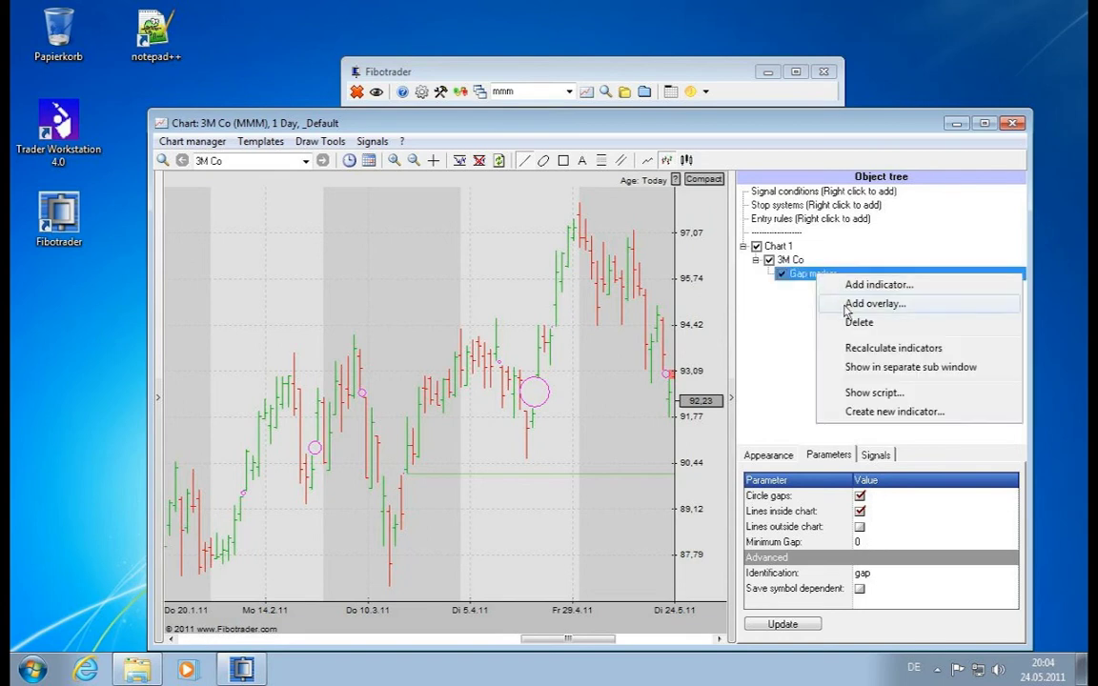
{"action": "left_click", "coordinate": [851, 320]}
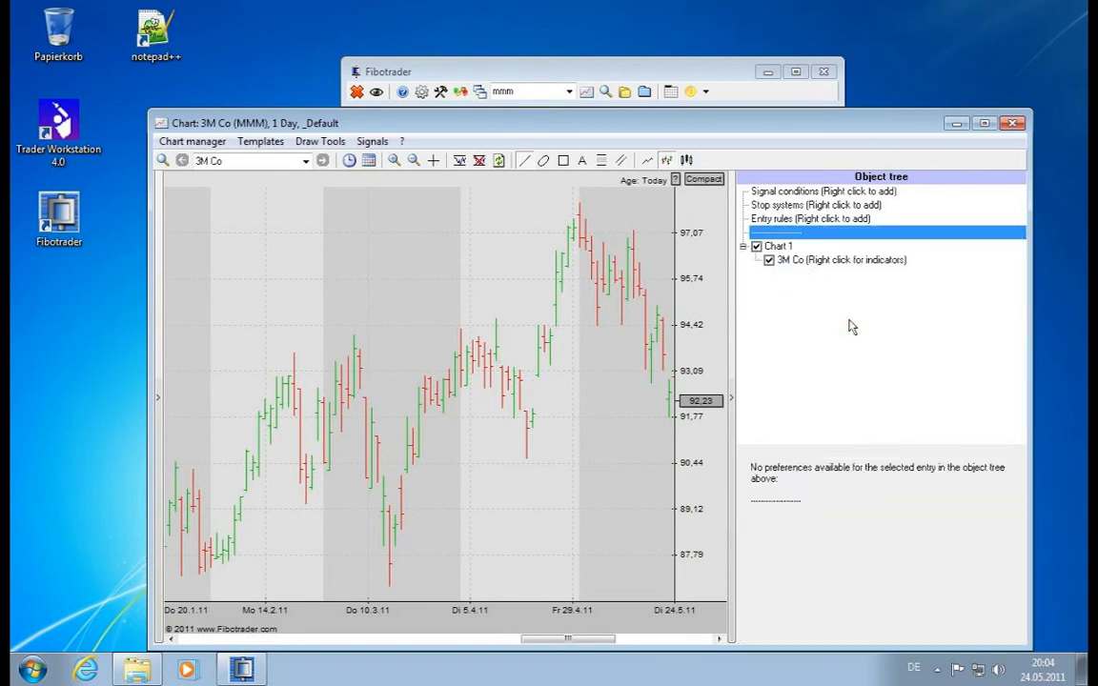
Step: Add the Midas indicator to the 3M Co series and move its launch point on the chart to 2011-01-26
{"action": "right_click", "coordinate": [773, 260]}
{"action": "left_click", "coordinate": [817, 272]}
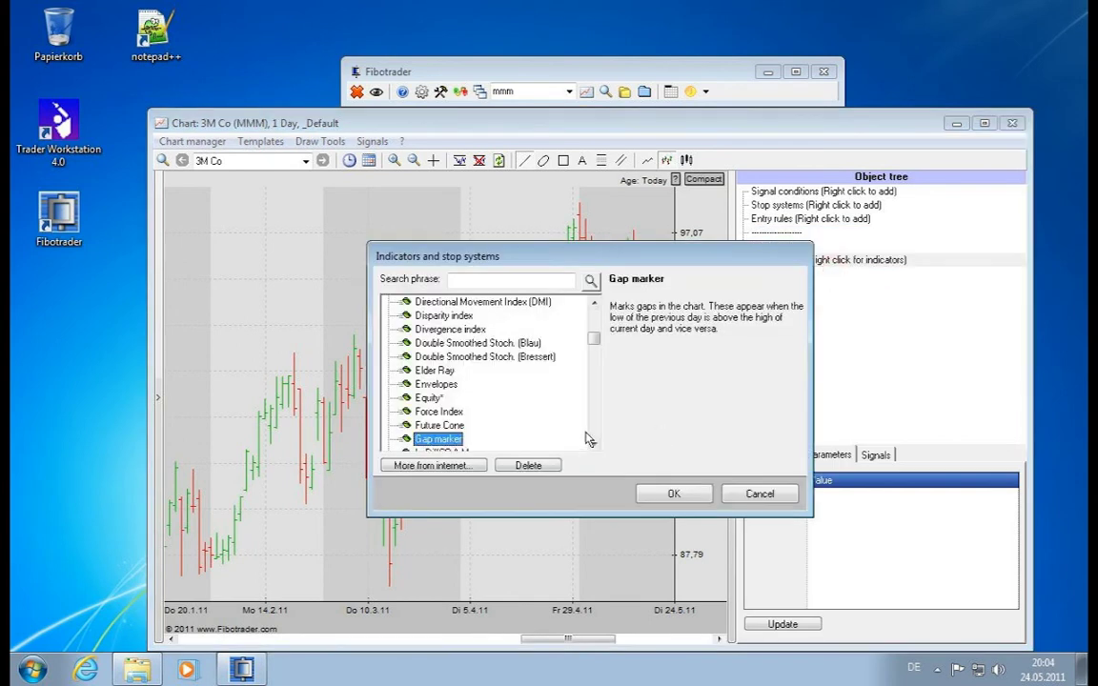
{"action": "scroll", "coordinate": [594, 448], "scroll_direction": "down", "scroll_amount": 5}
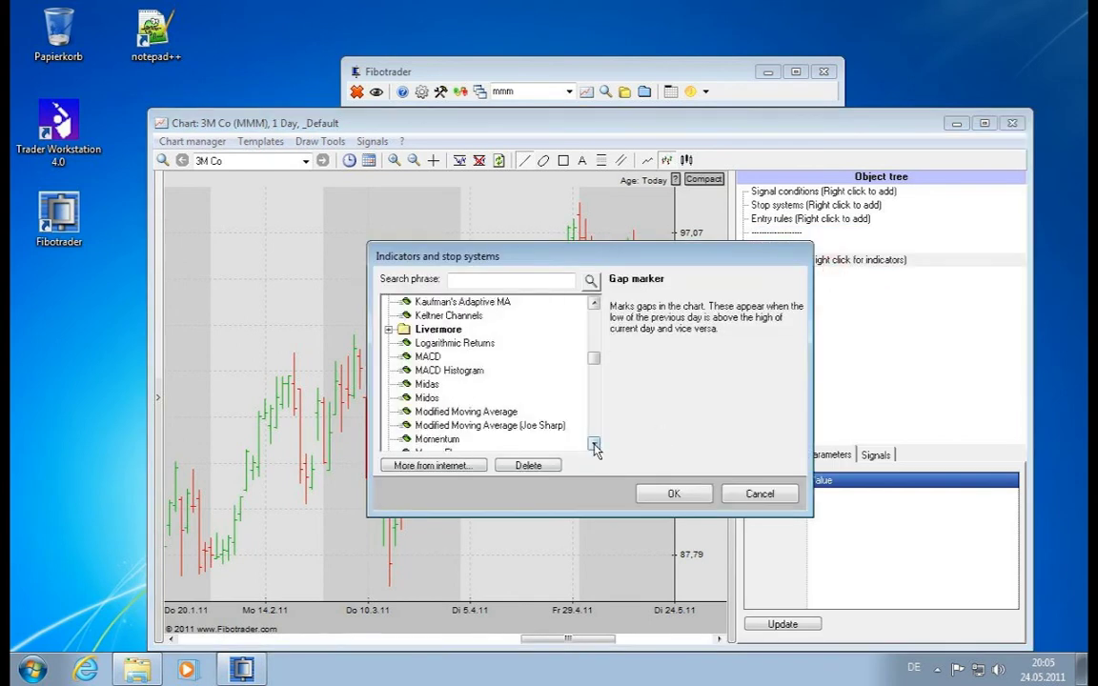
{"action": "left_click", "coordinate": [427, 385]}
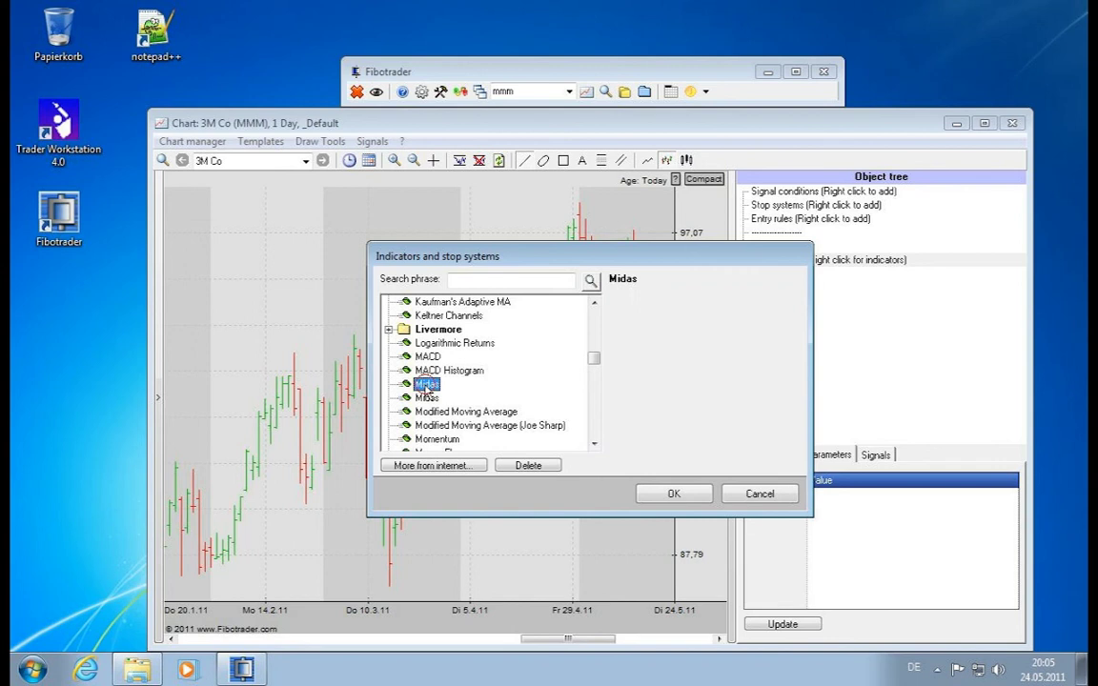
{"action": "double_click", "coordinate": [427, 385]}
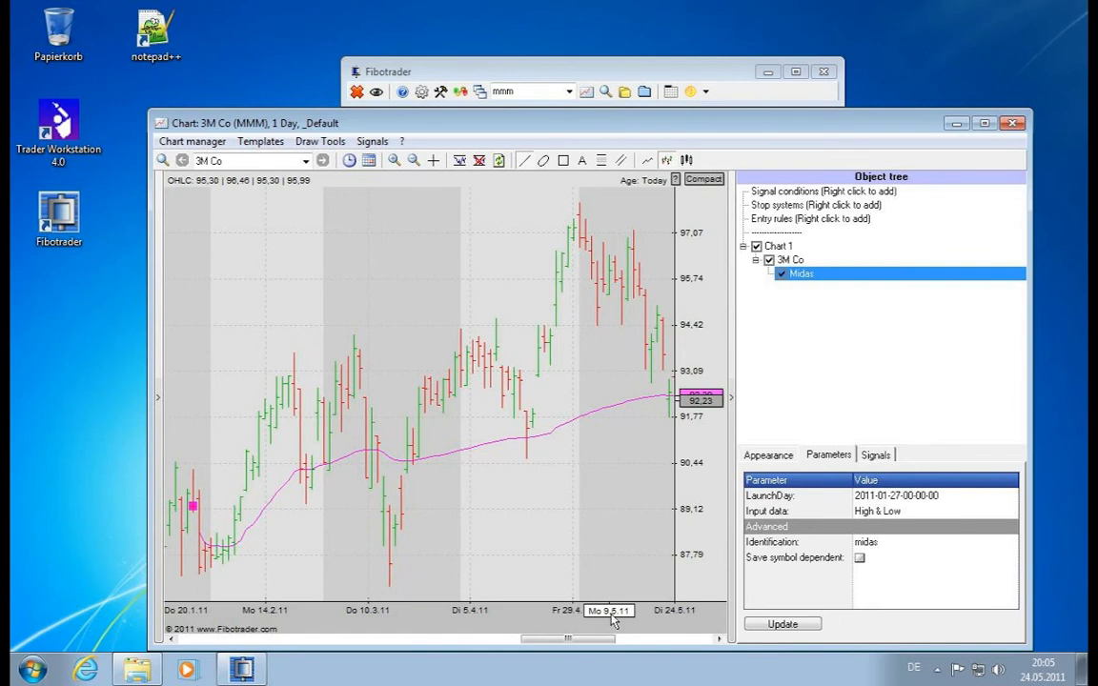
{"action": "scroll", "coordinate": [613, 619], "scroll_direction": "down", "scroll_amount": 1}
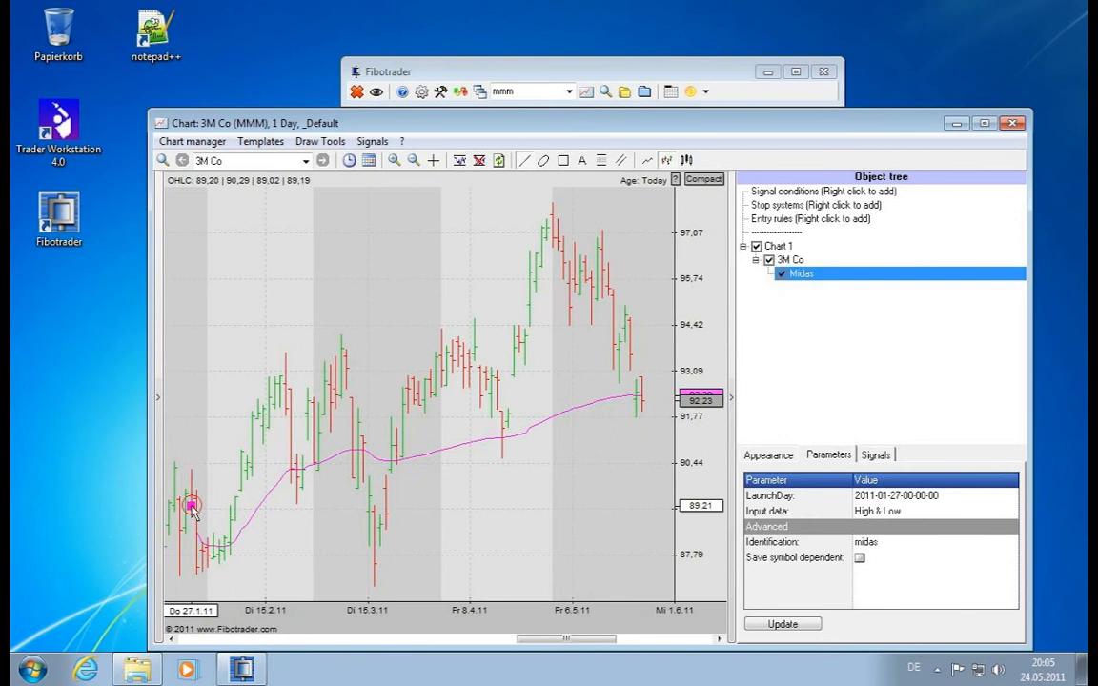
{"action": "left_click_drag", "start_coordinate": [190, 509], "coordinate": [188, 610]}
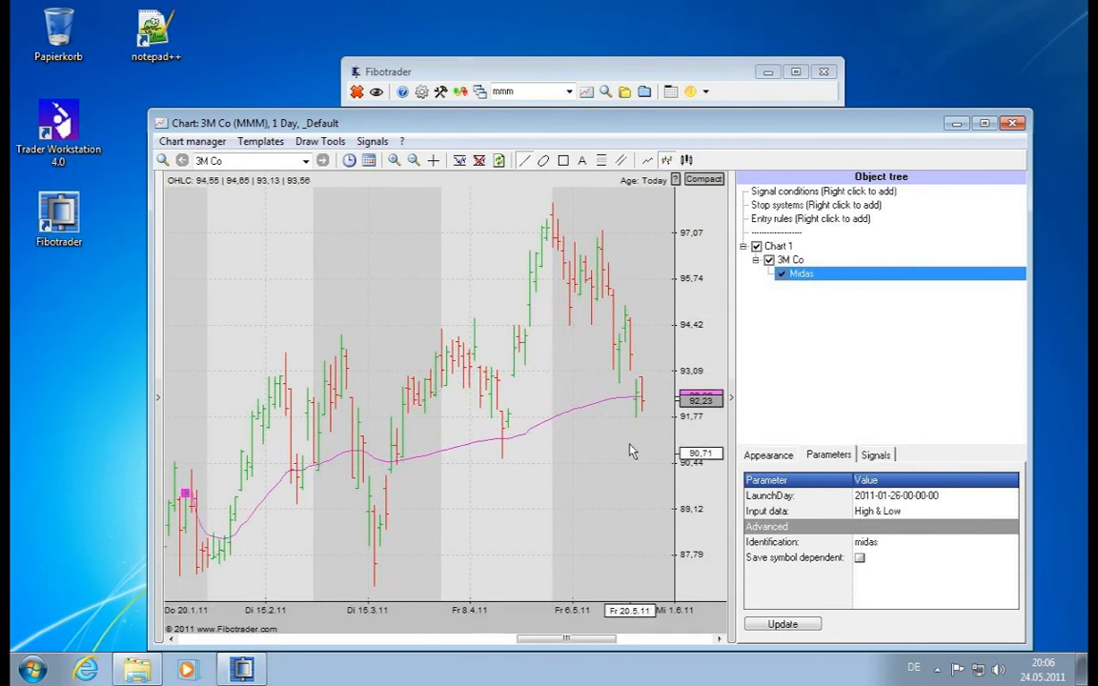
Step: Delete the Midas indicator and add the Pivot lines indicator to the 3M Co series
{"action": "right_click", "coordinate": [798, 275]}
{"action": "left_click", "coordinate": [843, 315]}
{"action": "right_click", "coordinate": [786, 261]}
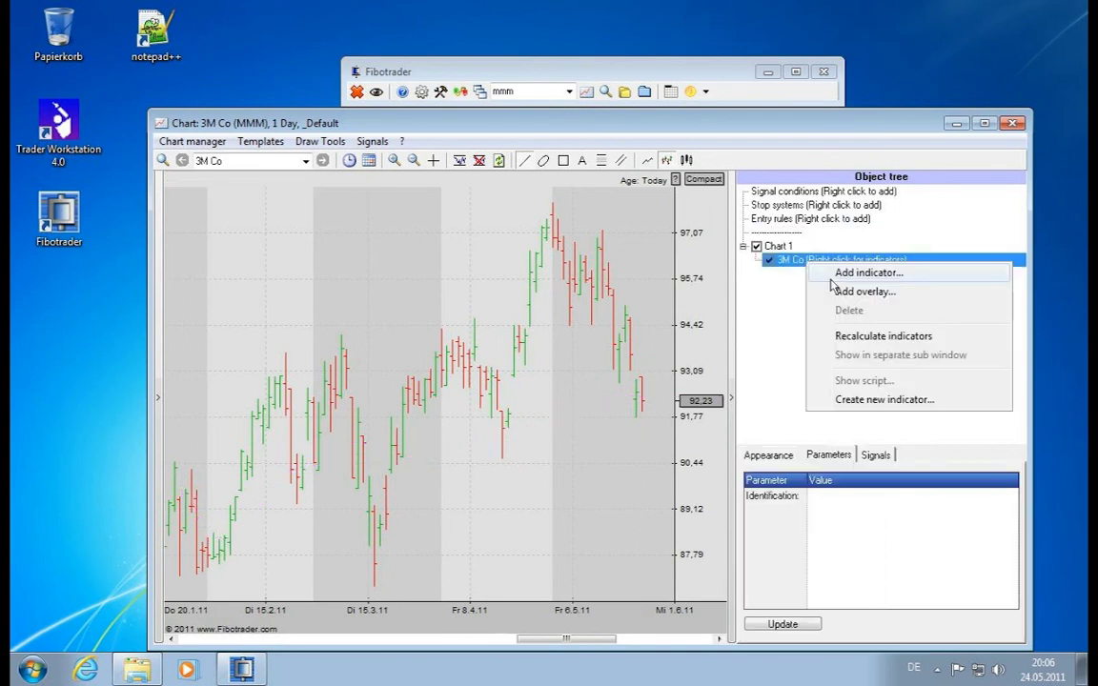
{"action": "left_click", "coordinate": [839, 275]}
{"action": "left_click", "coordinate": [592, 444]}
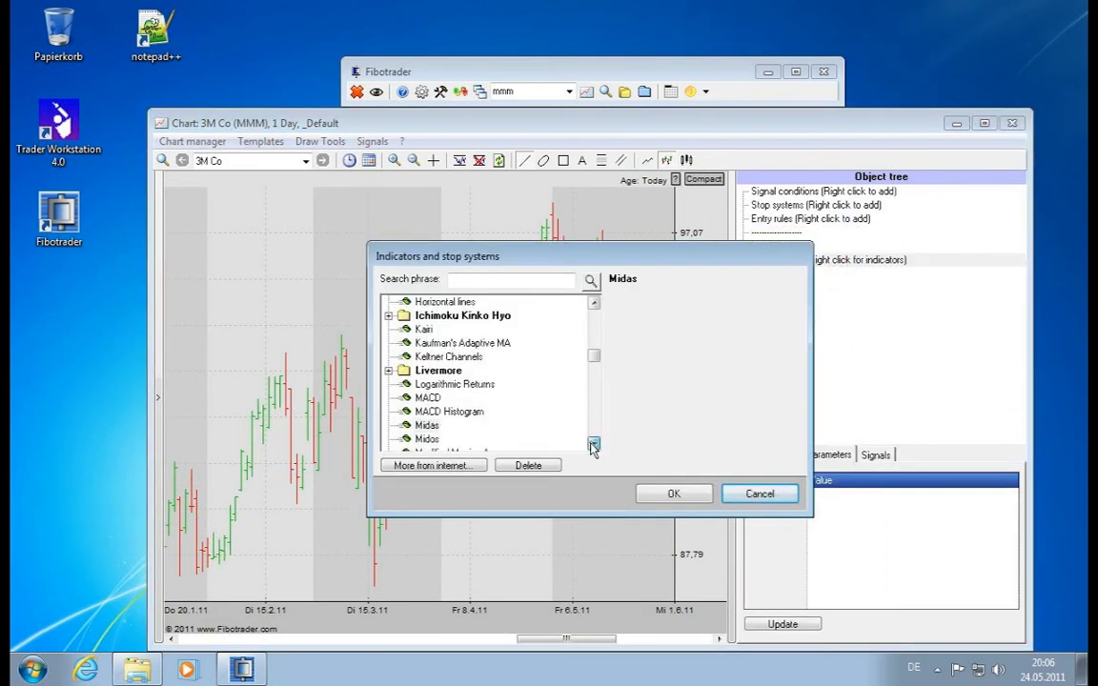
{"action": "left_click_drag", "start_coordinate": [592, 444], "coordinate": [593, 444]}
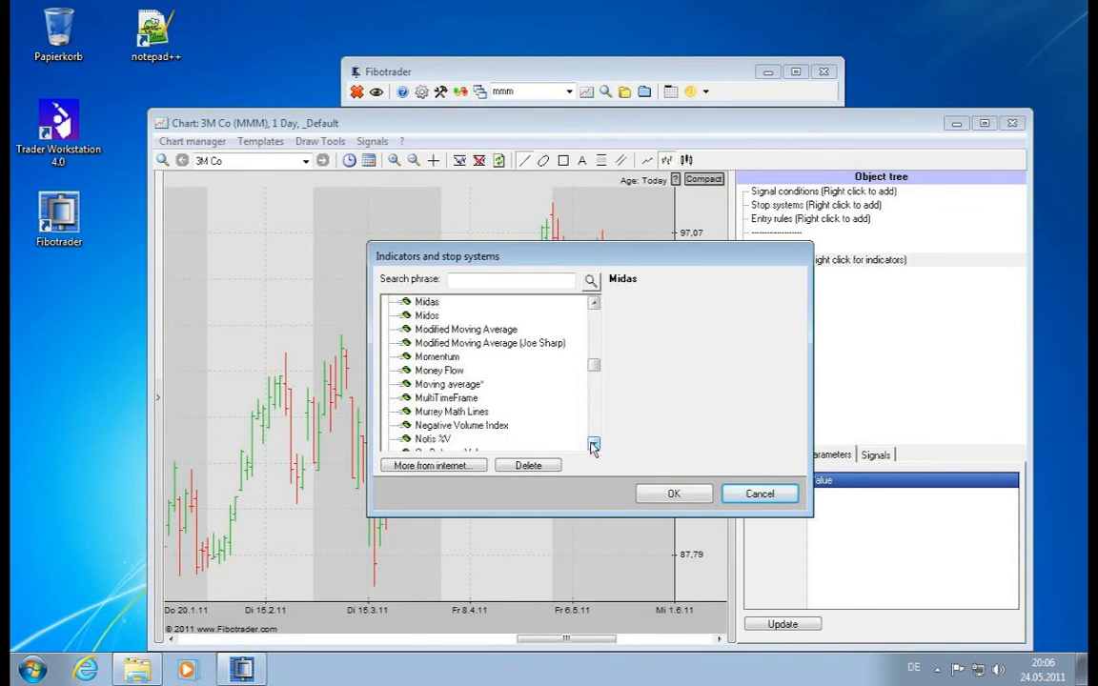
{"action": "scroll", "coordinate": [517, 399], "scroll_direction": "down", "scroll_amount": 5}
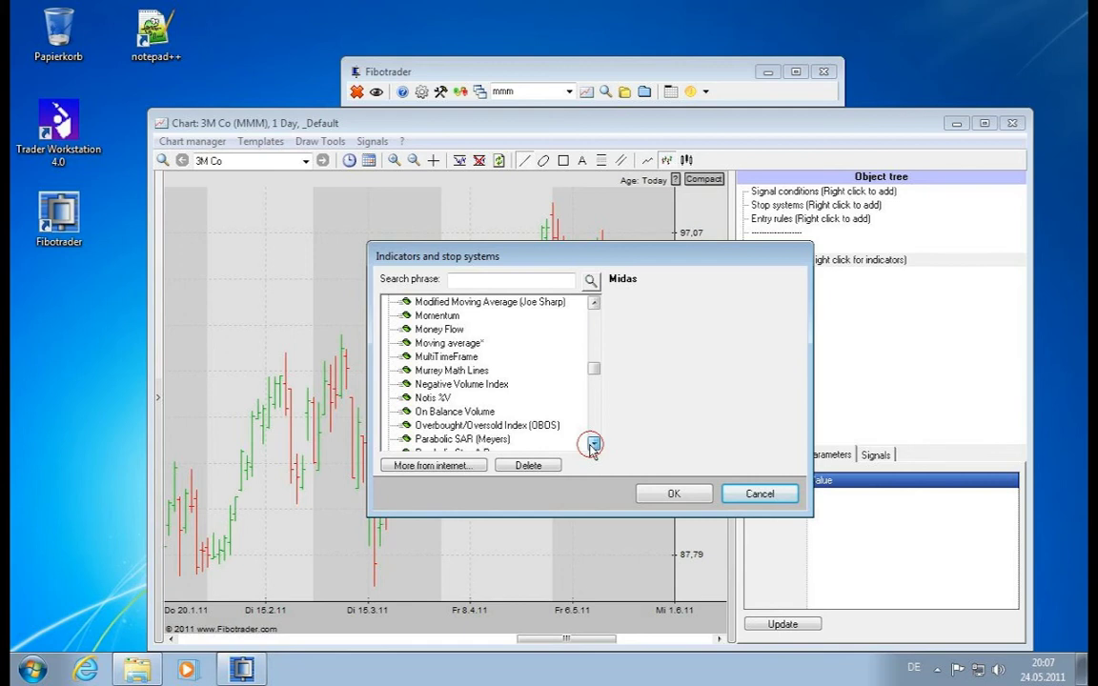
{"action": "left_click", "coordinate": [593, 444]}
{"action": "left_click", "coordinate": [593, 444]}
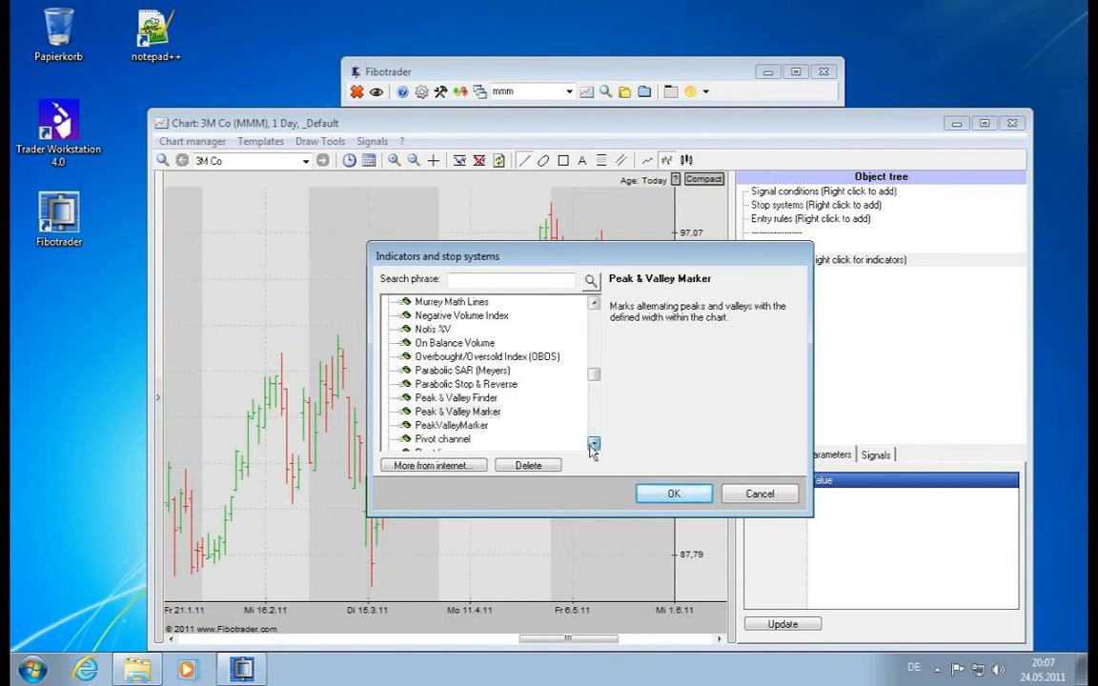
{"action": "left_click", "coordinate": [593, 444]}
{"action": "left_click", "coordinate": [592, 444]}
{"action": "left_click", "coordinate": [593, 444]}
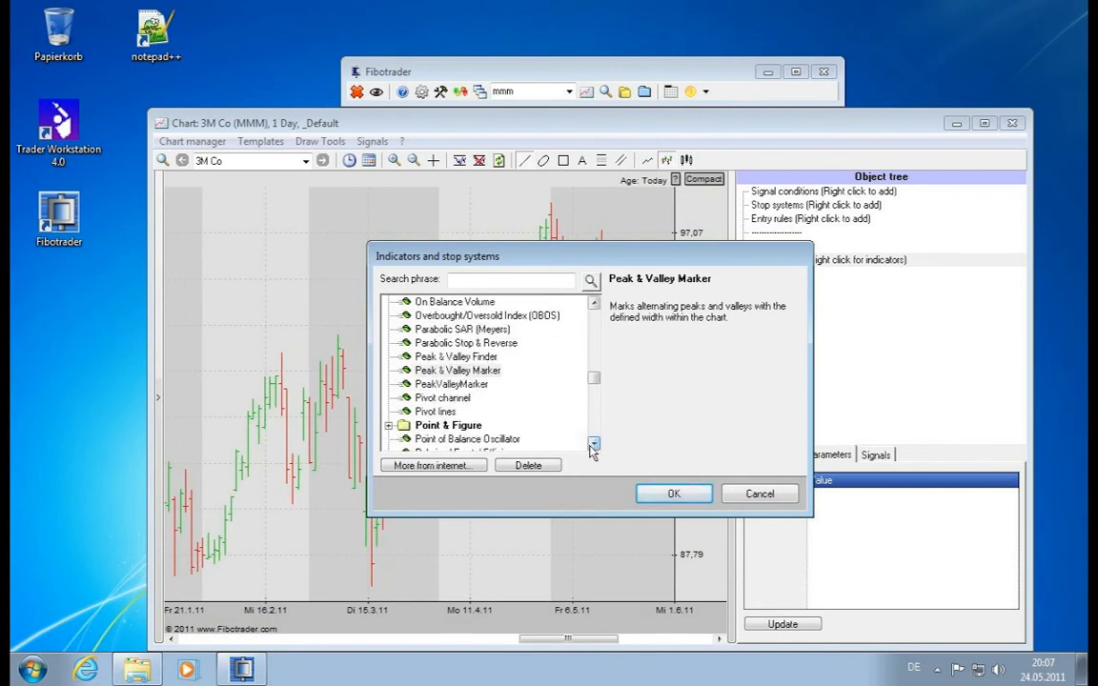
{"action": "double_click", "coordinate": [432, 412]}
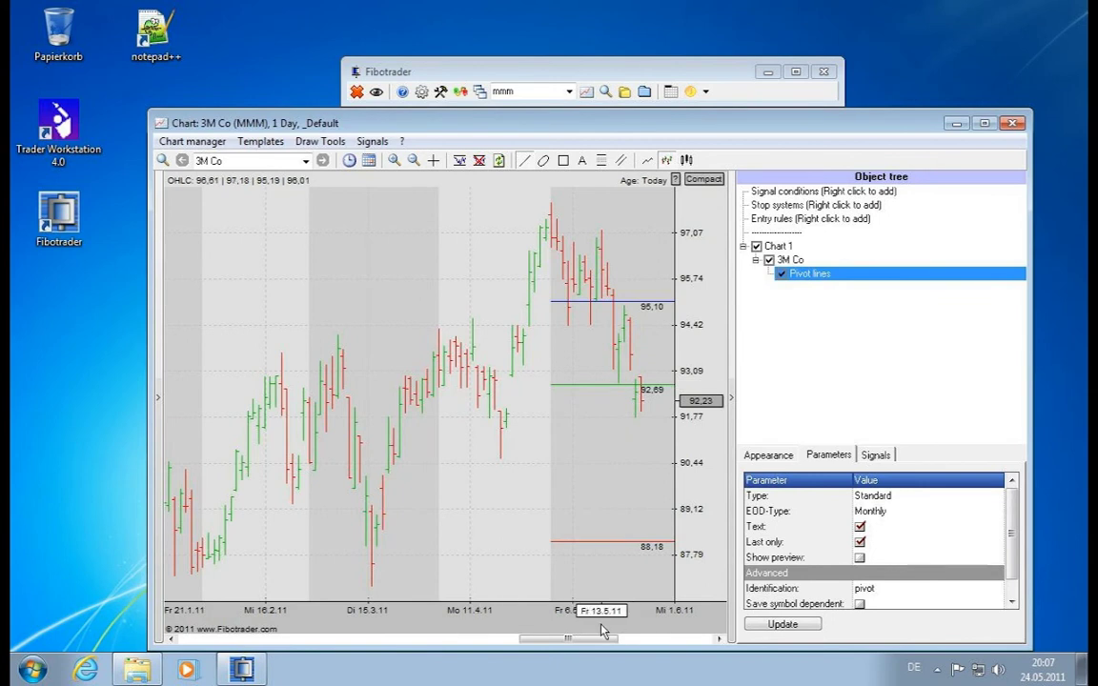
Step: Try the Weekly and Yearly EOD types for the Pivot lines and return the setting to Monthly
{"action": "scroll", "coordinate": [602, 629], "scroll_direction": "down", "scroll_amount": 2}
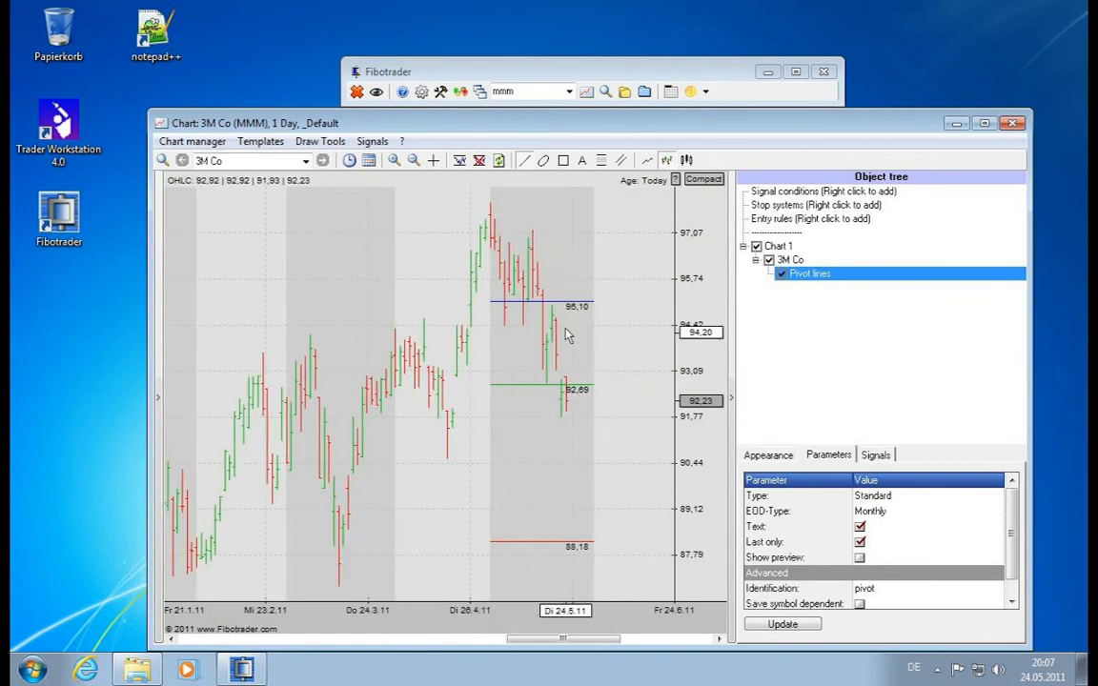
{"action": "left_click", "coordinate": [881, 513]}
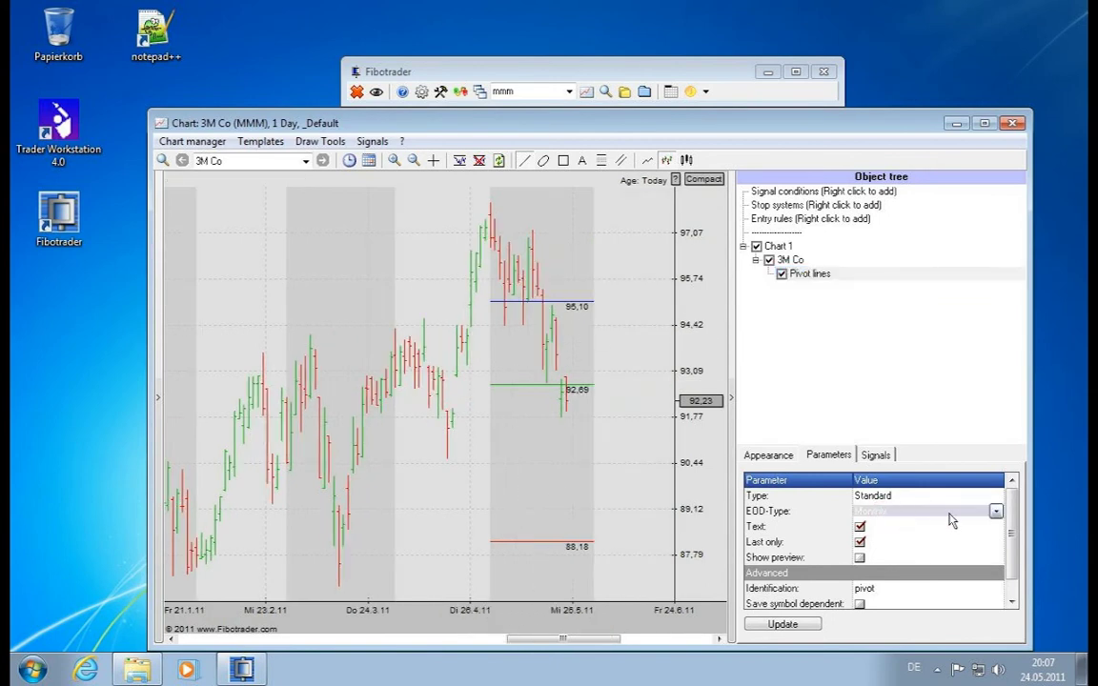
{"action": "left_click", "coordinate": [994, 512]}
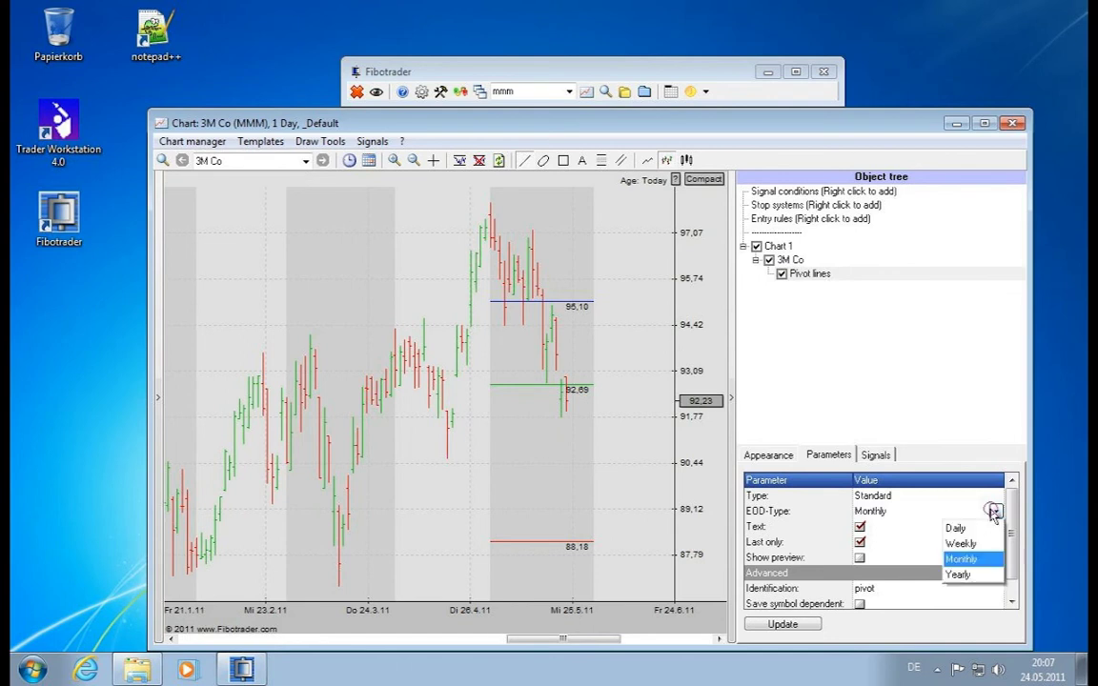
{"action": "left_click", "coordinate": [974, 544]}
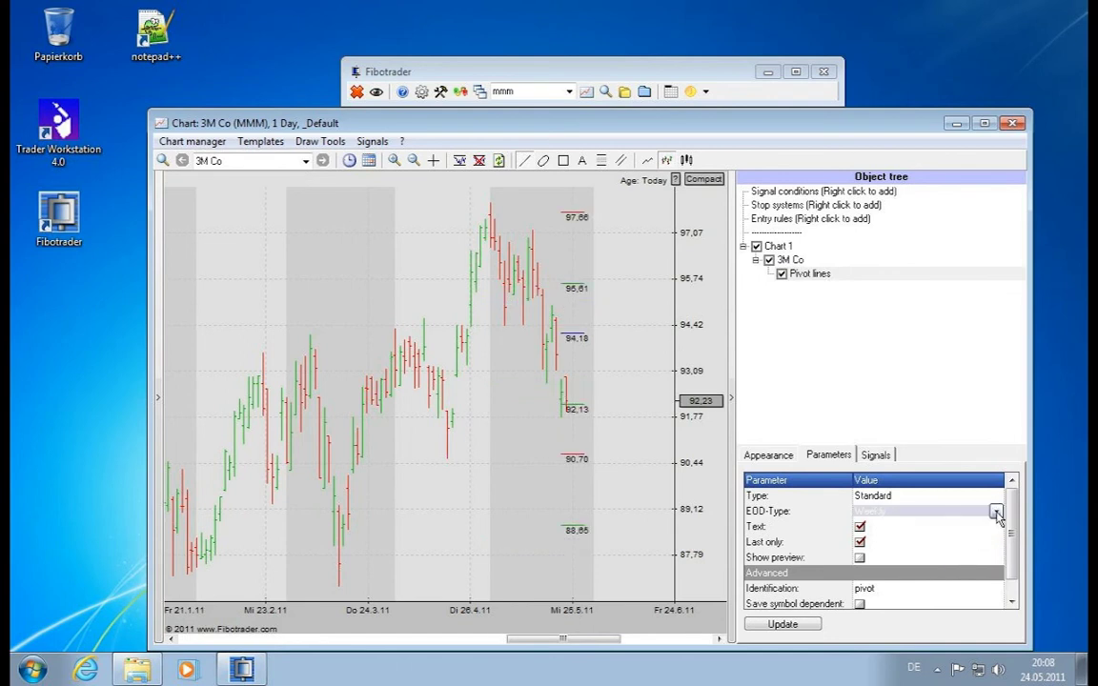
{"action": "left_click", "coordinate": [996, 512]}
{"action": "left_click", "coordinate": [958, 574]}
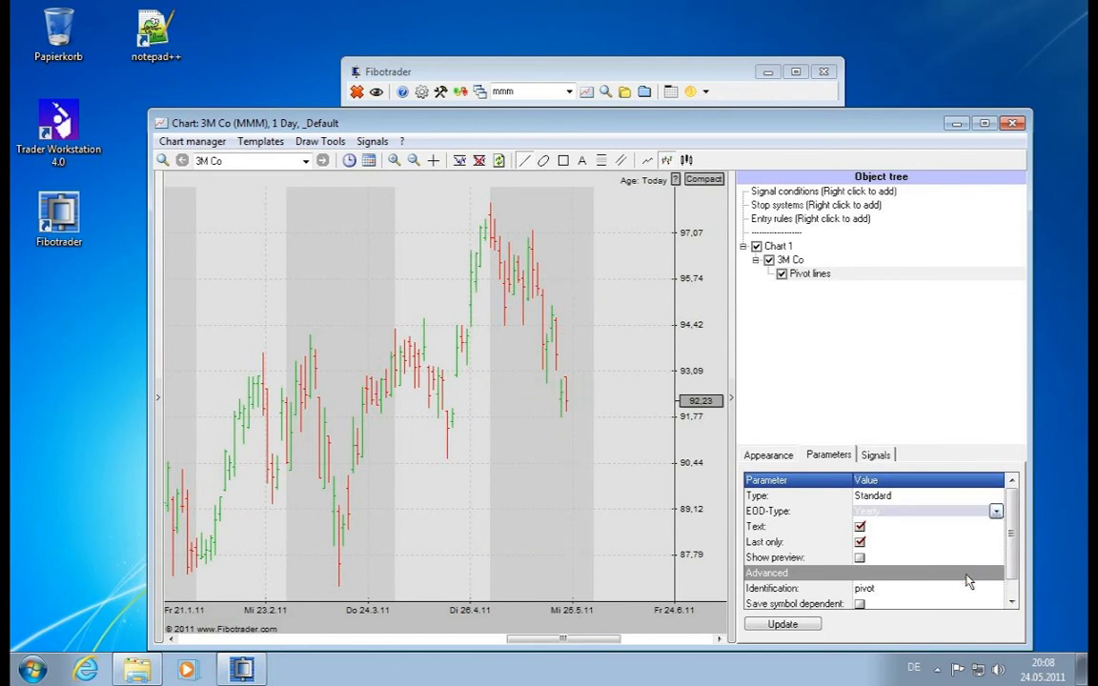
{"action": "left_click", "coordinate": [995, 512]}
{"action": "left_click", "coordinate": [961, 559]}
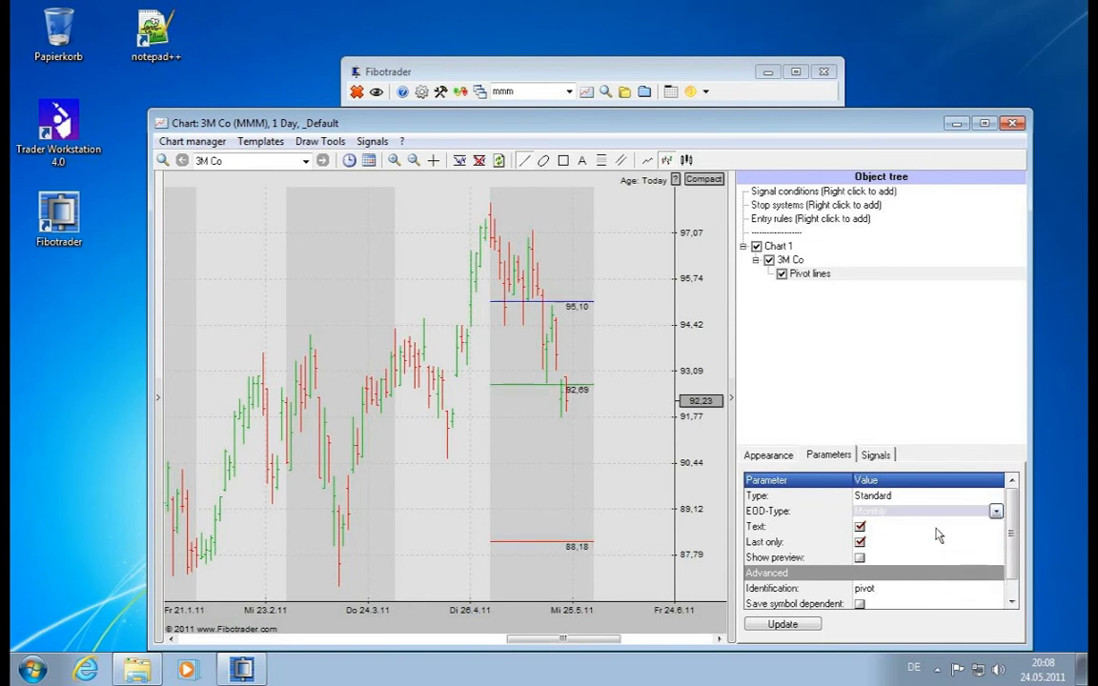
{"action": "left_click", "coordinate": [995, 513]}
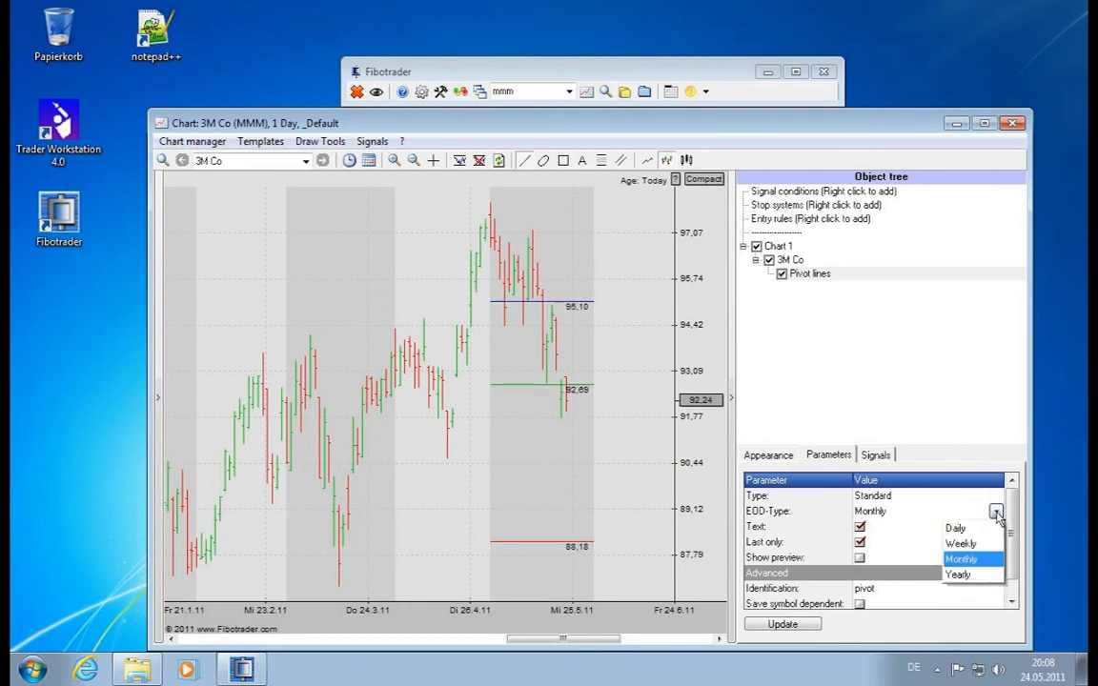
{"action": "left_click", "coordinate": [994, 513]}
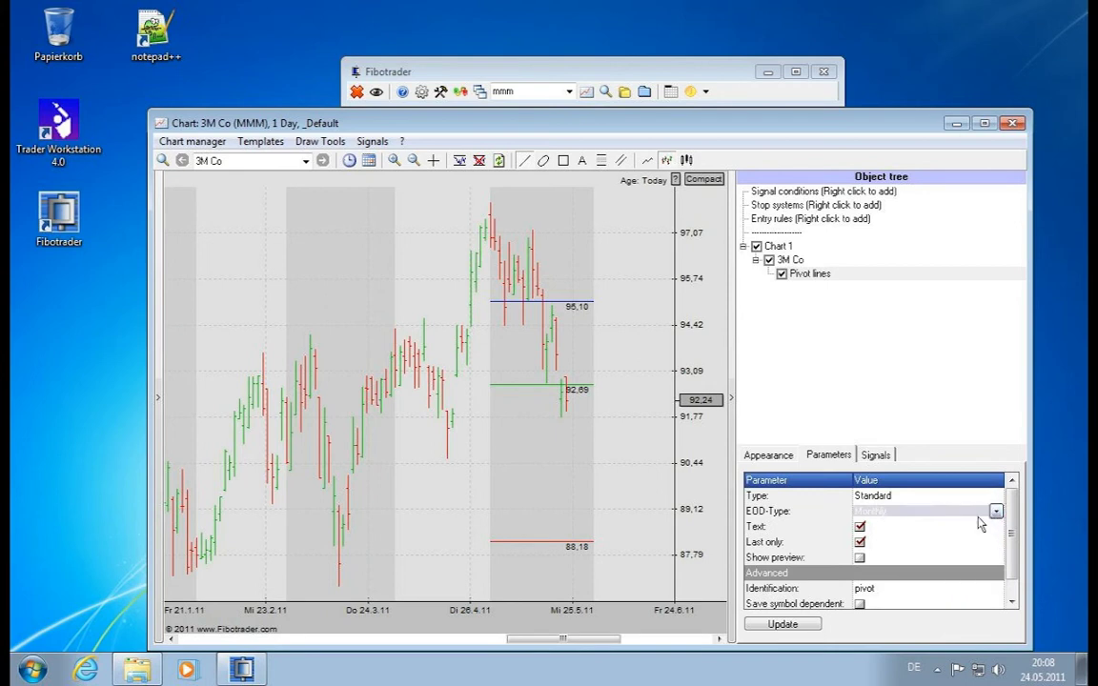
Step: Try the Pivot lines with Last only switched off to view past periods, and switch the option back on
{"action": "left_click", "coordinate": [859, 542]}
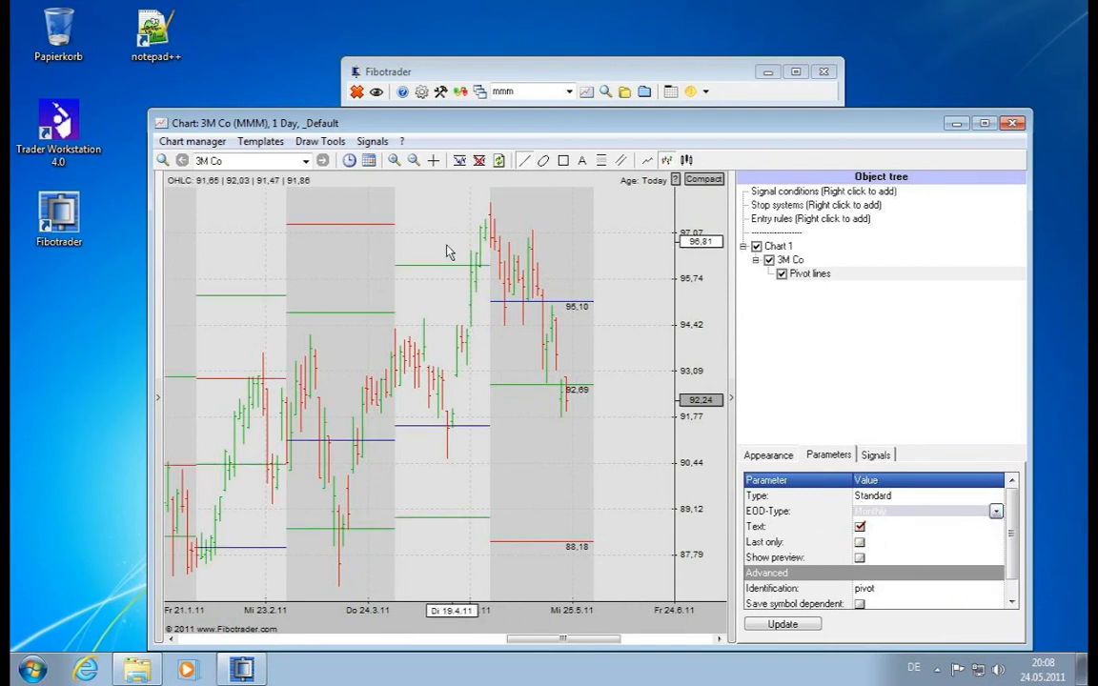
{"action": "scroll", "coordinate": [208, 631], "scroll_direction": "down", "scroll_amount": 5}
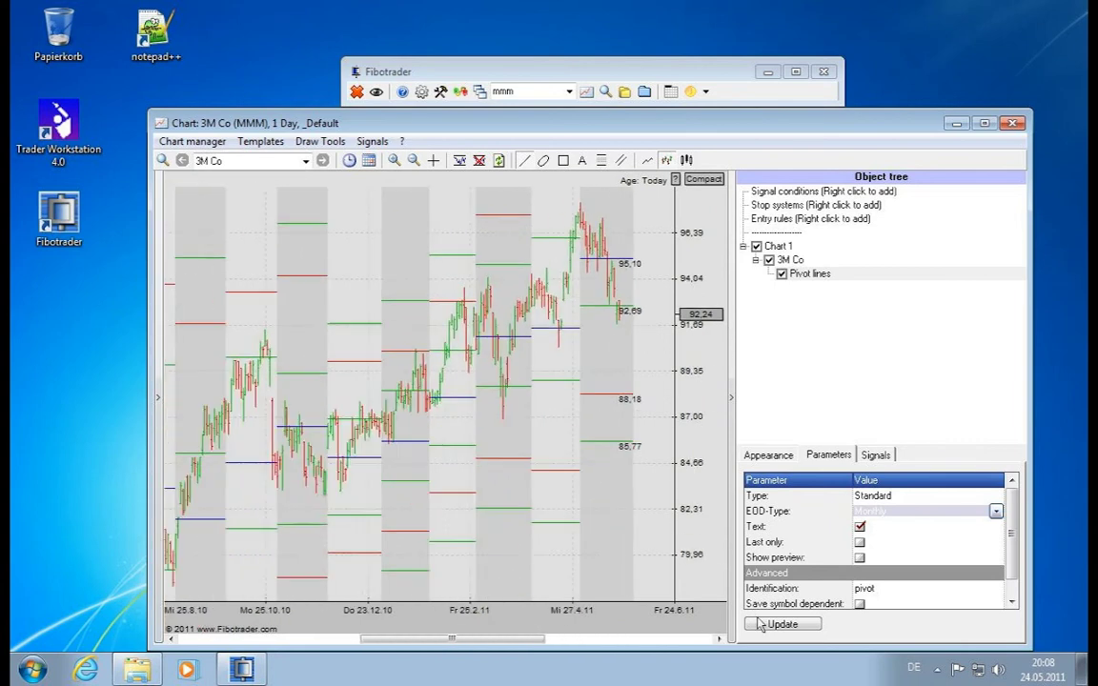
{"action": "scroll", "coordinate": [324, 590], "scroll_direction": "up", "scroll_amount": 3}
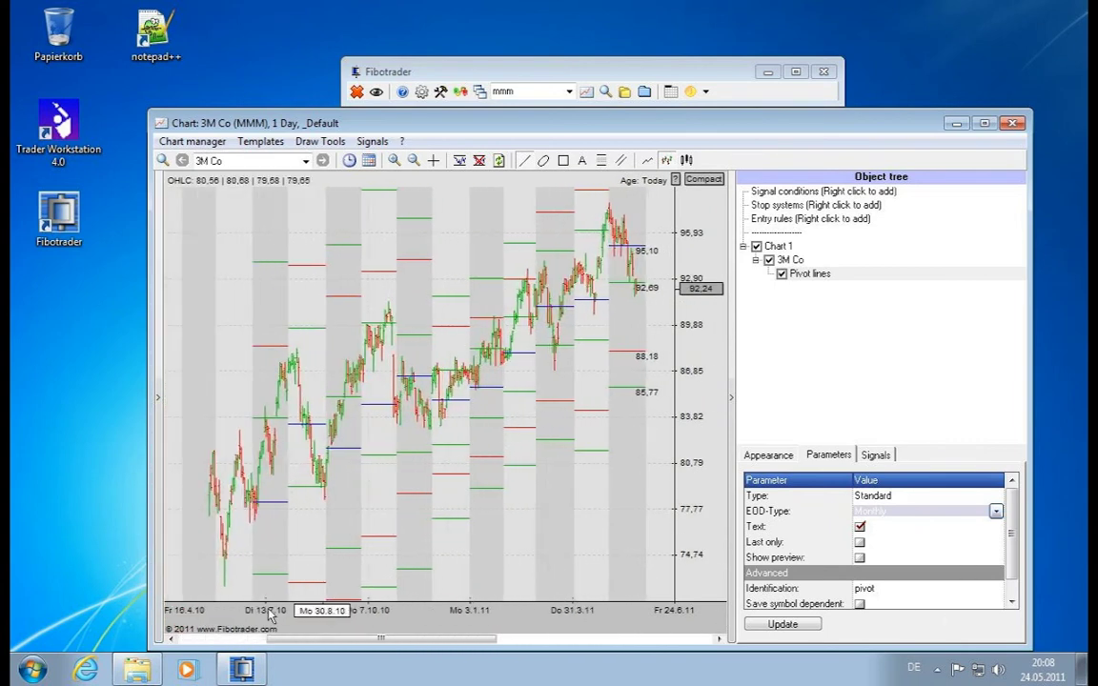
{"action": "scroll", "coordinate": [181, 572], "scroll_direction": "up", "scroll_amount": 3}
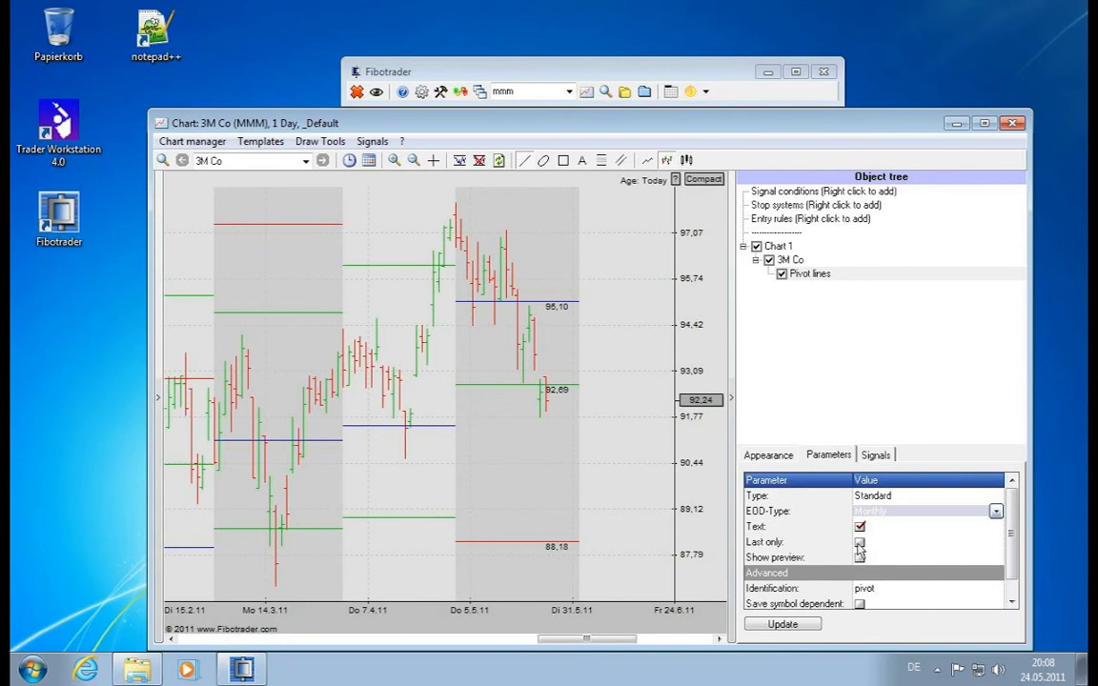
{"action": "left_click", "coordinate": [859, 544]}
Step: Review the available Type options for the Pivot lines and delete the indicator from the 3M Co series
{"action": "left_click", "coordinate": [996, 497]}
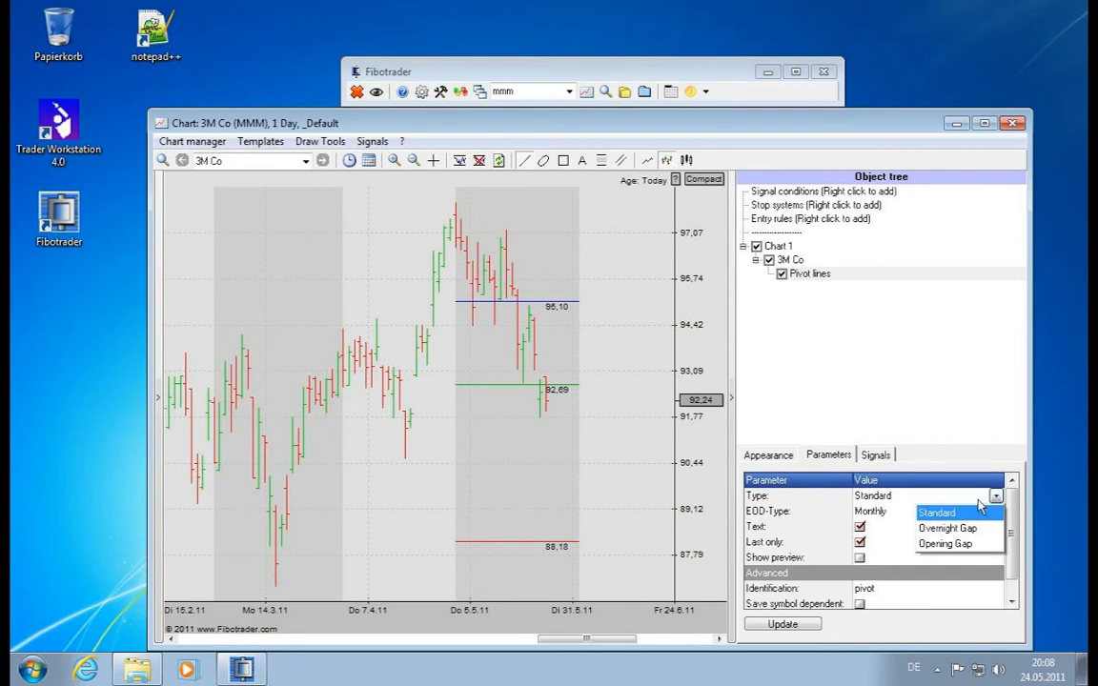
{"action": "left_click", "coordinate": [996, 499]}
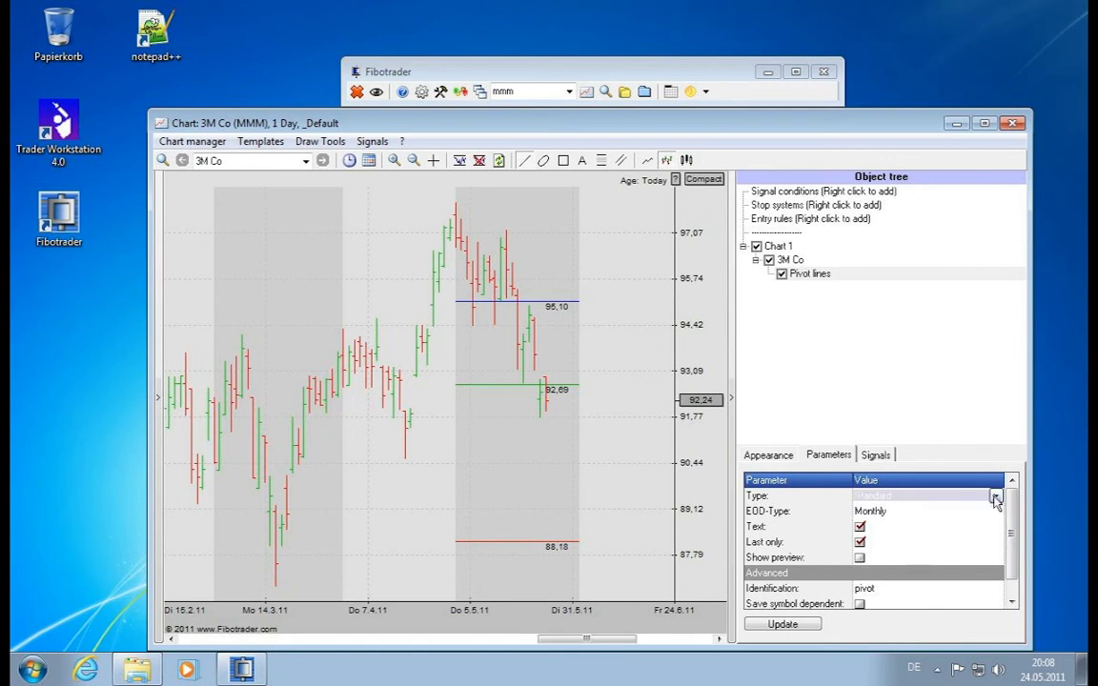
{"action": "left_click", "coordinate": [794, 276]}
{"action": "right_click", "coordinate": [793, 277]}
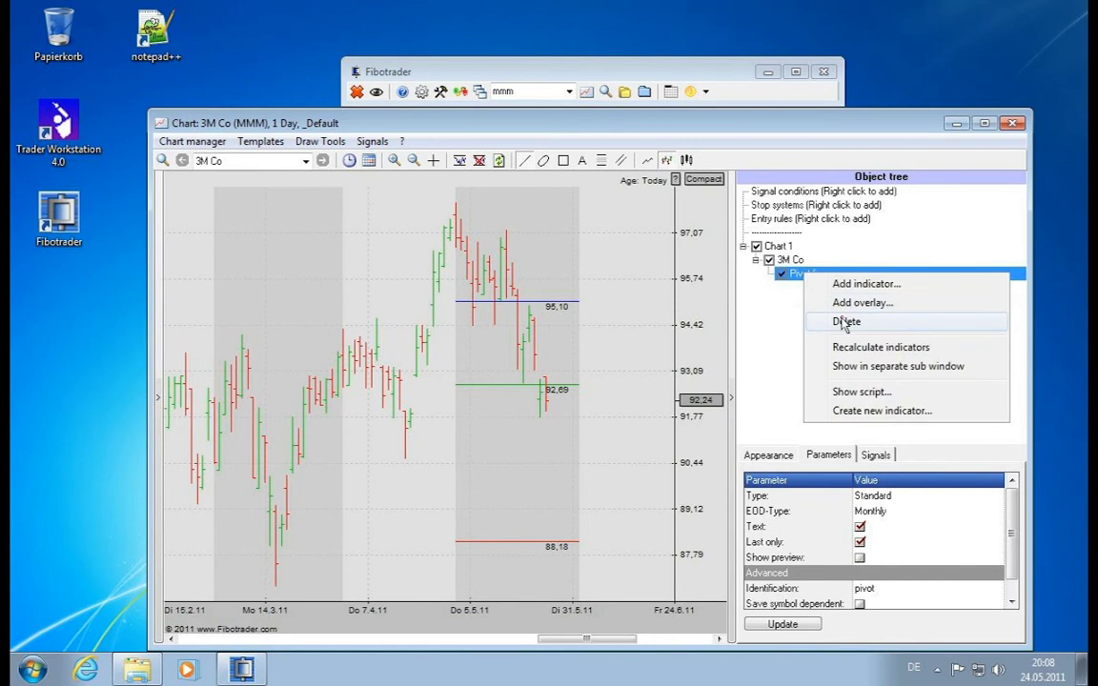
{"action": "left_click", "coordinate": [847, 316]}
Step: Add the Random quote development indicator to the 3M Co series
{"action": "right_click", "coordinate": [811, 271]}
{"action": "left_click", "coordinate": [817, 271]}
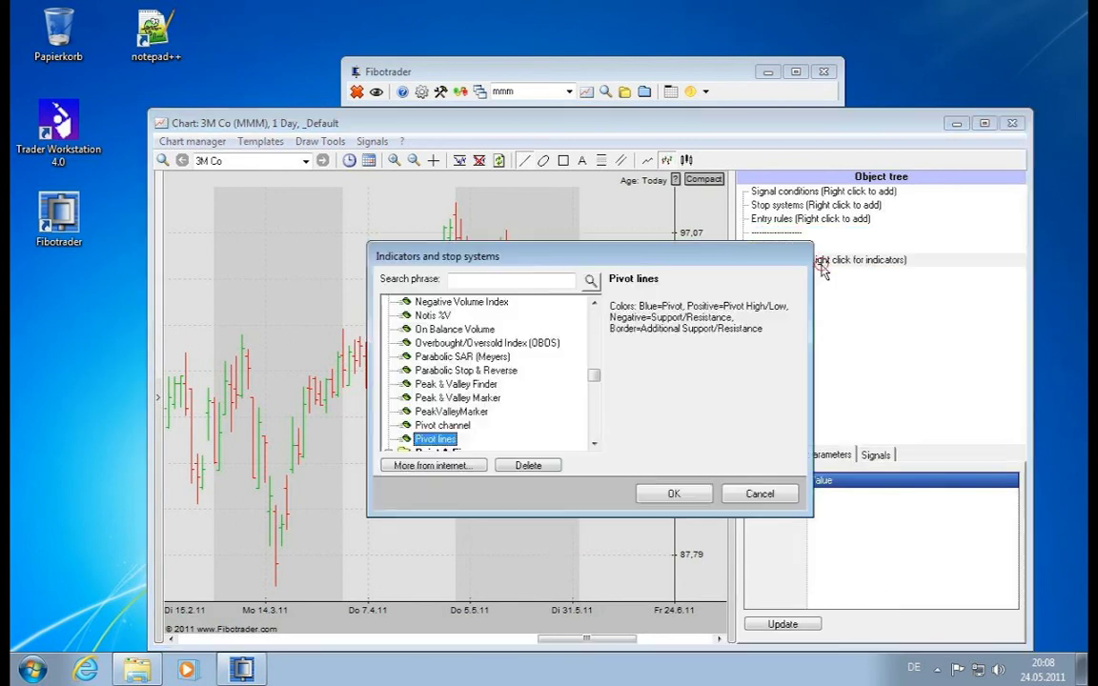
{"action": "left_click", "coordinate": [594, 438]}
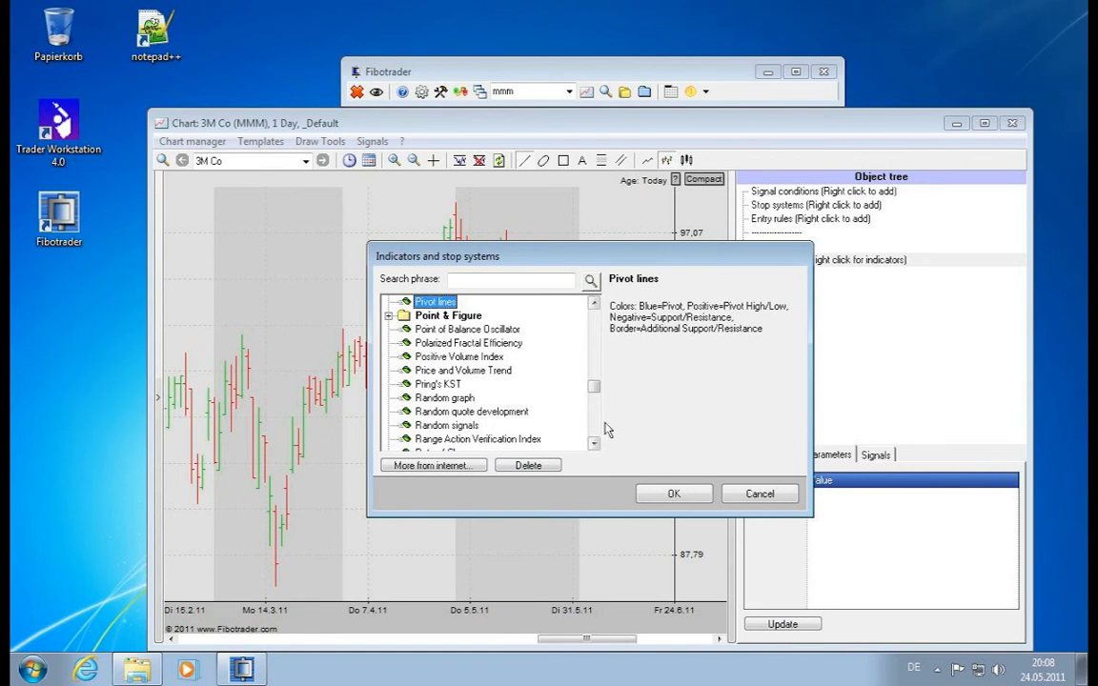
{"action": "left_click_drag", "start_coordinate": [594, 385], "coordinate": [602, 392]}
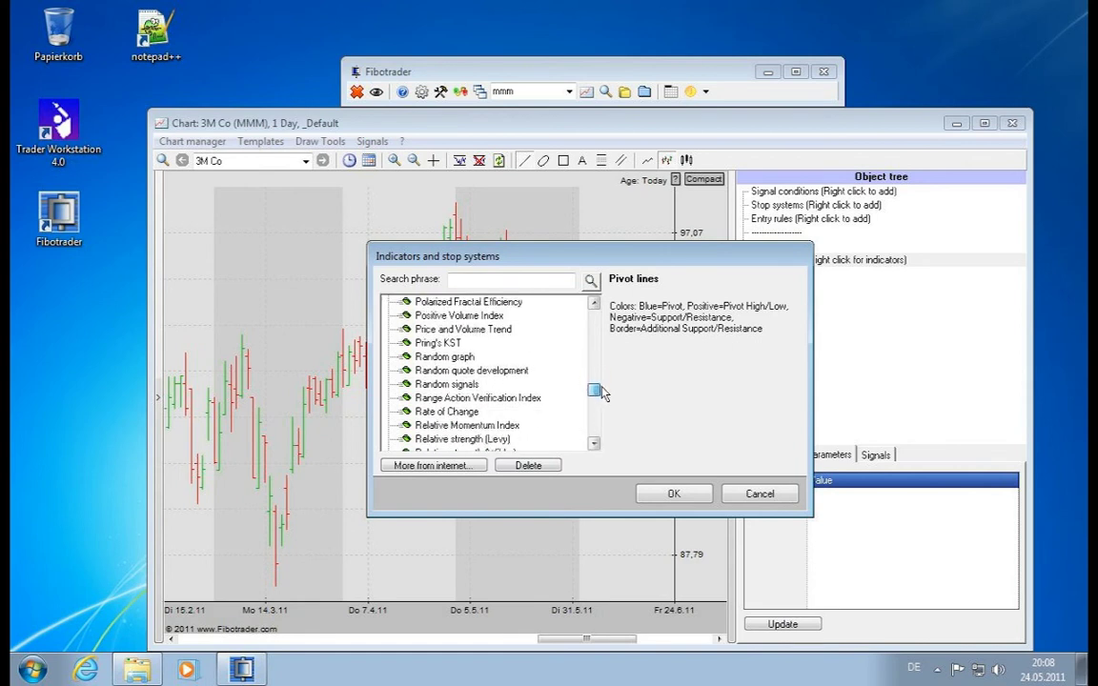
{"action": "double_click", "coordinate": [443, 372]}
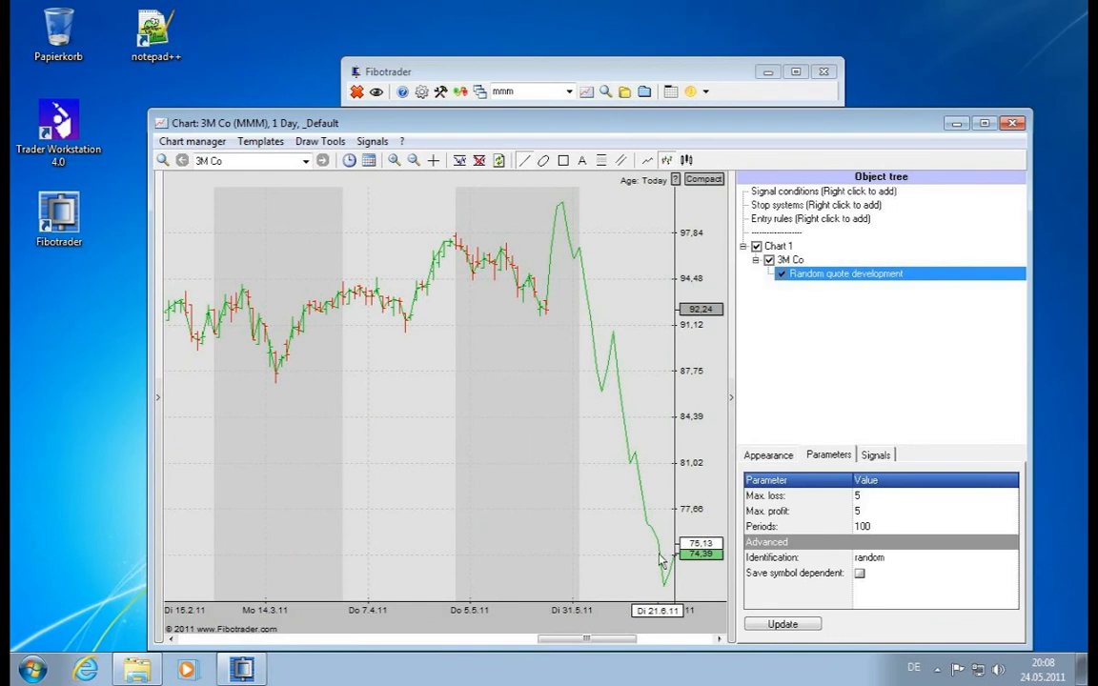
Step: Regenerate the random quote development and set both its Max. loss and Max. profit to 2
{"action": "left_click", "coordinate": [785, 625]}
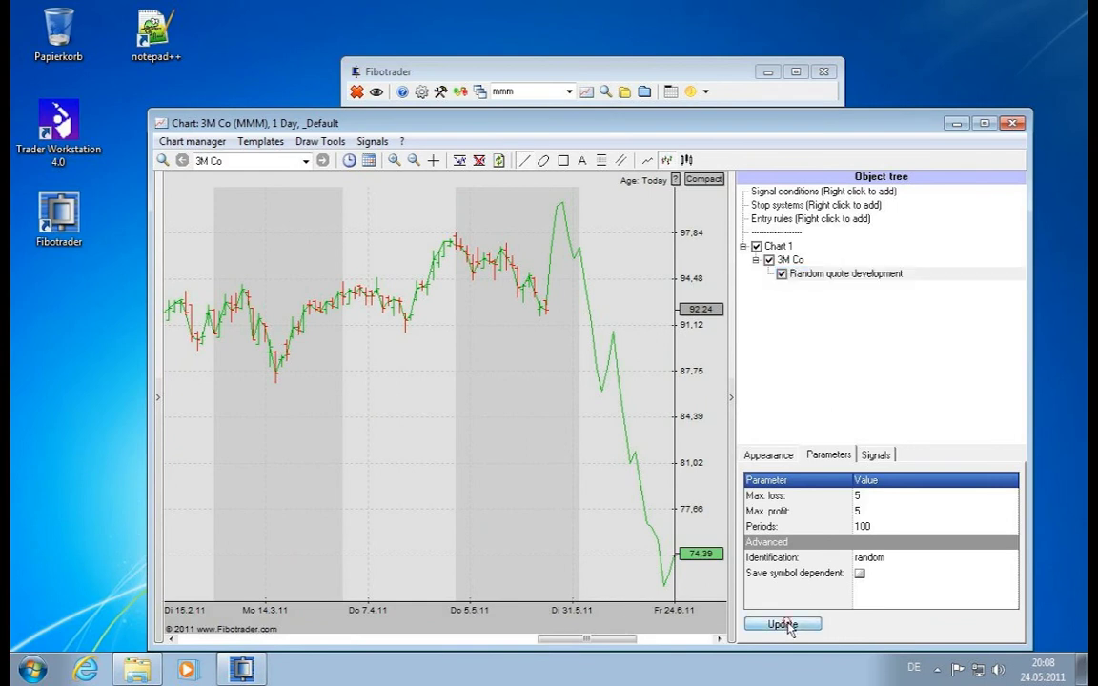
{"action": "left_click", "coordinate": [877, 498]}
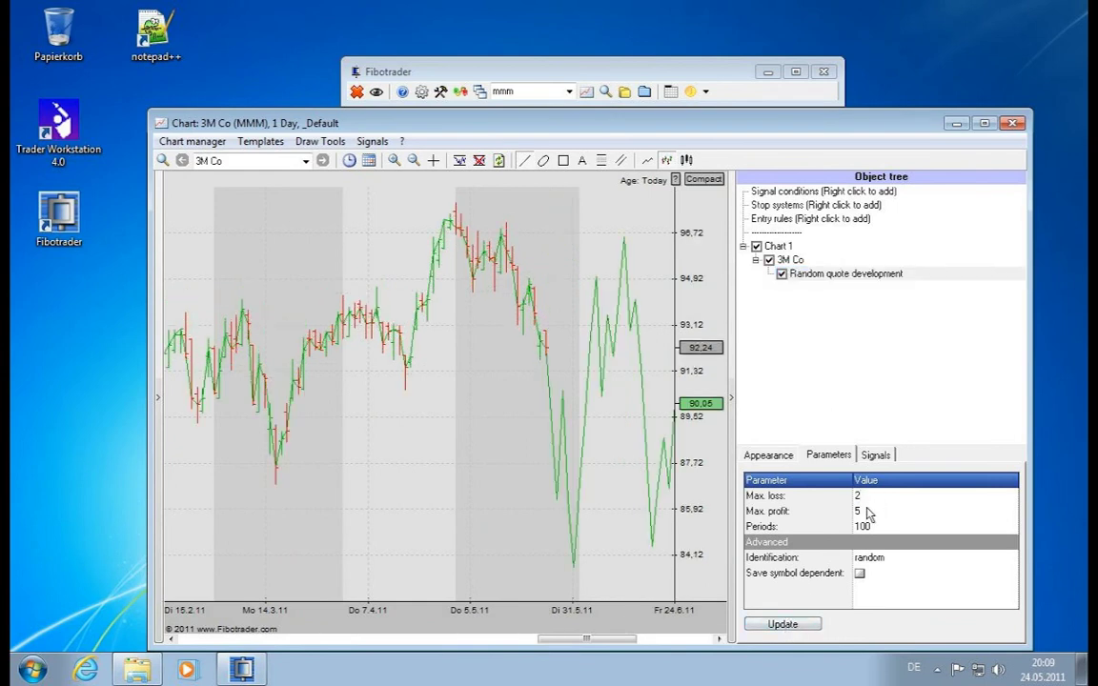
{"action": "left_click", "coordinate": [870, 512]}
{"action": "type", "text": "2"}
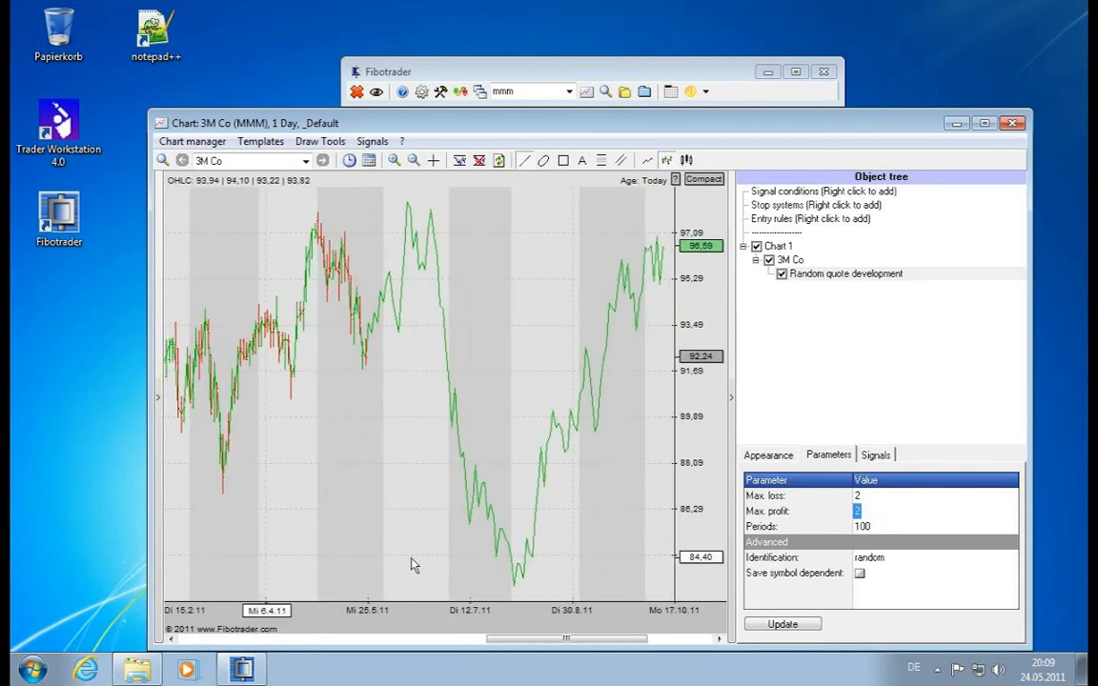
{"action": "left_click", "coordinate": [789, 629]}
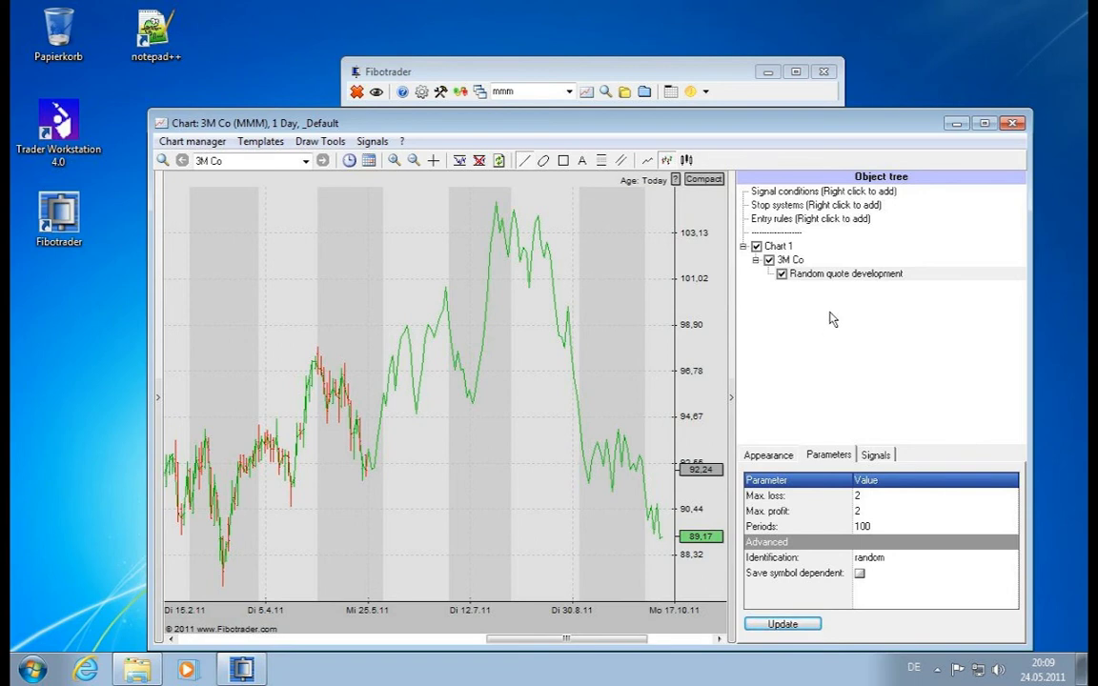
Step: Delete the Random quote development indicator and add the Rate of Change indicator to the 3M Co series
{"action": "right_click", "coordinate": [817, 275]}
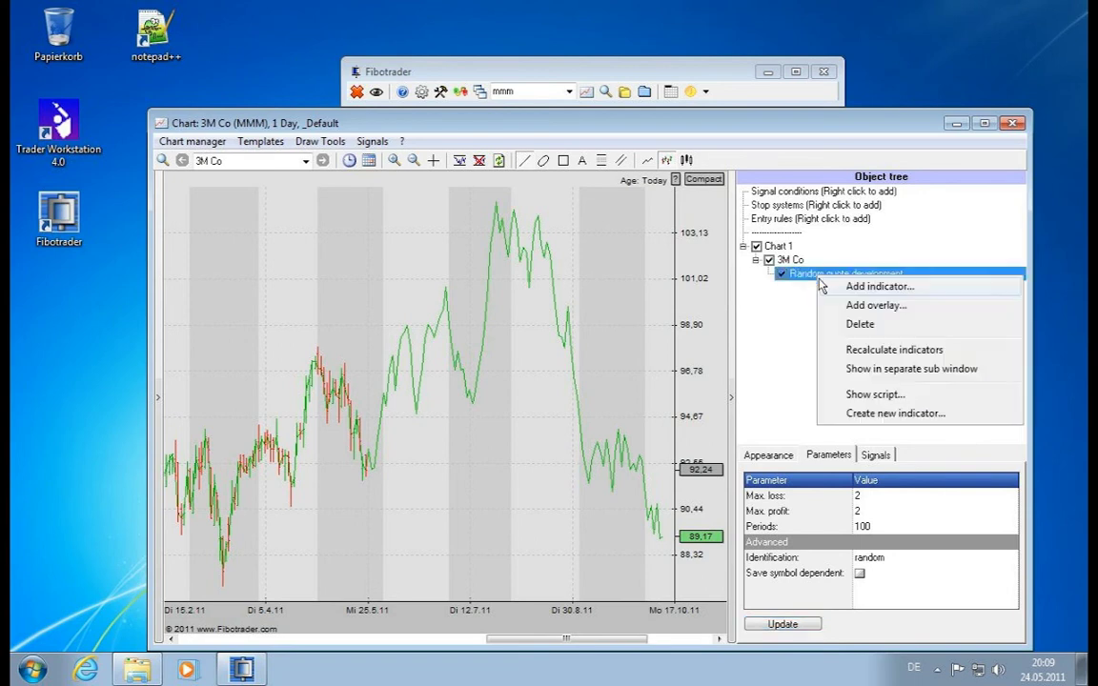
{"action": "left_click", "coordinate": [858, 325]}
{"action": "right_click", "coordinate": [825, 261]}
{"action": "left_click", "coordinate": [840, 278]}
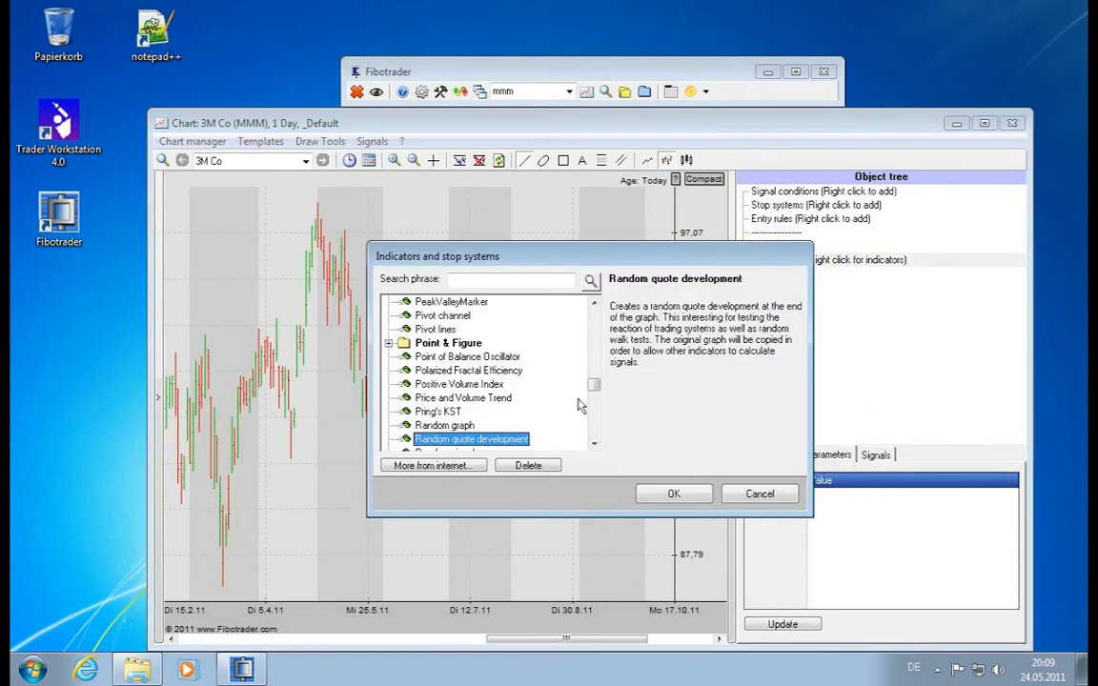
{"action": "scroll", "coordinate": [588, 441], "scroll_direction": "down", "scroll_amount": 3}
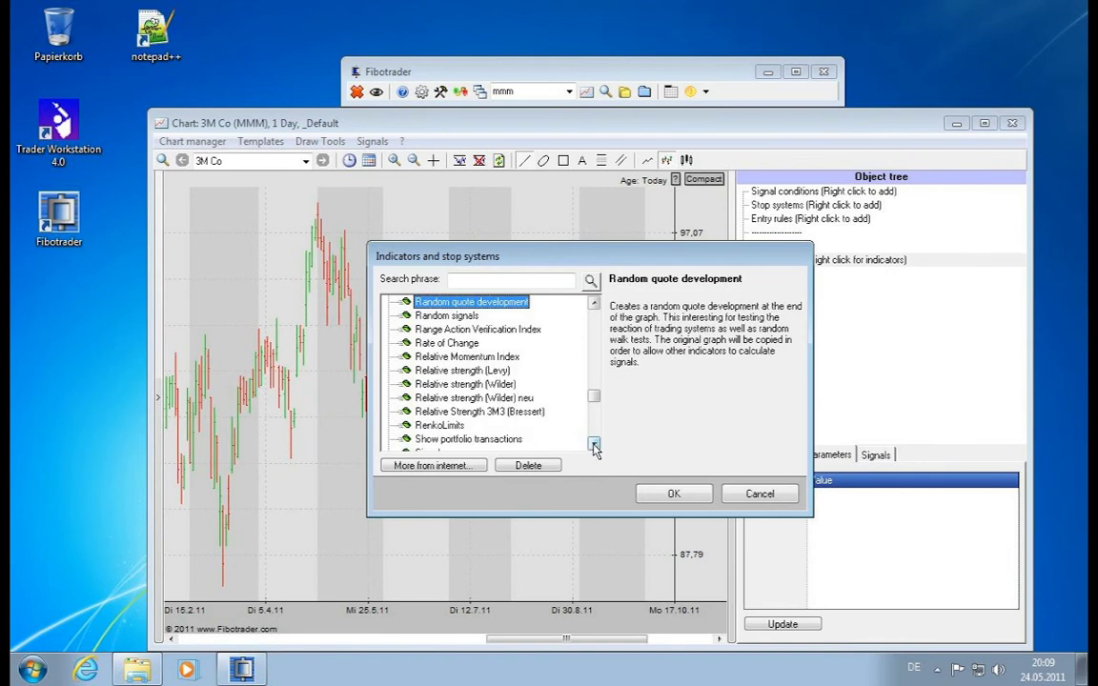
{"action": "double_click", "coordinate": [471, 345]}
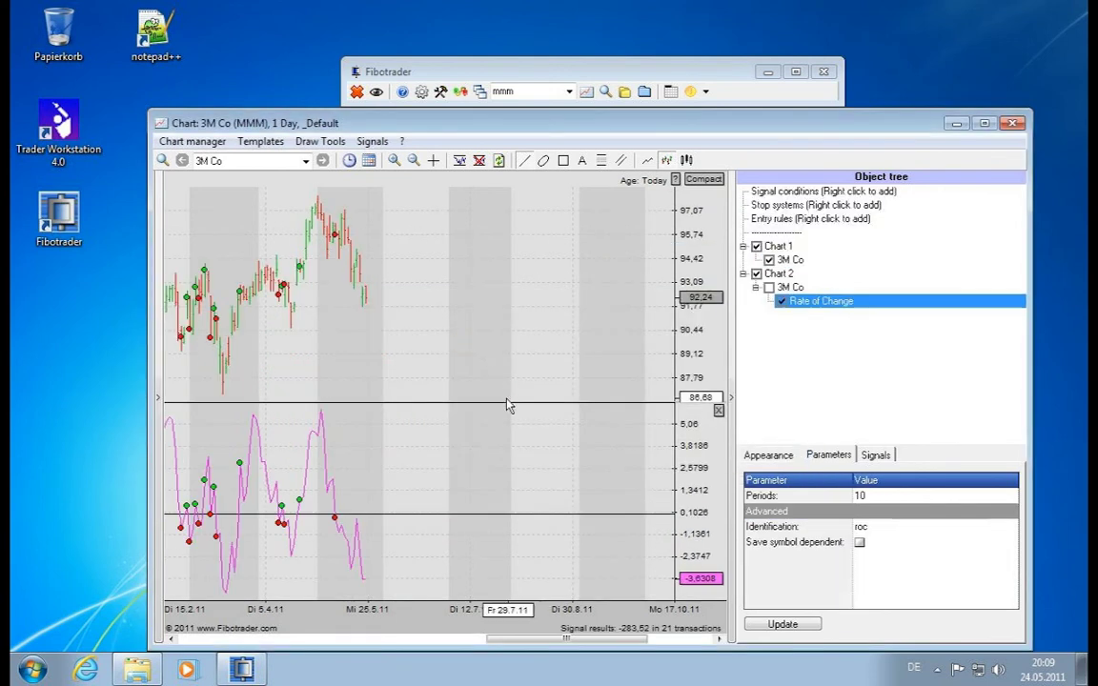
Step: Add the Equity indicator to the 3M Co series in Chart 1
{"action": "left_click_drag", "start_coordinate": [606, 622], "coordinate": [408, 606]}
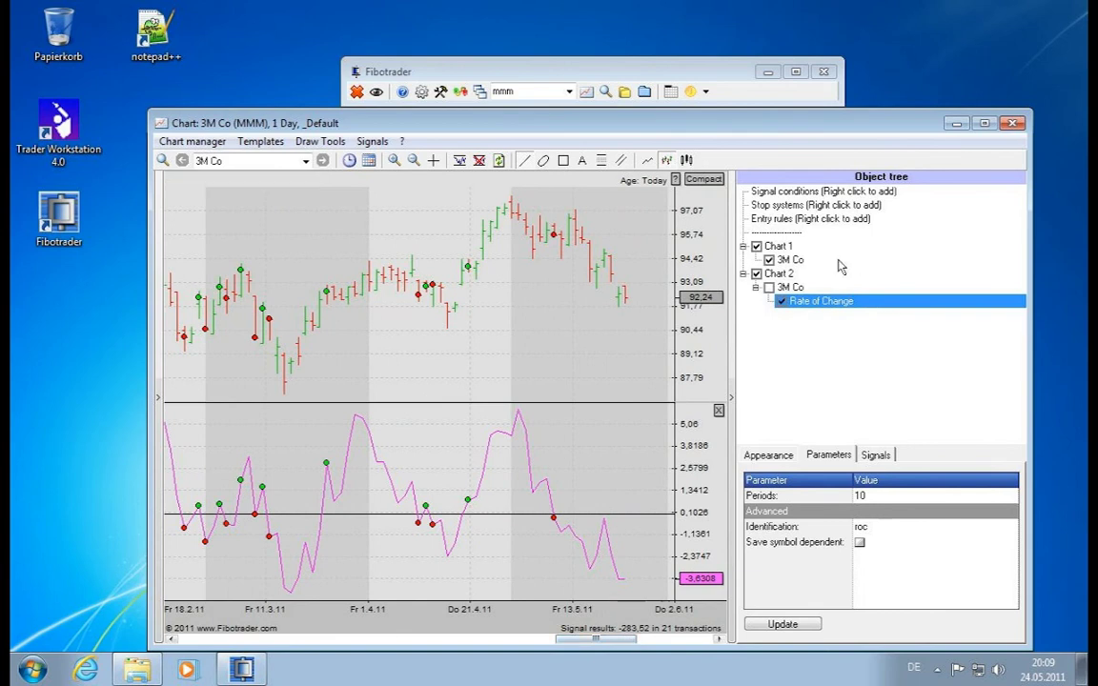
{"action": "right_click", "coordinate": [794, 267]}
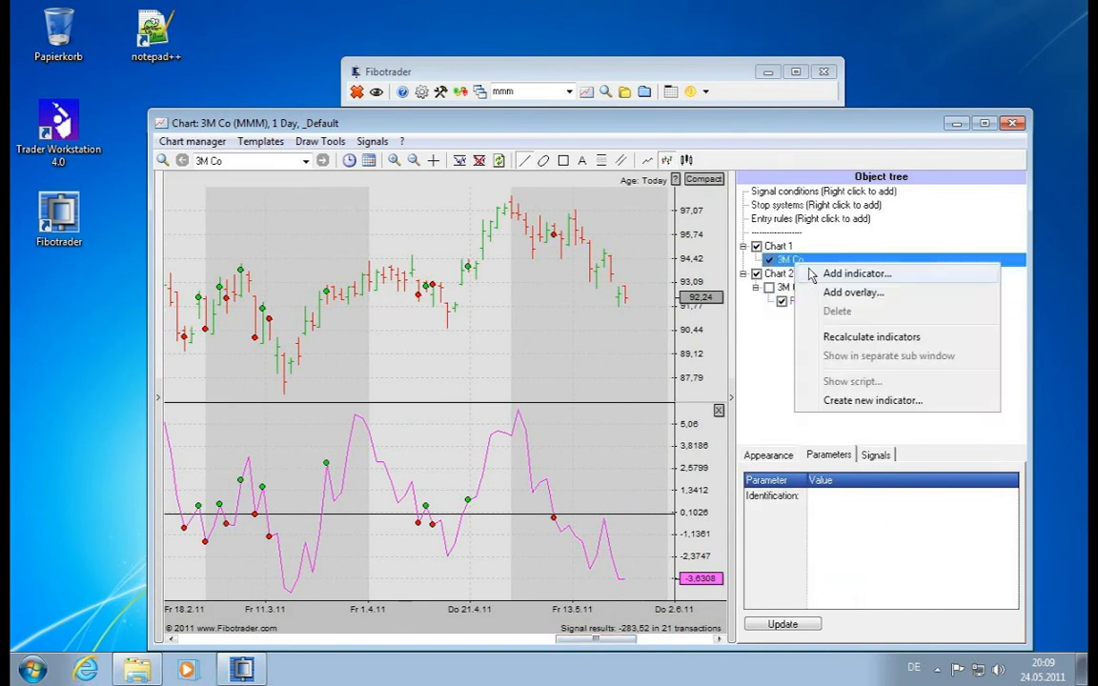
{"action": "left_click", "coordinate": [808, 273]}
{"action": "left_click_drag", "start_coordinate": [593, 389], "coordinate": [610, 351]}
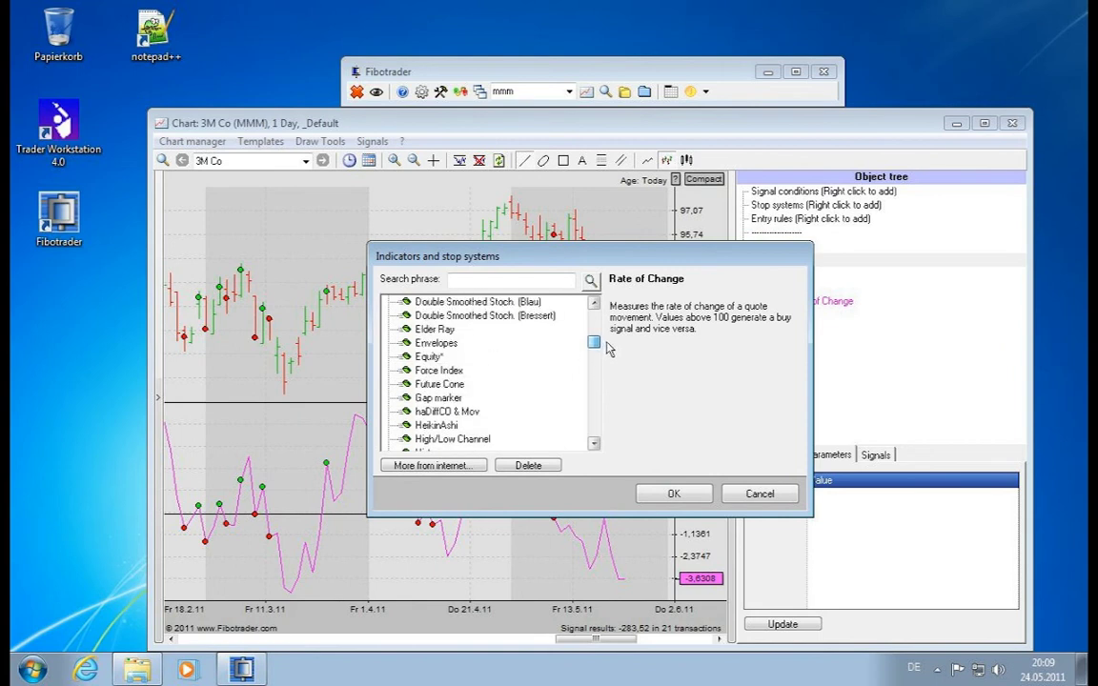
{"action": "double_click", "coordinate": [427, 356]}
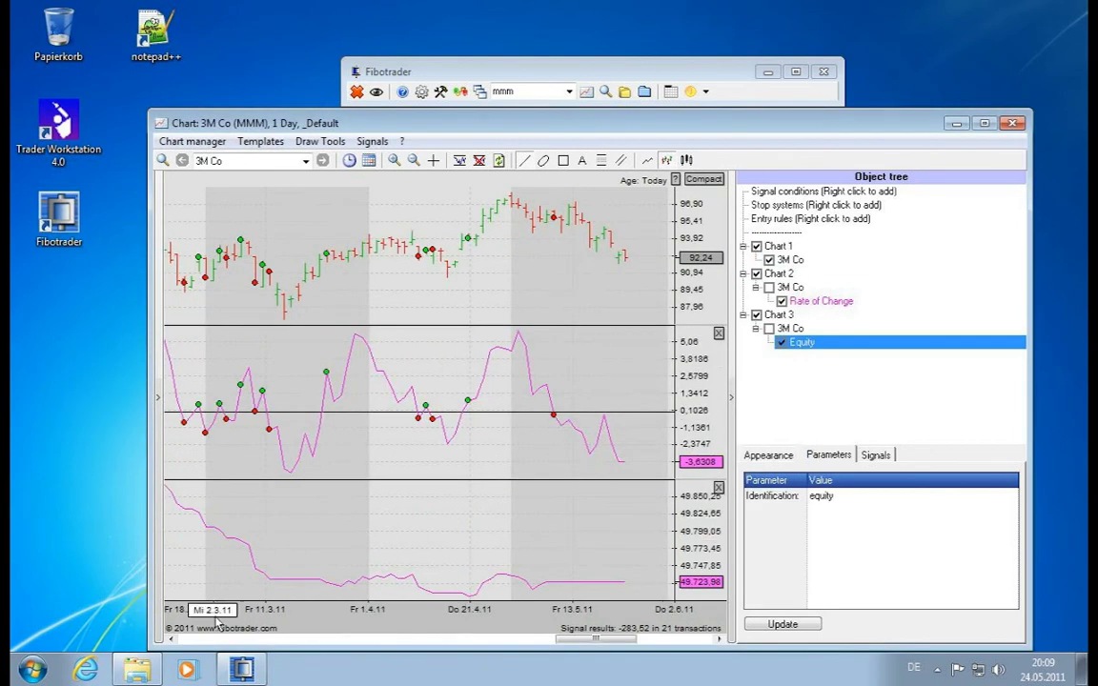
Step: Examine the equity curve against the Rate of Change signals back to May 2010 and enlarge the Rate of Change pane
{"action": "left_click_drag", "start_coordinate": [196, 558], "coordinate": [848, 552]}
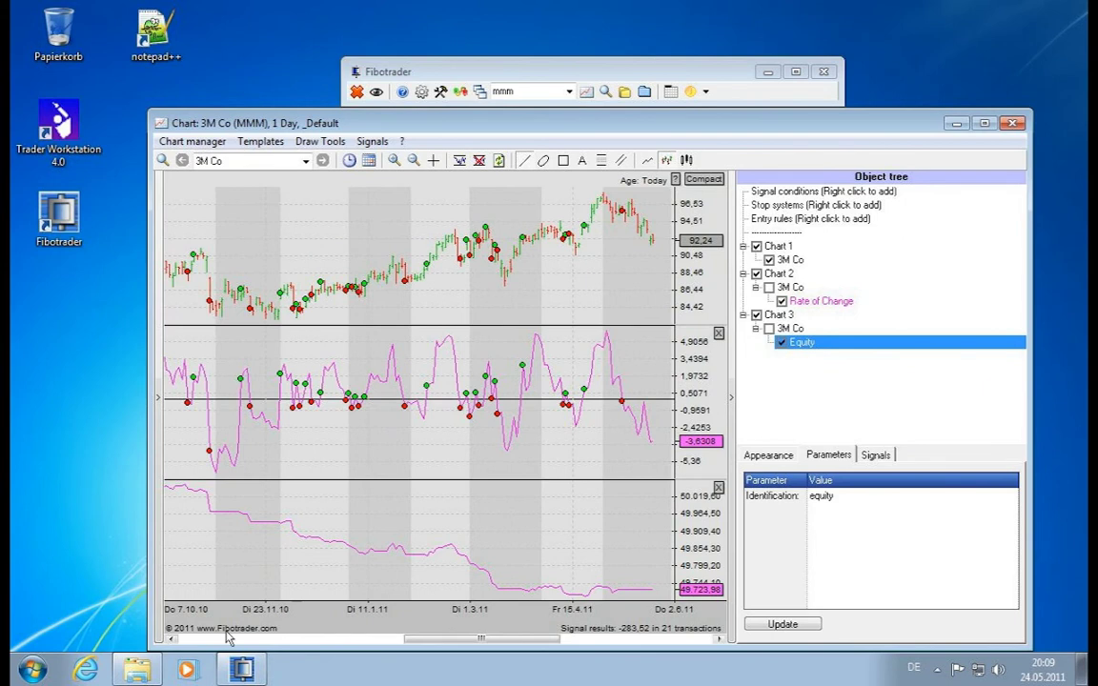
{"action": "left_click_drag", "start_coordinate": [181, 549], "coordinate": [429, 613]}
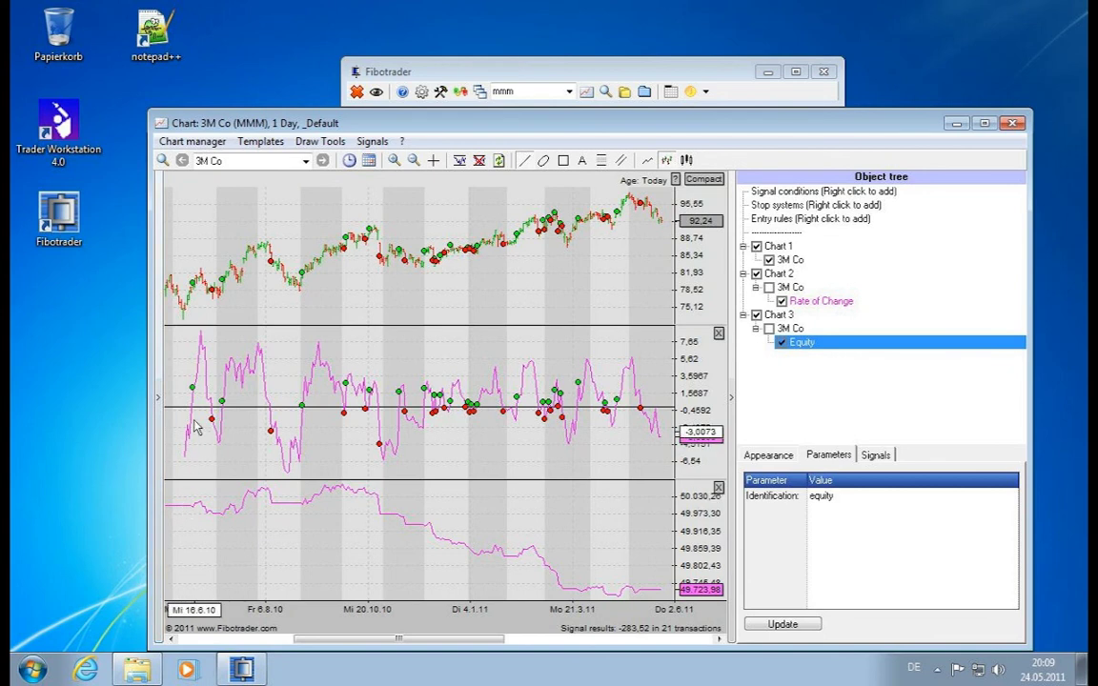
{"action": "mouse_move", "coordinate": [194, 394]}
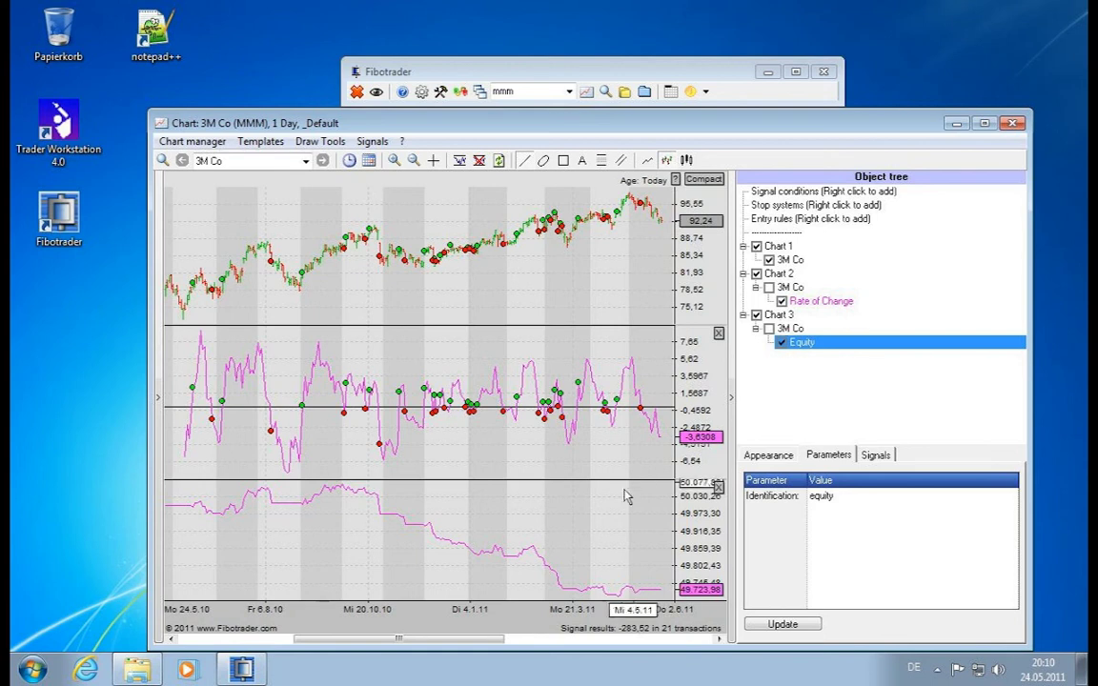
{"action": "left_click_drag", "start_coordinate": [625, 480], "coordinate": [626, 500]}
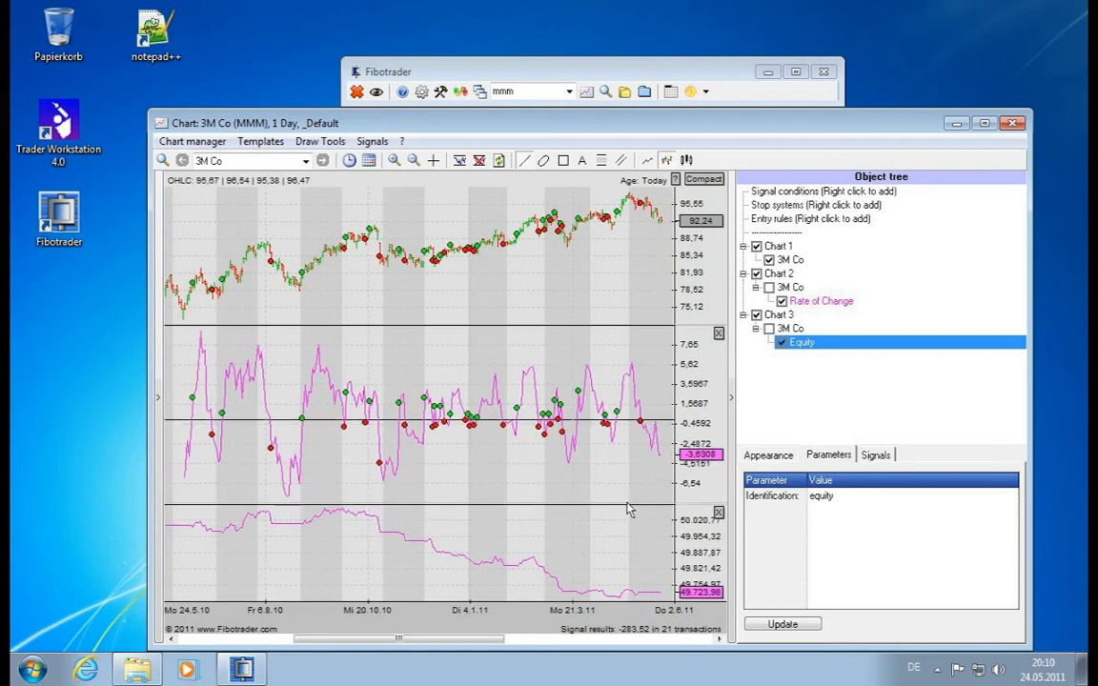
Step: Delete Chart 3 with the Equity curve and Chart 2 with the Rate of Change indicator
{"action": "right_click", "coordinate": [791, 316]}
{"action": "left_click", "coordinate": [815, 353]}
{"action": "right_click", "coordinate": [788, 275]}
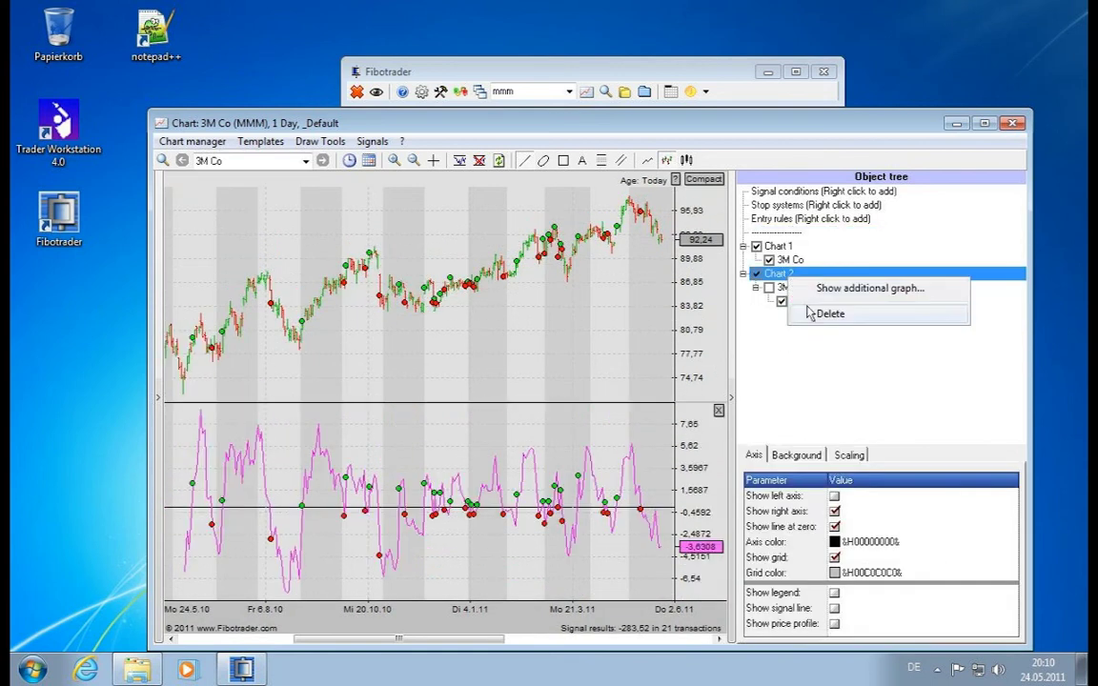
{"action": "left_click", "coordinate": [809, 314]}
Step: Add the Support lines indicator to the 3M Co series
{"action": "right_click", "coordinate": [819, 259]}
{"action": "left_click", "coordinate": [843, 272]}
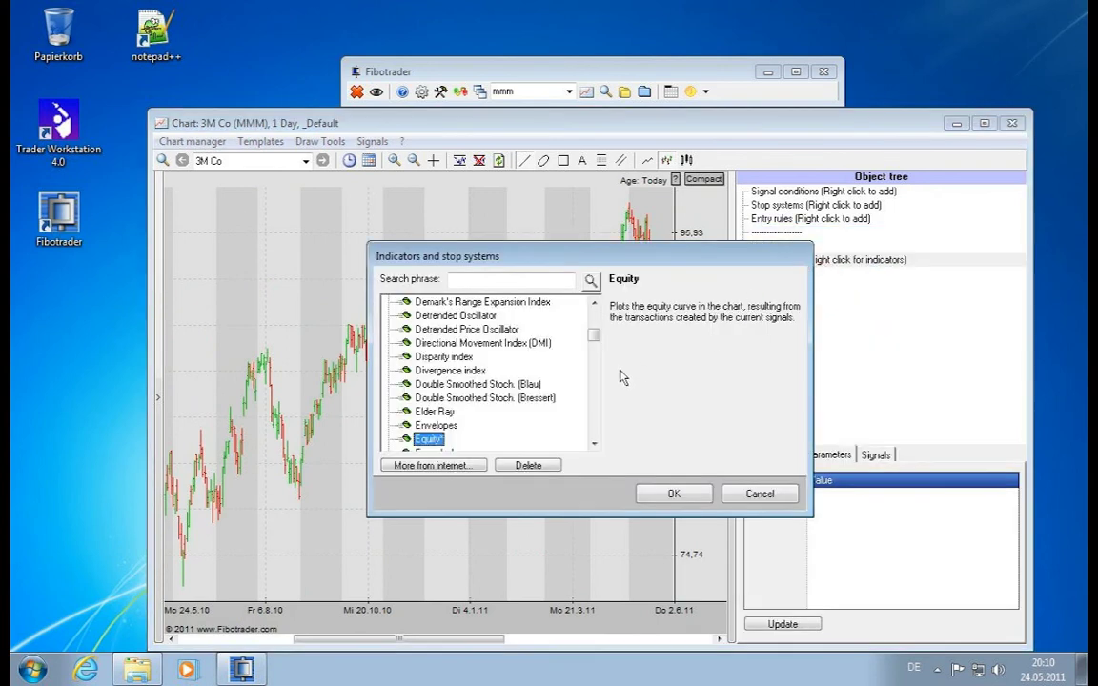
{"action": "left_click_drag", "start_coordinate": [593, 337], "coordinate": [598, 415]}
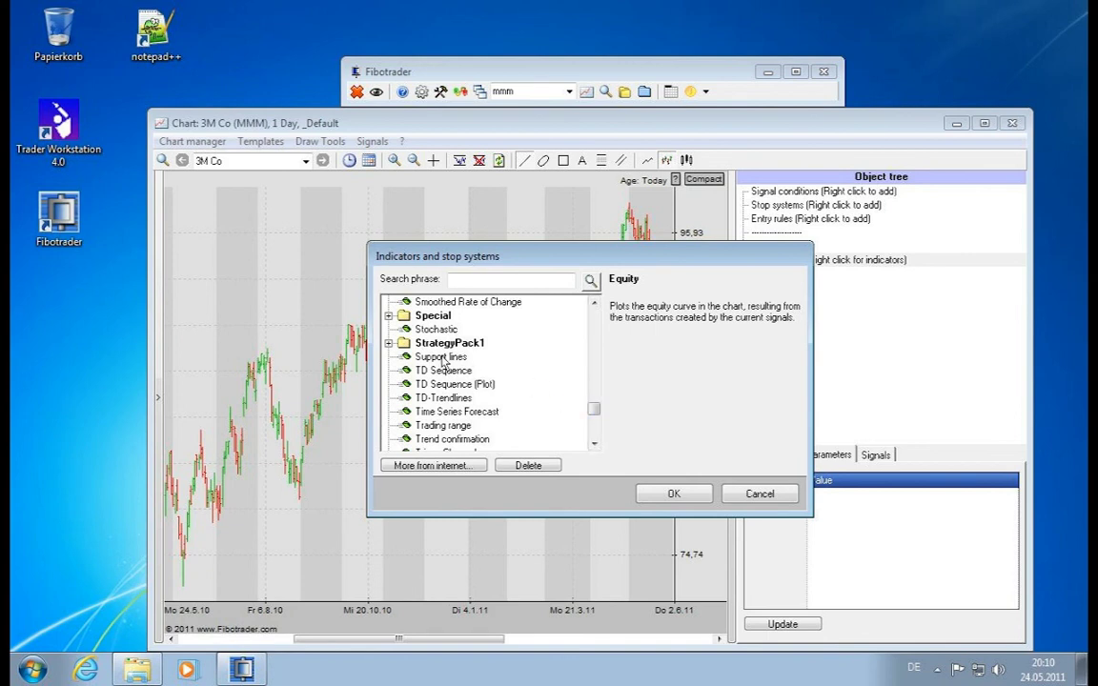
{"action": "double_click", "coordinate": [442, 358]}
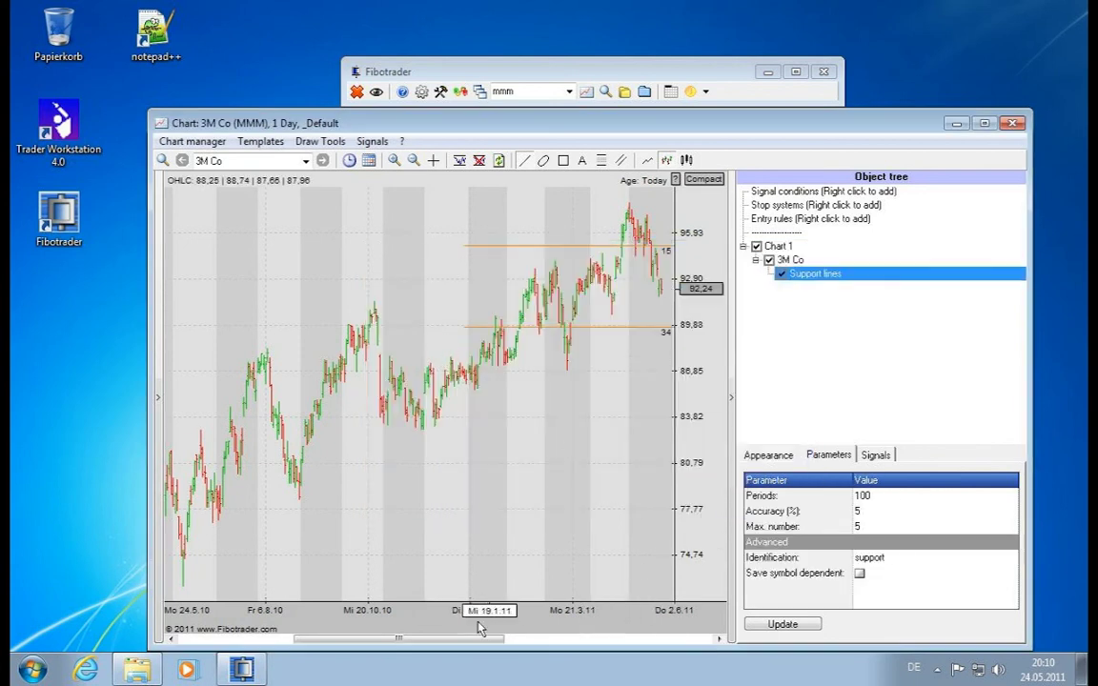
Step: Inspect the support lines on the chart and set their Accuracy to 2%
{"action": "left_click_drag", "start_coordinate": [457, 610], "coordinate": [379, 632]}
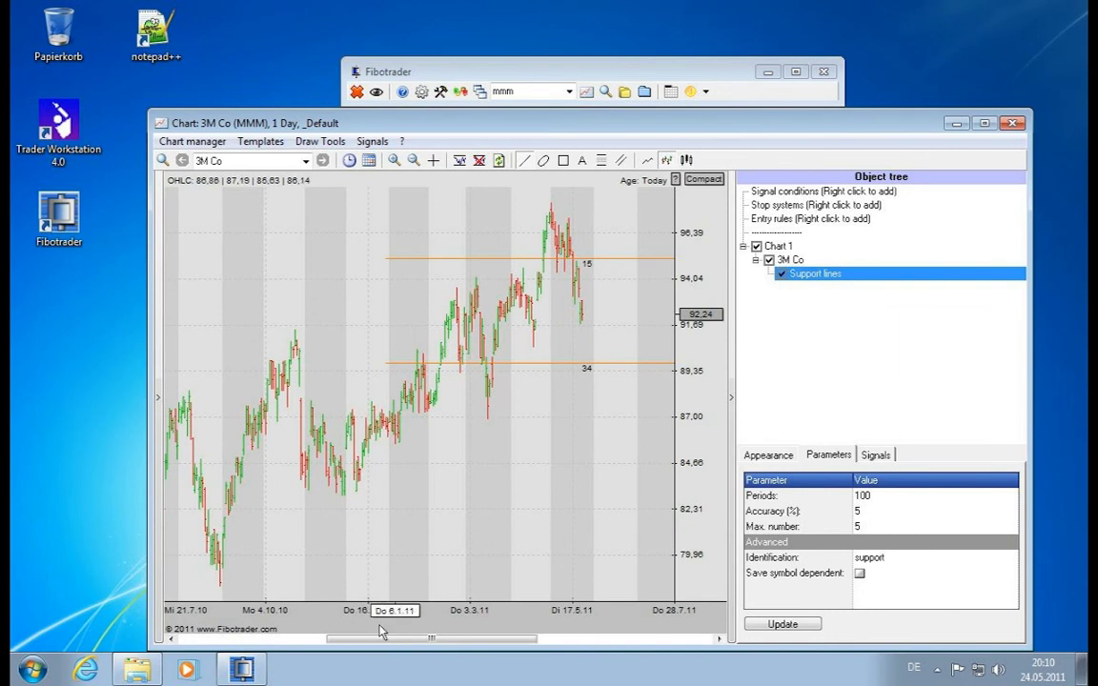
{"action": "left_click_drag", "start_coordinate": [265, 633], "coordinate": [232, 637]}
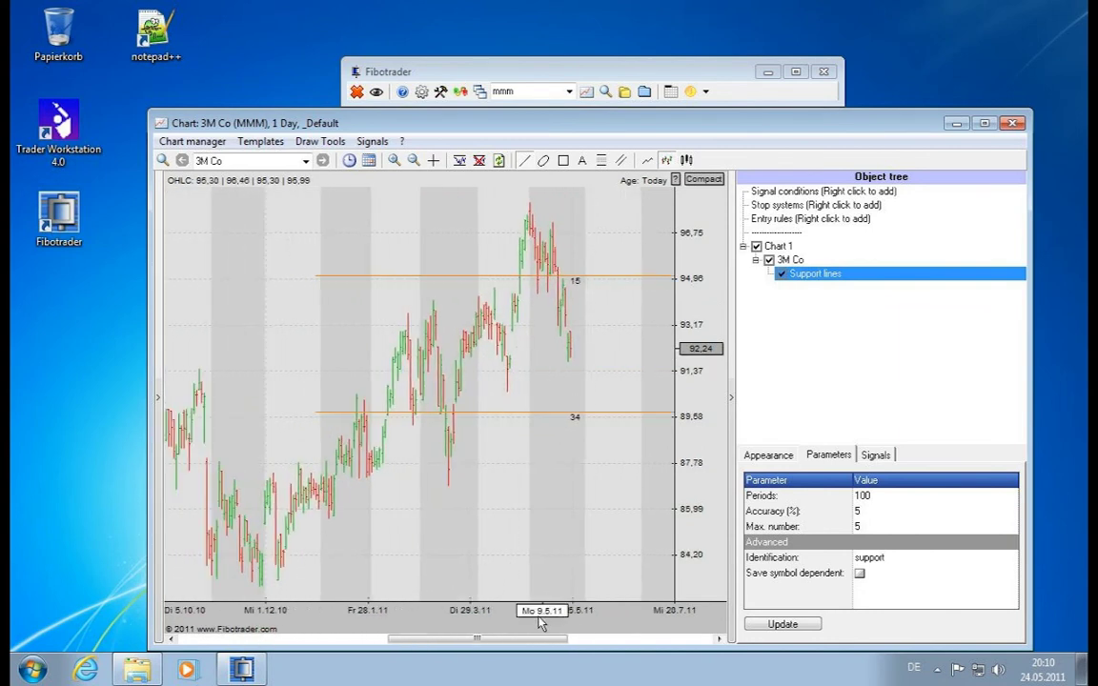
{"action": "left_click_drag", "start_coordinate": [520, 624], "coordinate": [472, 629]}
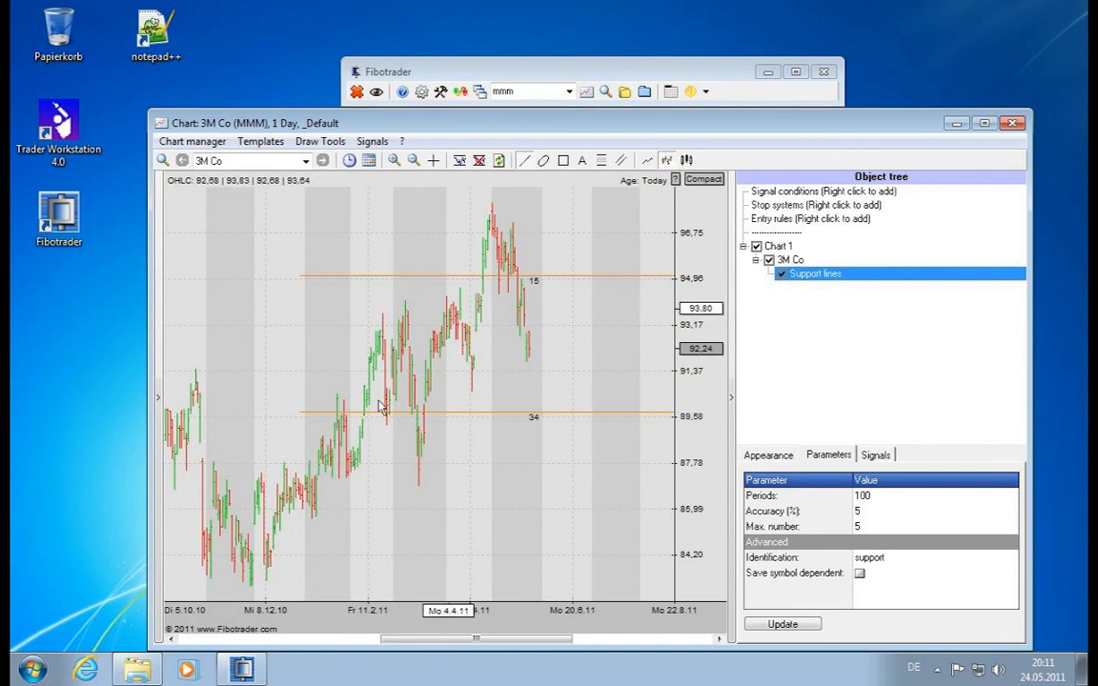
{"action": "left_click", "coordinate": [871, 512]}
{"action": "scroll", "coordinate": [871, 515], "scroll_direction": "down", "scroll_amount": 3}
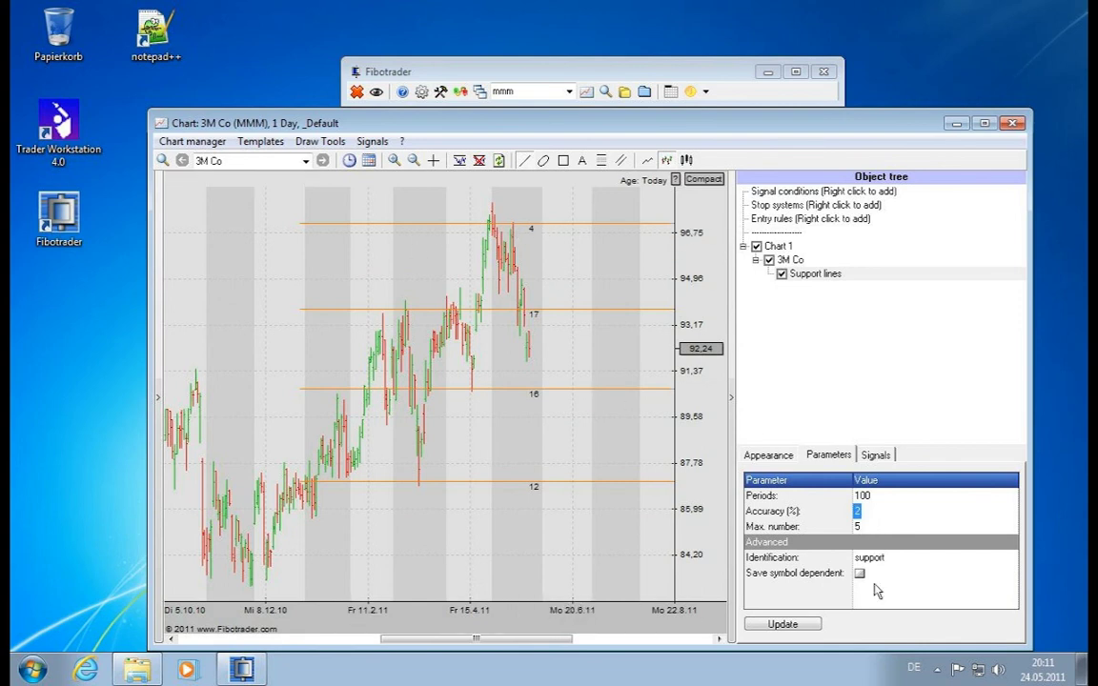
Step: Check the support lines over a longer period and delete the Support lines indicator from the 3M Co series
{"action": "mouse_move", "coordinate": [874, 530]}
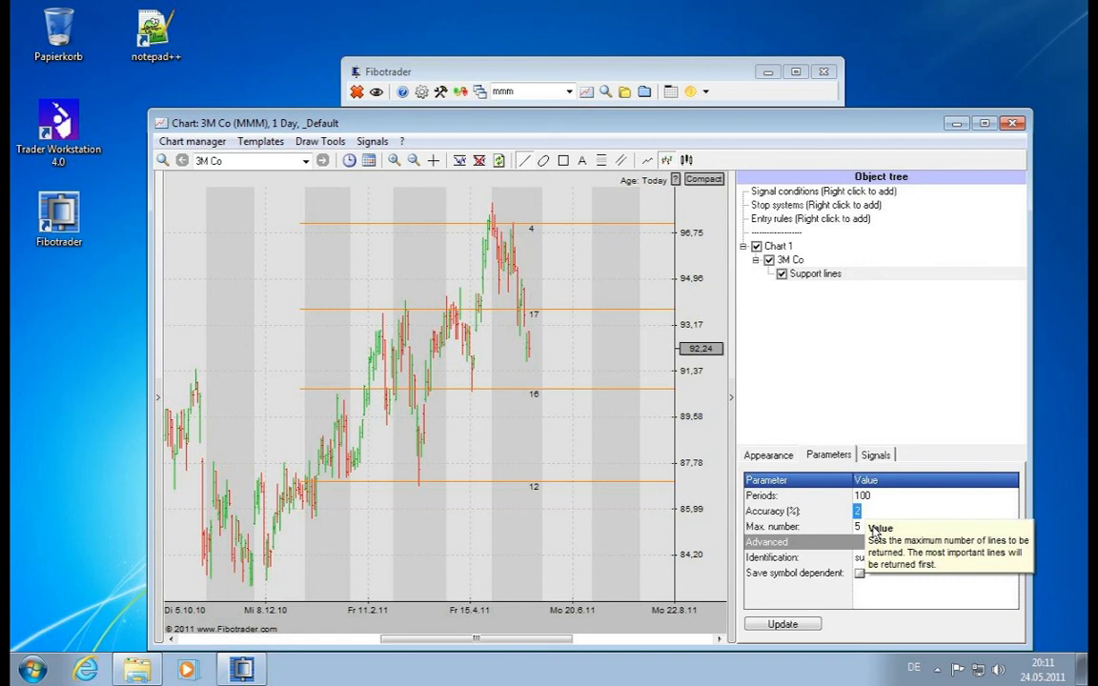
{"action": "left_click_drag", "start_coordinate": [328, 612], "coordinate": [588, 635]}
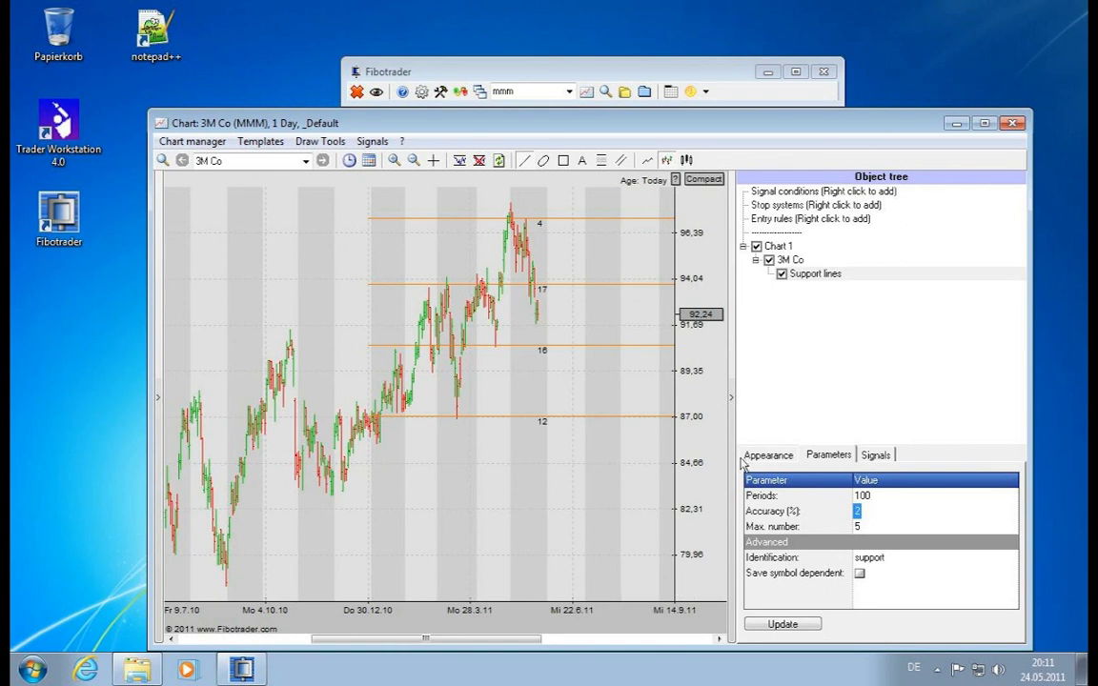
{"action": "left_click", "coordinate": [806, 276]}
{"action": "right_click", "coordinate": [783, 274]}
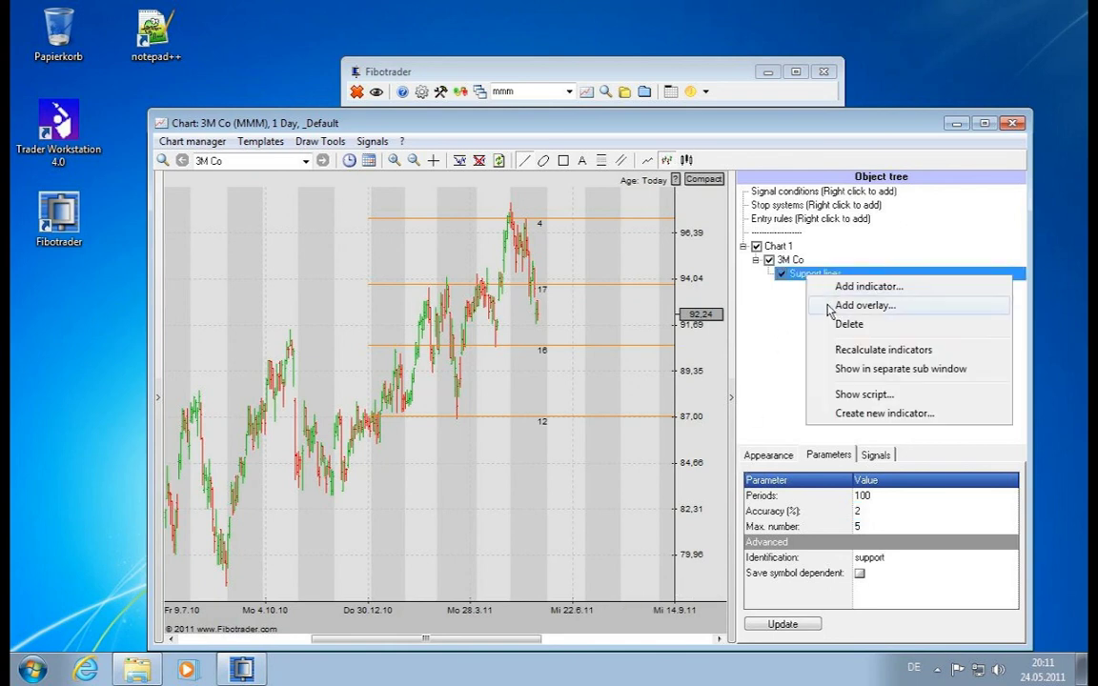
{"action": "left_click", "coordinate": [791, 319]}
Step: Add the X-CrossOver indicator to the 3M Co series
{"action": "right_click", "coordinate": [811, 262]}
{"action": "left_click", "coordinate": [825, 278]}
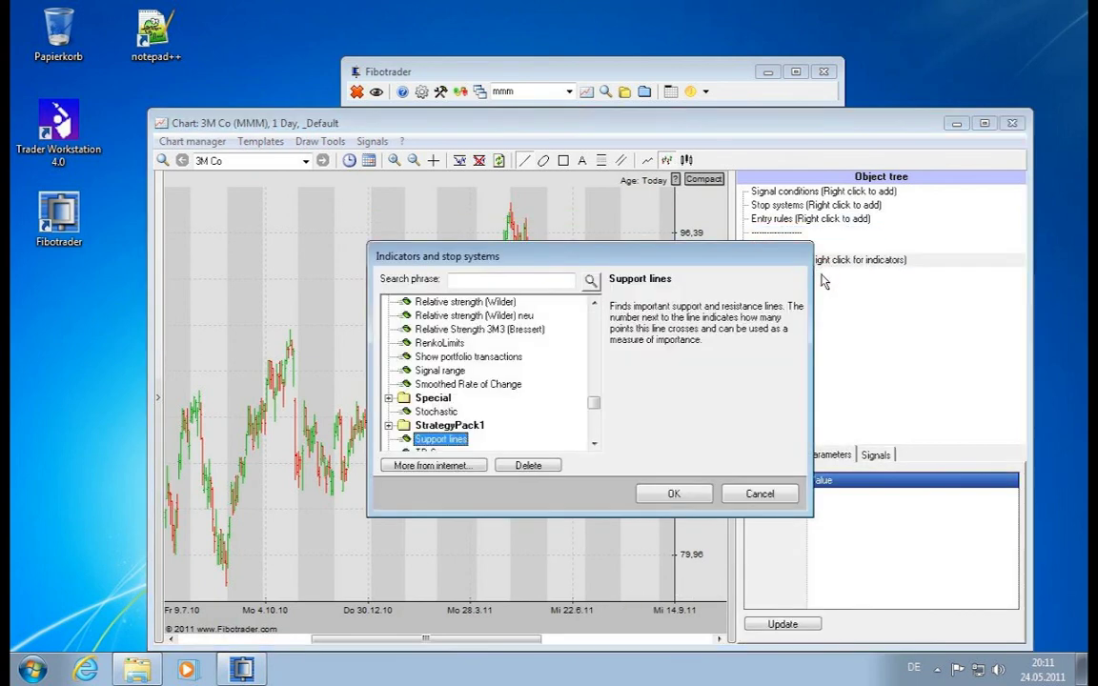
{"action": "left_click", "coordinate": [593, 444]}
{"action": "left_click", "coordinate": [593, 444]}
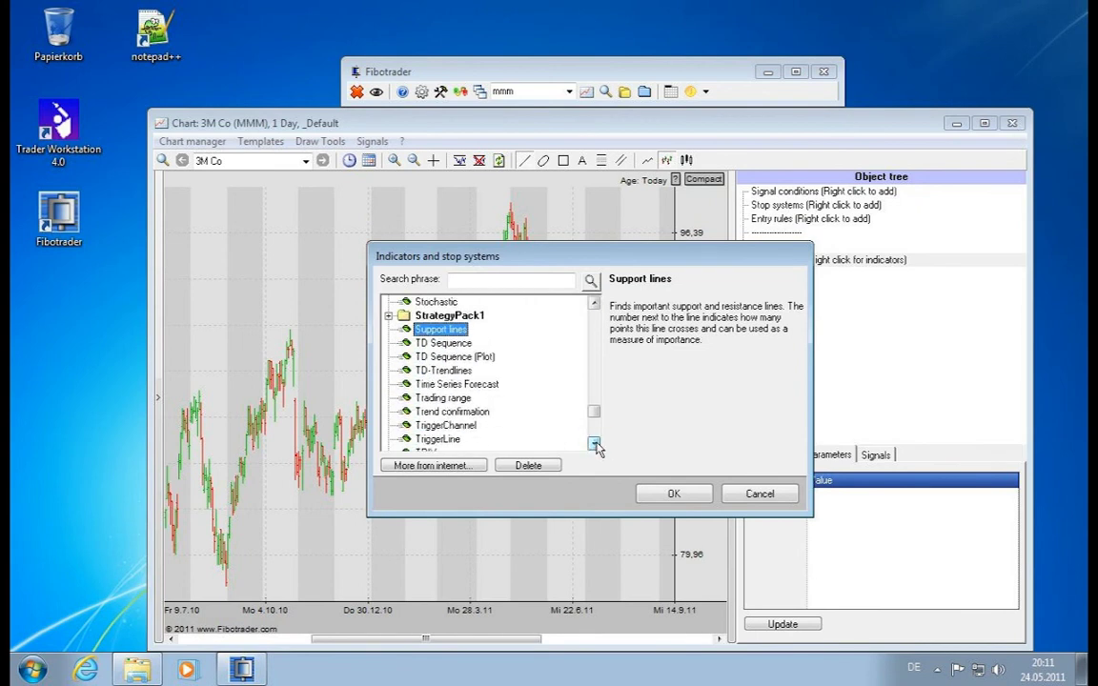
{"action": "left_click", "coordinate": [594, 444]}
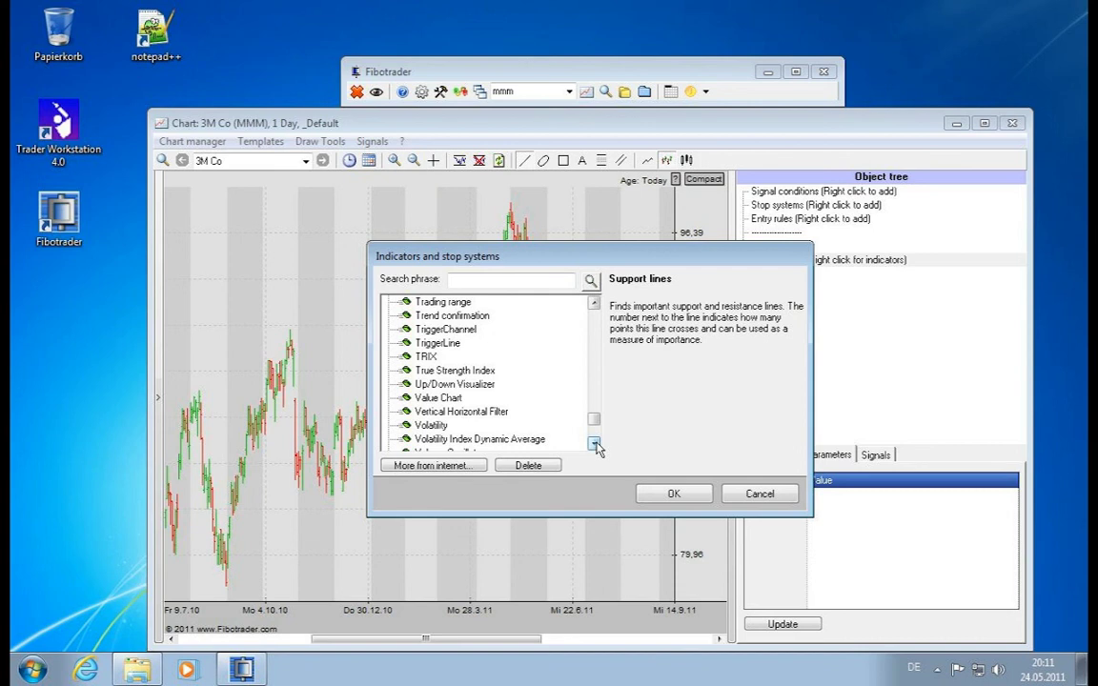
{"action": "left_click", "coordinate": [593, 444]}
{"action": "left_click", "coordinate": [593, 444]}
{"action": "left_click", "coordinate": [593, 444]}
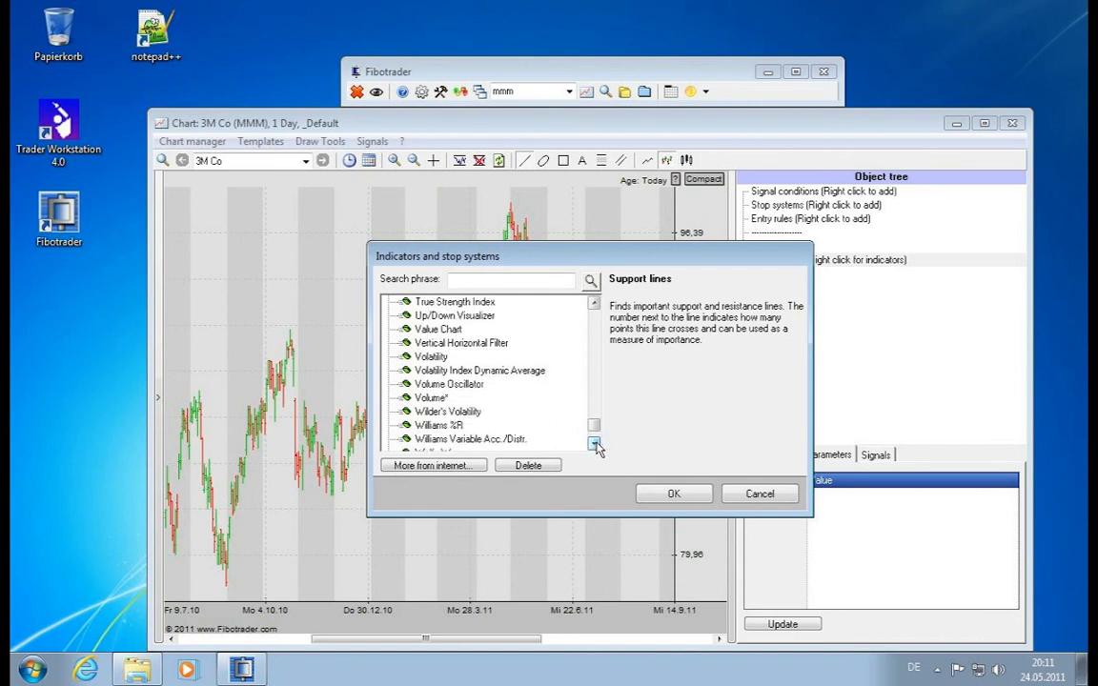
{"action": "left_click", "coordinate": [594, 444]}
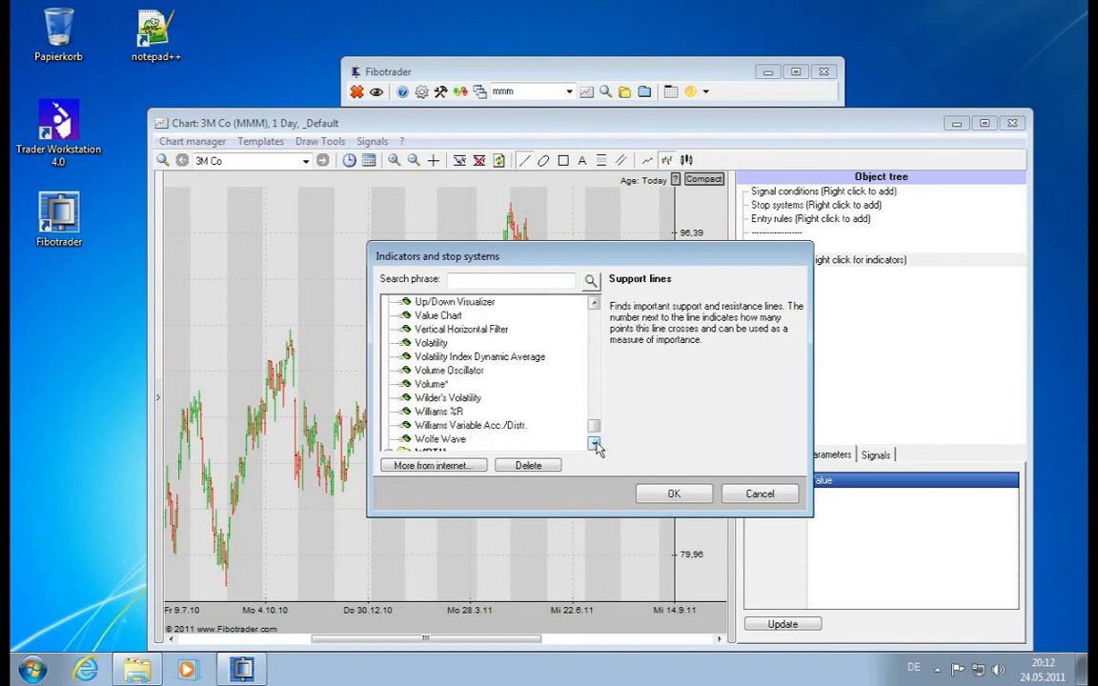
{"action": "left_click", "coordinate": [593, 444]}
{"action": "left_click", "coordinate": [593, 444]}
{"action": "left_click", "coordinate": [593, 444]}
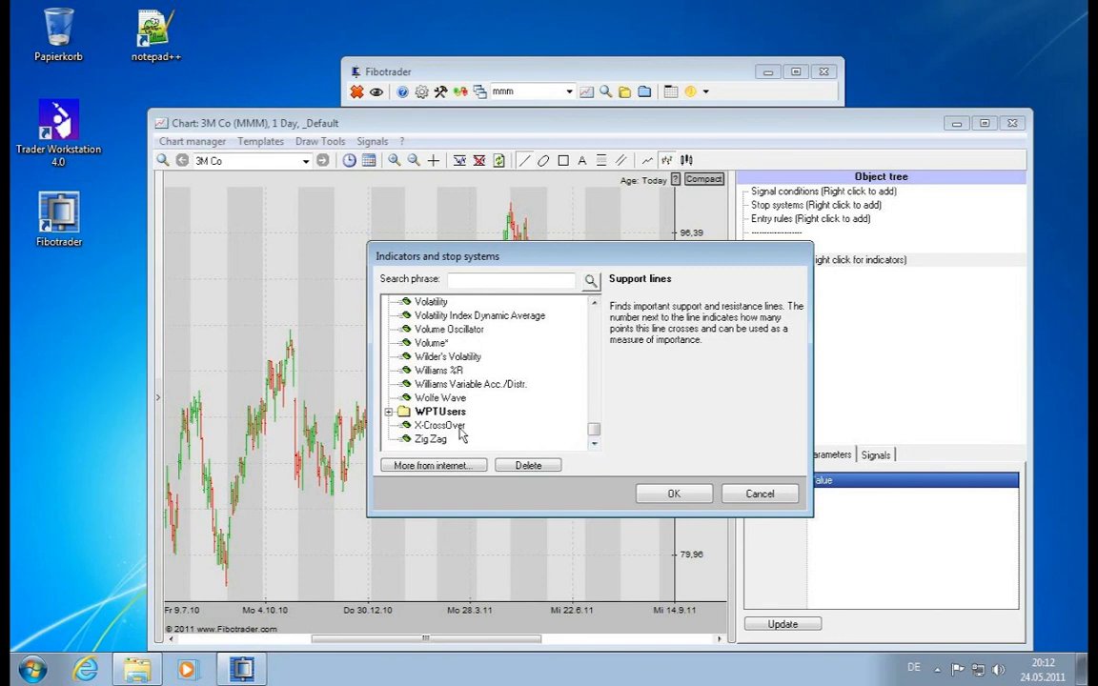
{"action": "left_click", "coordinate": [443, 426]}
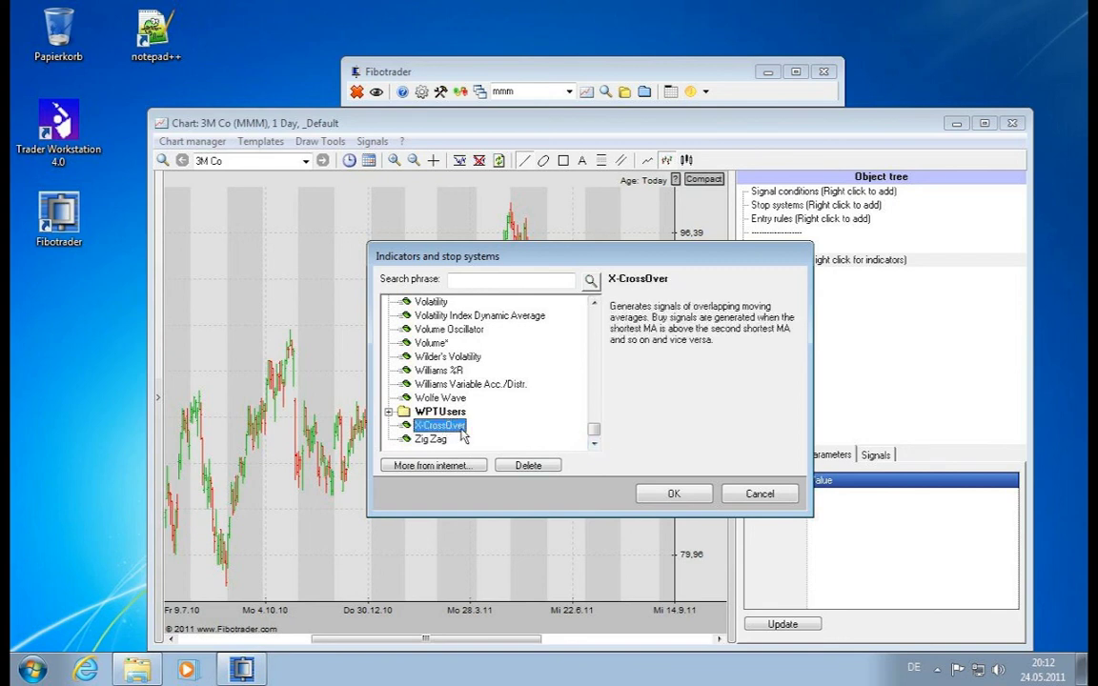
{"action": "double_click", "coordinate": [447, 431]}
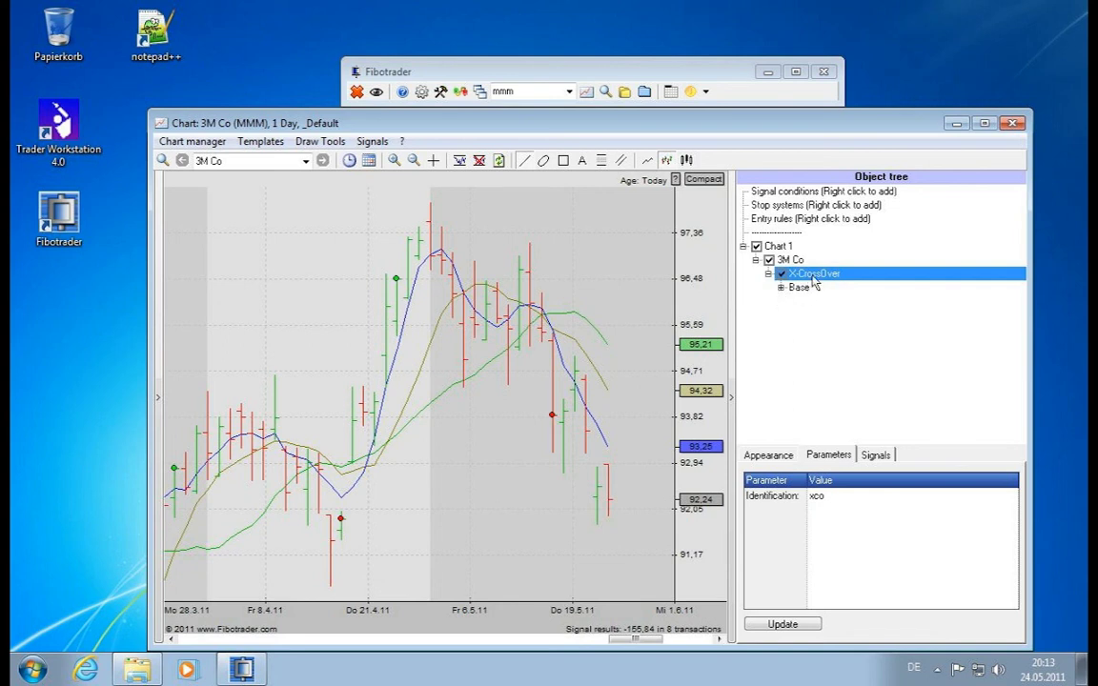
Step: Expand the Base of X-CrossOver and check the parameters of each of its three moving averages
{"action": "left_click", "coordinate": [780, 288]}
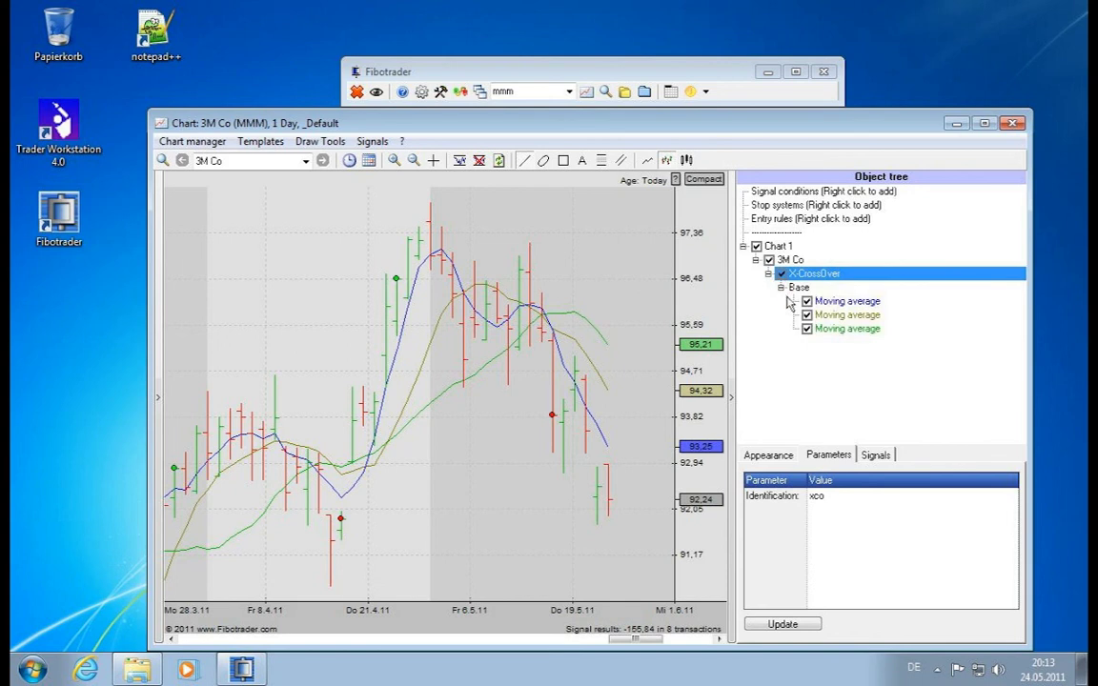
{"action": "left_click", "coordinate": [840, 302]}
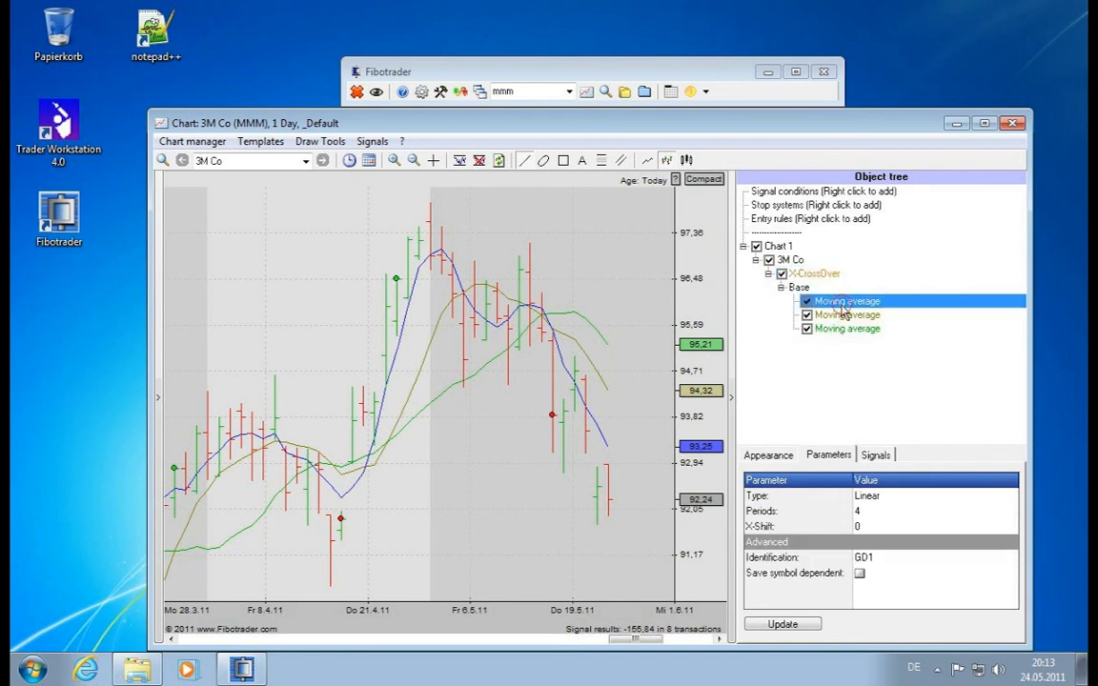
{"action": "left_click", "coordinate": [844, 315]}
{"action": "left_click", "coordinate": [843, 330]}
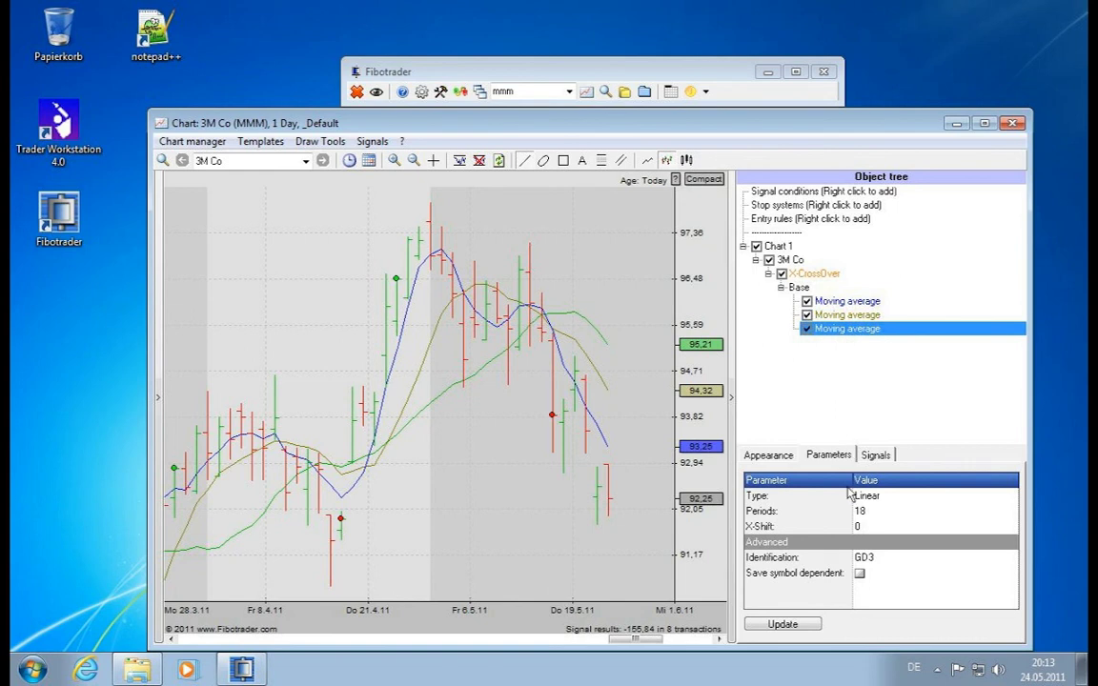
Step: Try 30 and 20 as the Periods of the third moving average in X-CrossOver
{"action": "left_click", "coordinate": [873, 512]}
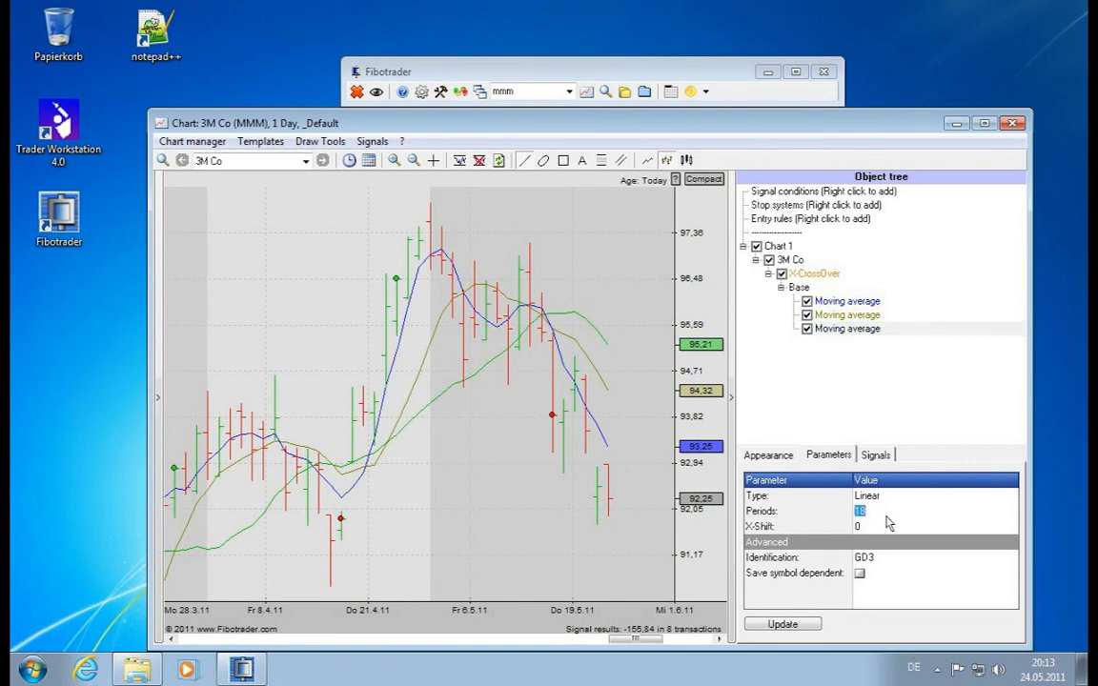
{"action": "key", "text": "Return"}
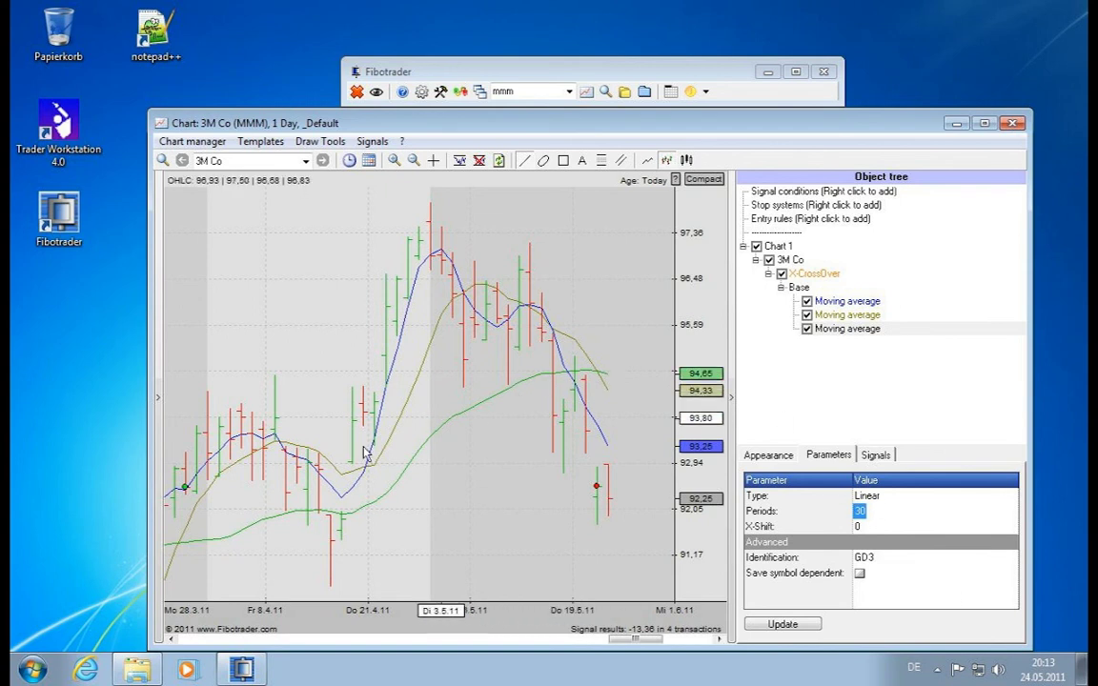
{"action": "left_click", "coordinate": [875, 512]}
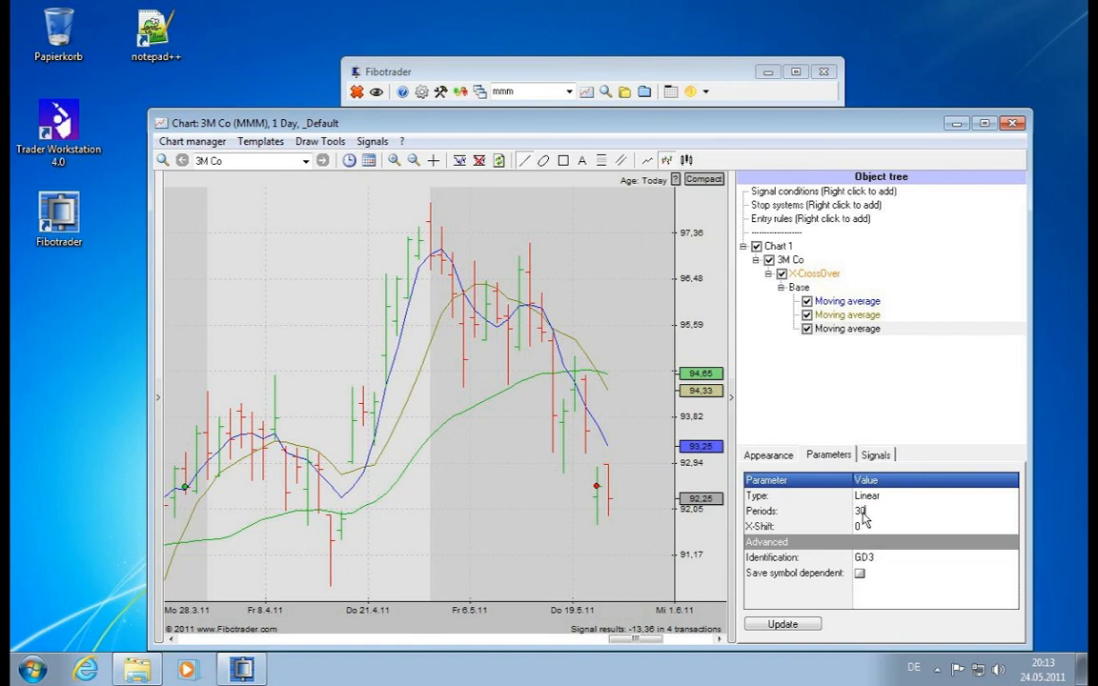
{"action": "left_click_drag", "start_coordinate": [870, 516], "coordinate": [828, 518]}
{"action": "type", "text": "20"}
{"action": "key", "text": "Return"}
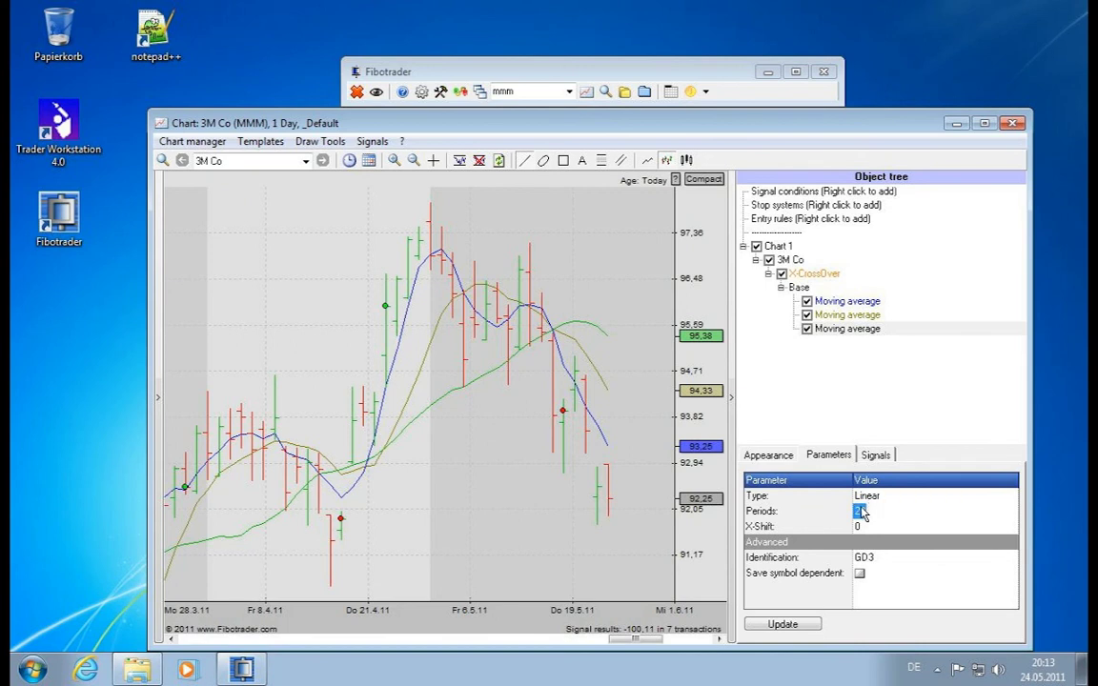
Step: Delete the third moving average from the Base of X-CrossOver and update the indicator
{"action": "right_click", "coordinate": [836, 332]}
{"action": "left_click", "coordinate": [871, 378]}
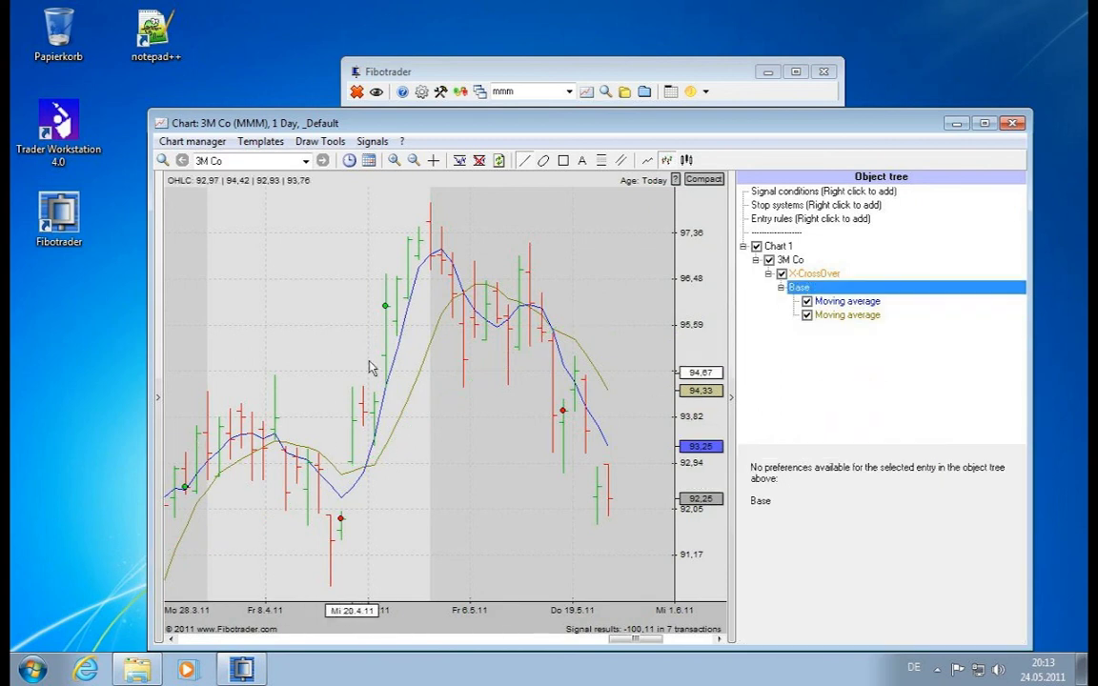
{"action": "left_click", "coordinate": [813, 274]}
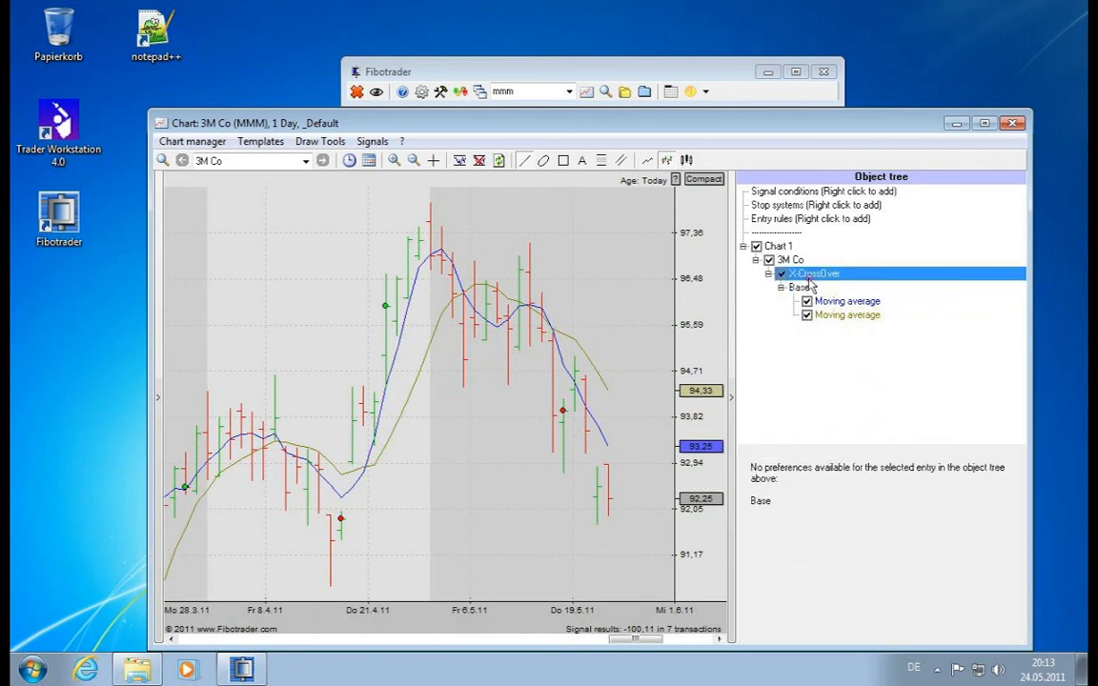
{"action": "left_click", "coordinate": [797, 626]}
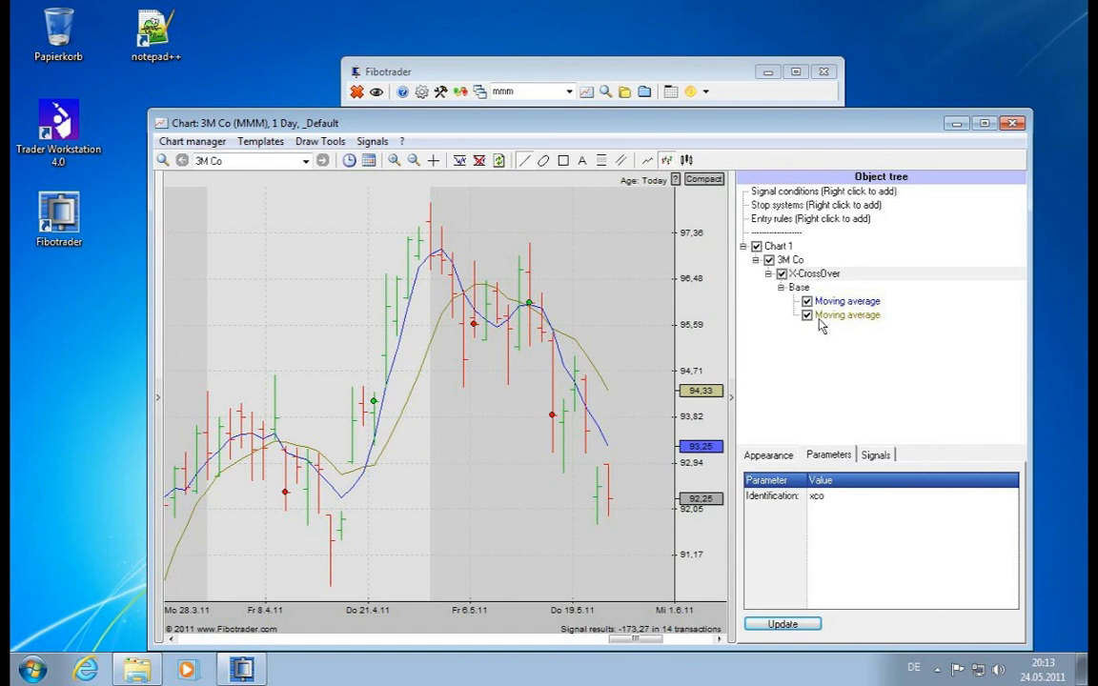
Step: Add a new Moving average indicator to the Base of X-CrossOver
{"action": "left_click", "coordinate": [798, 289]}
{"action": "right_click", "coordinate": [796, 293]}
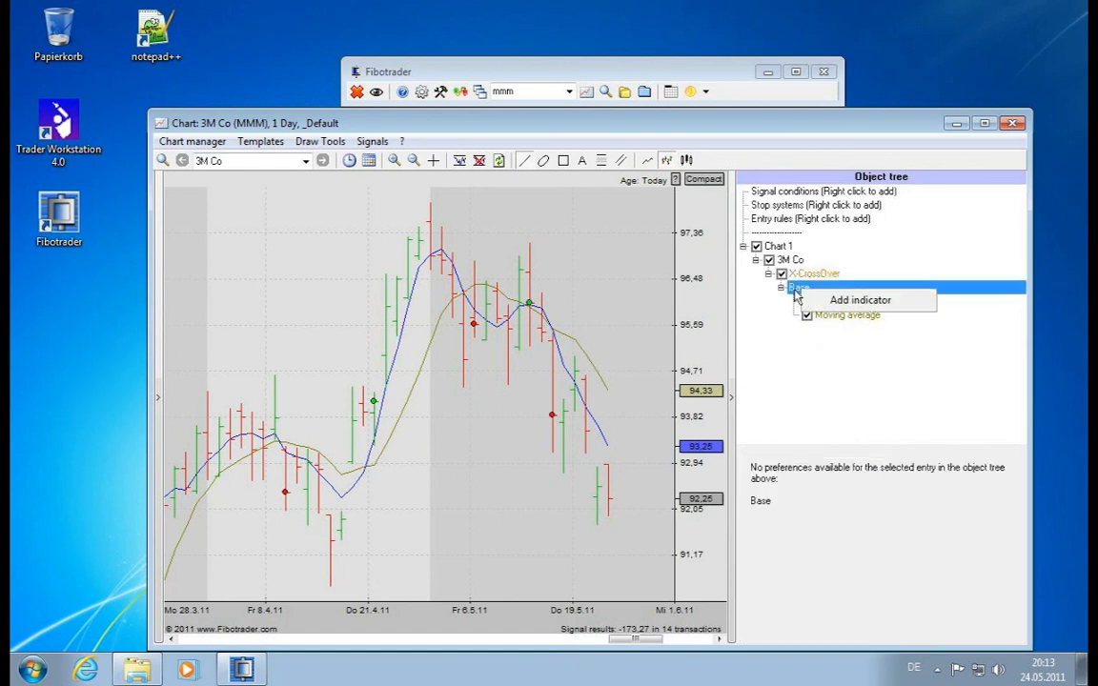
{"action": "left_click", "coordinate": [806, 298]}
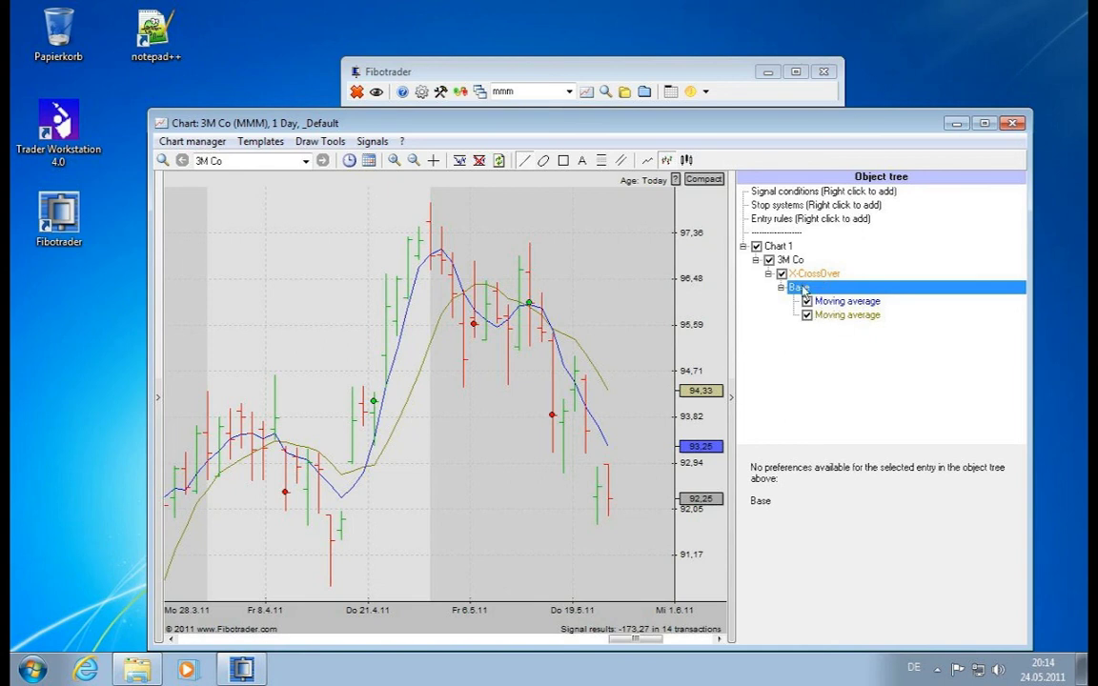
{"action": "right_click", "coordinate": [802, 291]}
{"action": "left_click", "coordinate": [825, 303]}
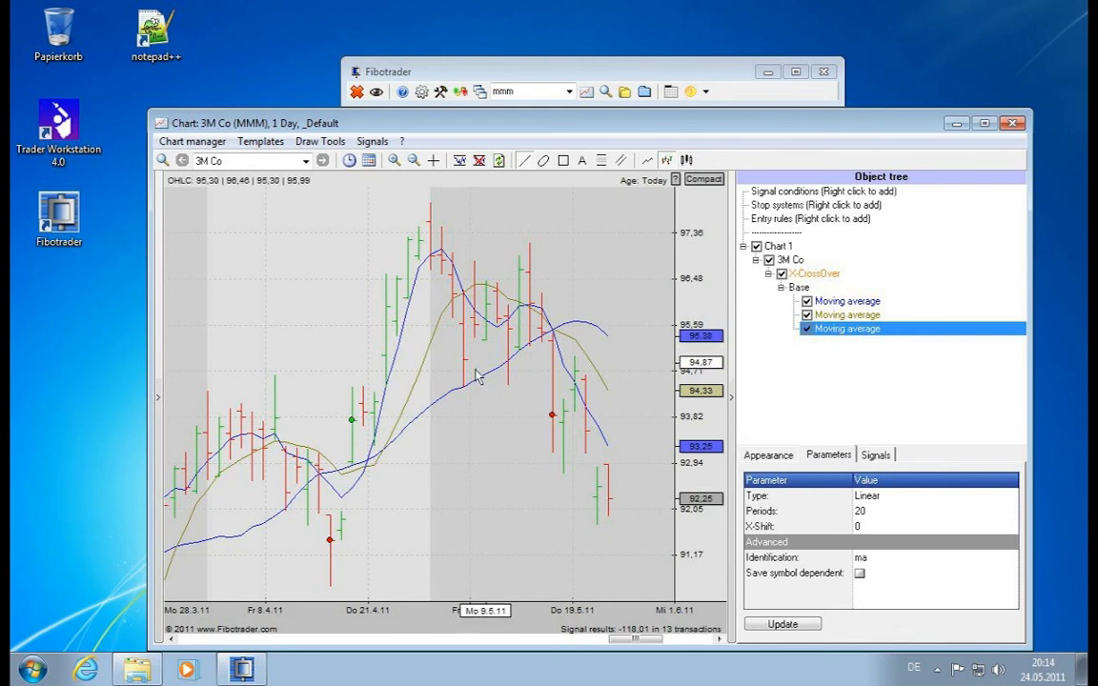
Step: Add a fourth moving average to the Base of X-CrossOver and set its Periods to 50
{"action": "right_click", "coordinate": [804, 288]}
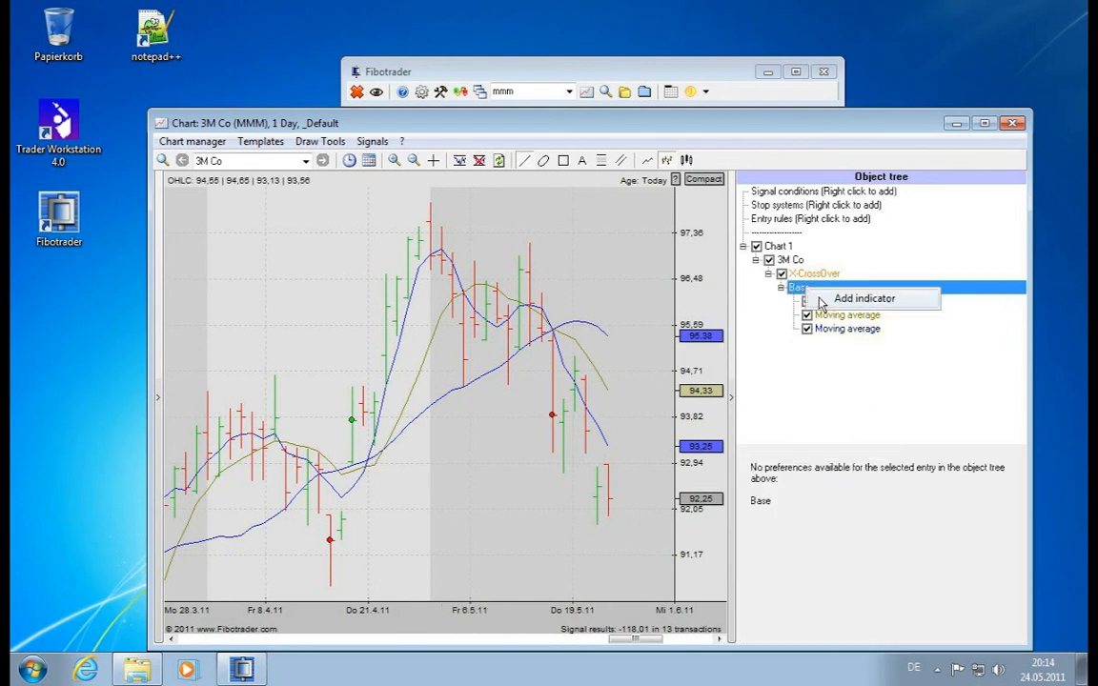
{"action": "left_click", "coordinate": [841, 297]}
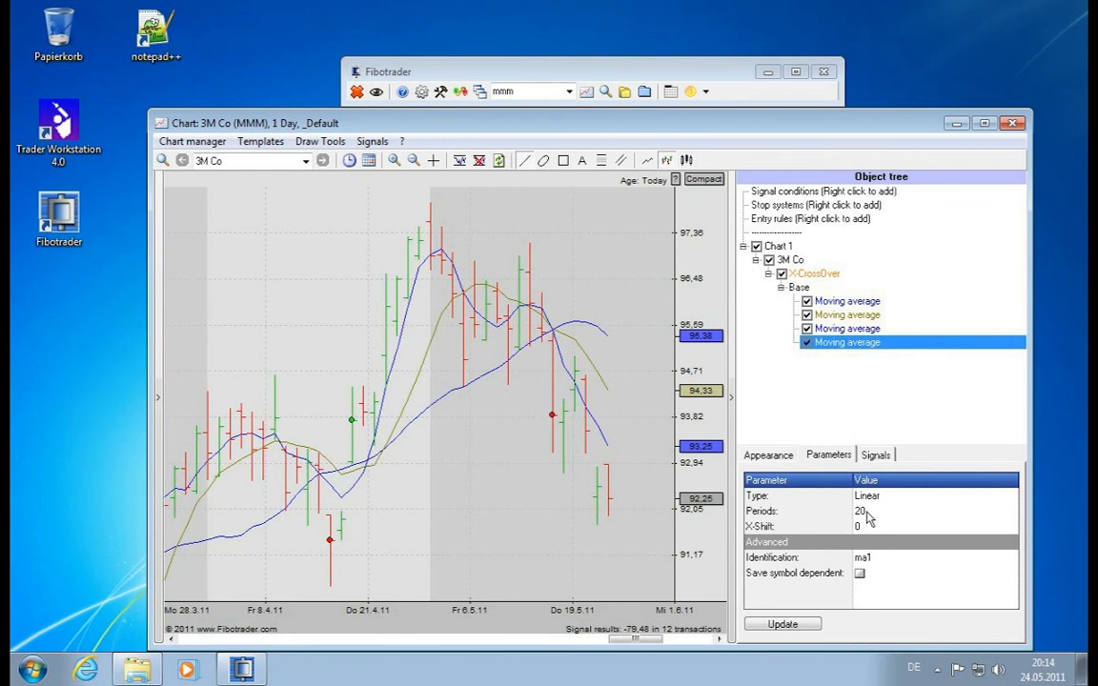
{"action": "double_click", "coordinate": [862, 512]}
{"action": "type", "text": "50"}
{"action": "key", "text": "Return"}
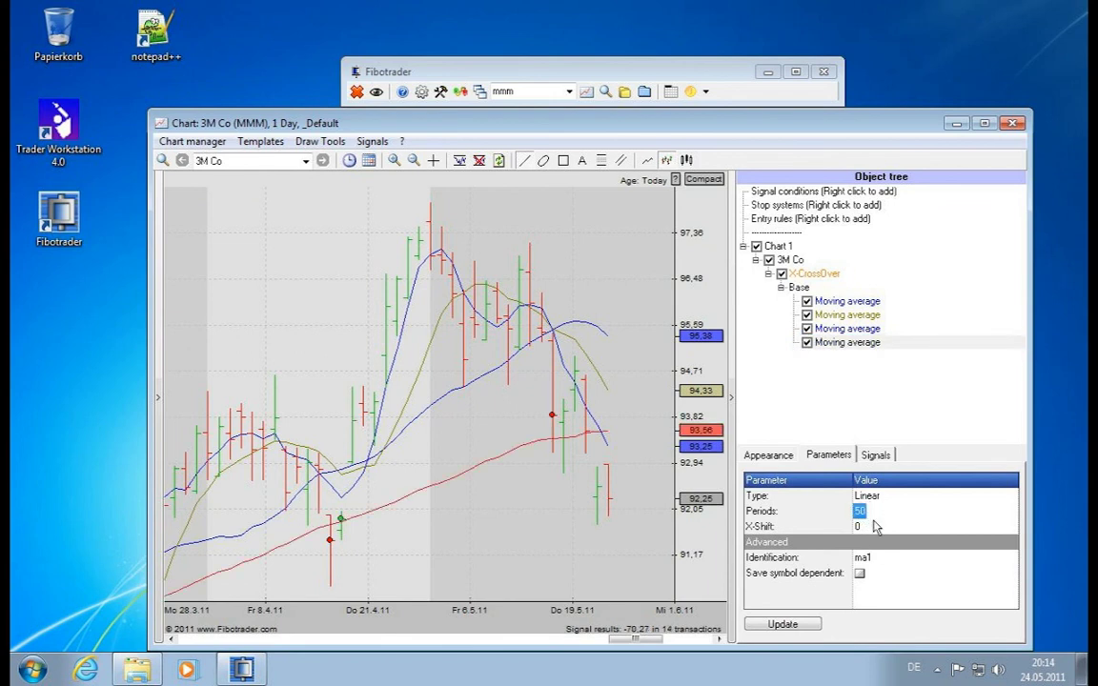
Step: Switch off the buy and sell signals of the two added moving averages and check the signal settings of the other two
{"action": "left_click", "coordinate": [841, 329]}
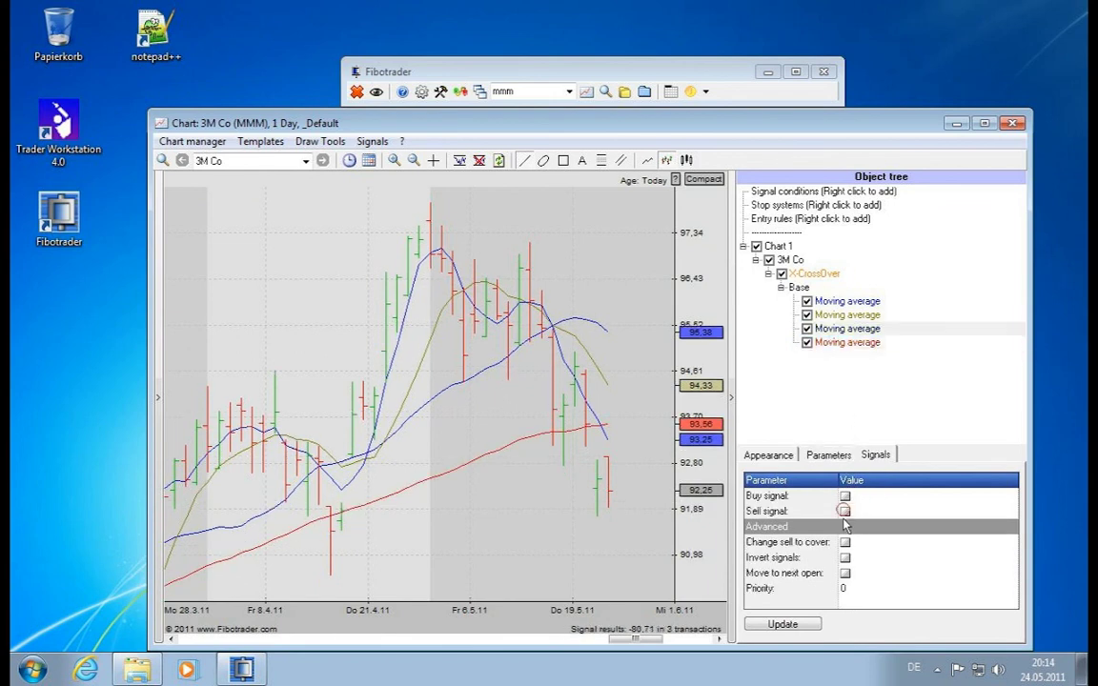
{"action": "left_click", "coordinate": [841, 316]}
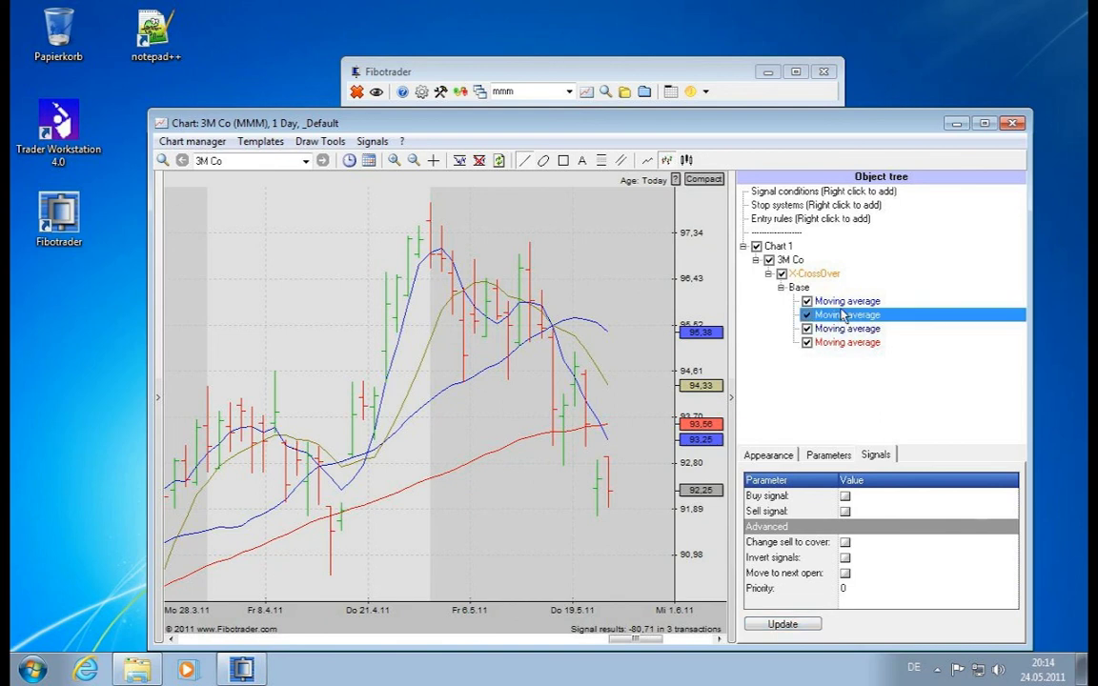
{"action": "left_click", "coordinate": [843, 301]}
{"action": "left_click", "coordinate": [838, 343]}
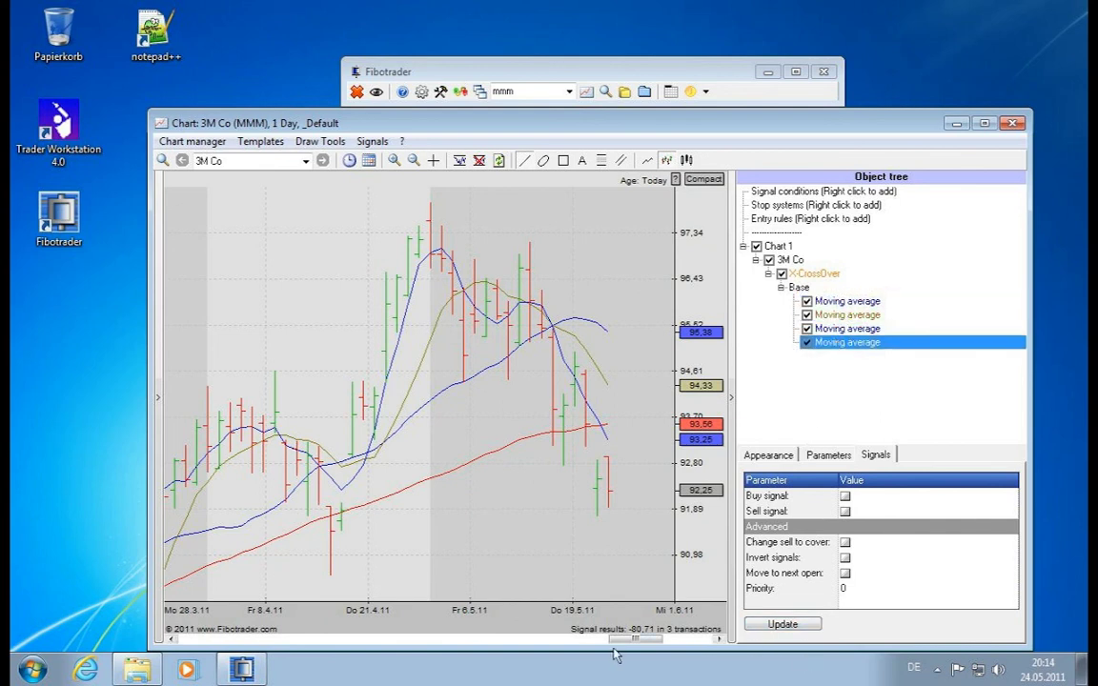
Step: Examine the X-CrossOver buy and sell signals on the chart back to October 2010 and return to the latest prices
{"action": "left_click_drag", "start_coordinate": [635, 639], "coordinate": [562, 646]}
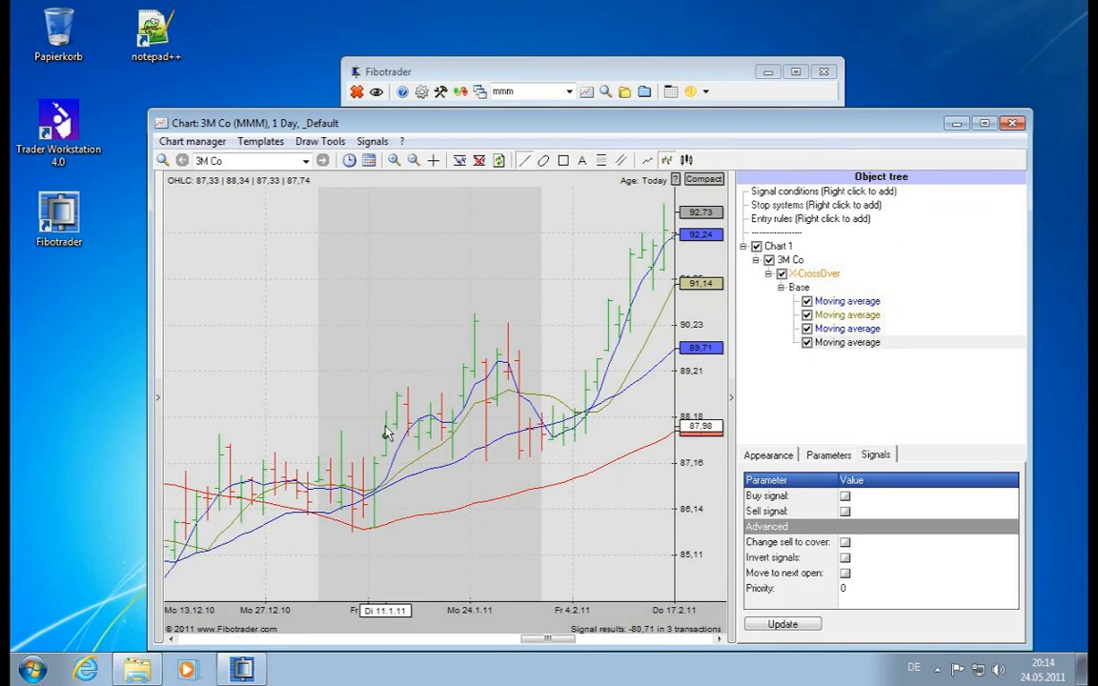
{"action": "mouse_move", "coordinate": [387, 443]}
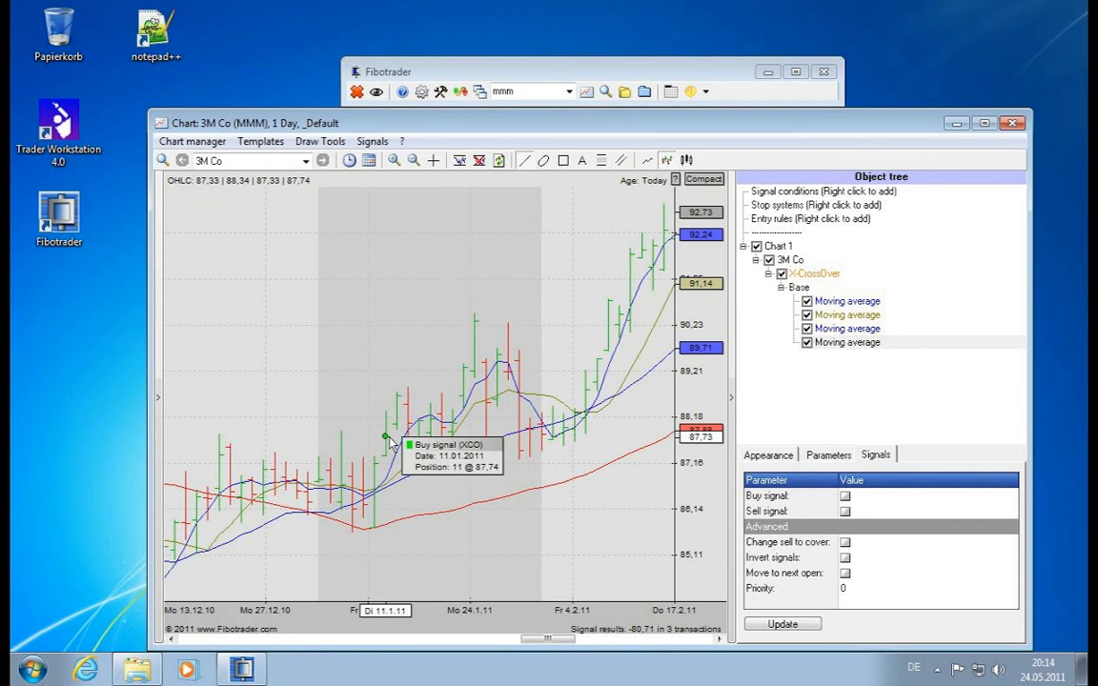
{"action": "left_click", "coordinate": [505, 641]}
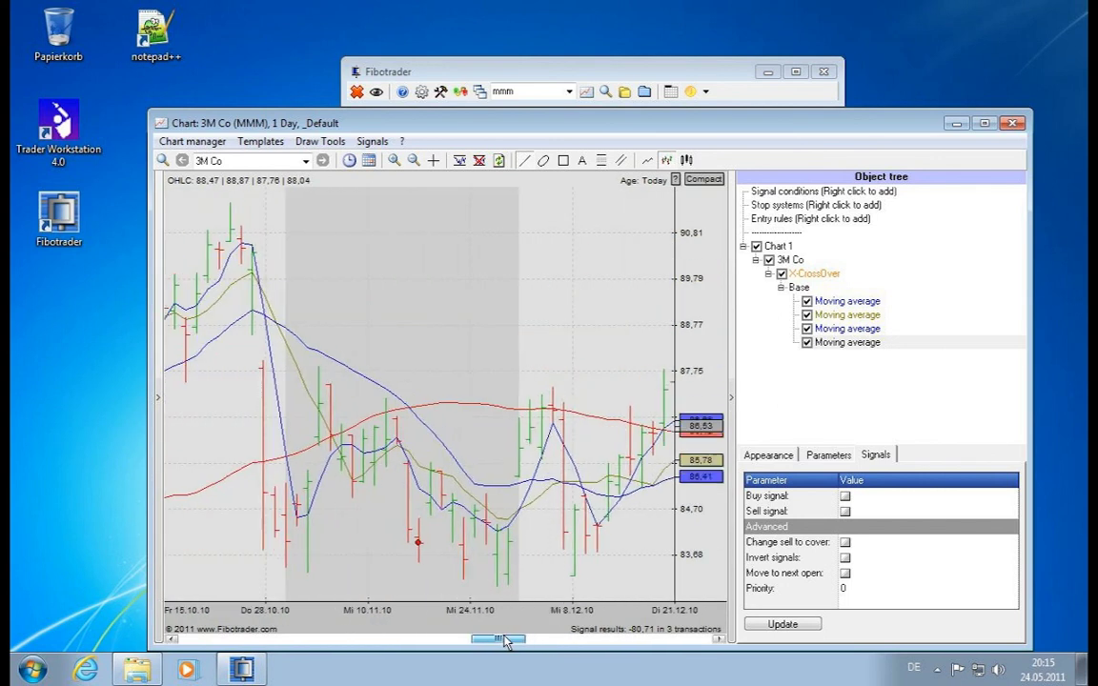
{"action": "left_click_drag", "start_coordinate": [506, 642], "coordinate": [502, 641]}
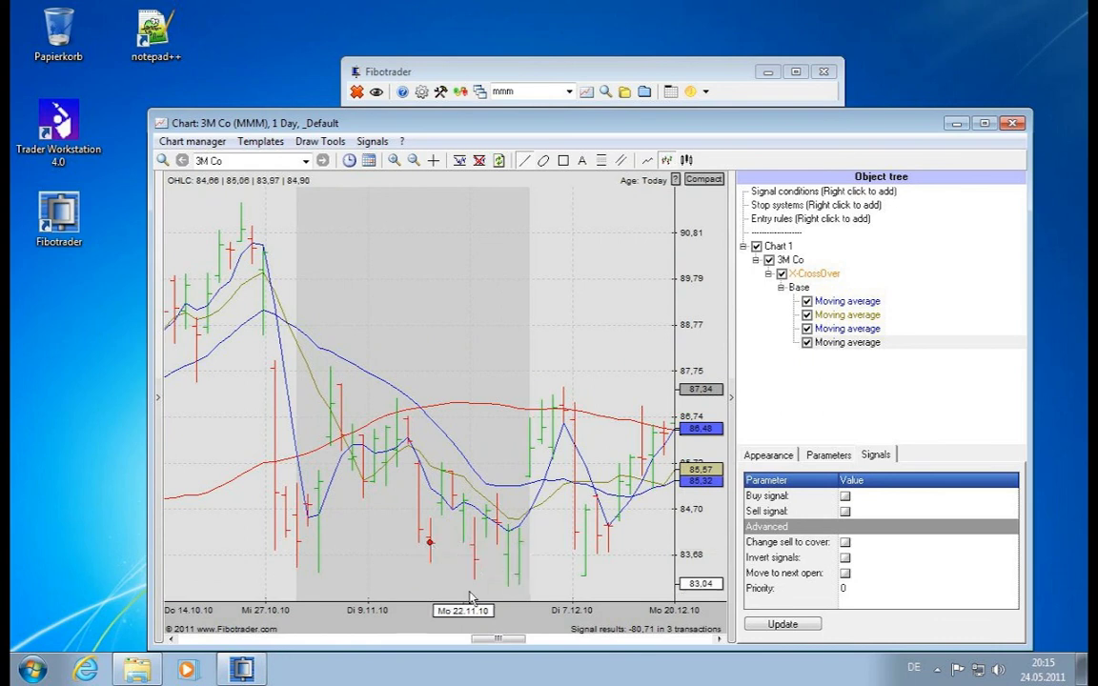
{"action": "left_click_drag", "start_coordinate": [499, 640], "coordinate": [636, 671]}
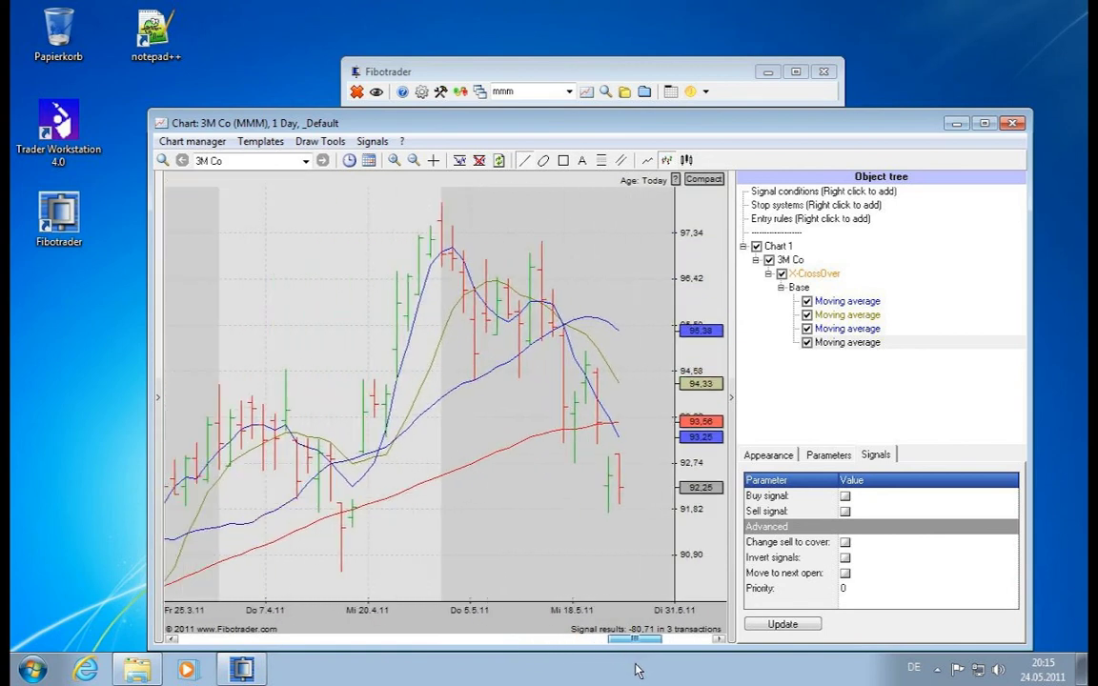
Step: Delete the X-CrossOver indicator together with its moving averages from the 3M Co chart
{"action": "left_click", "coordinate": [800, 273]}
{"action": "right_click", "coordinate": [791, 273]}
{"action": "left_click", "coordinate": [840, 321]}
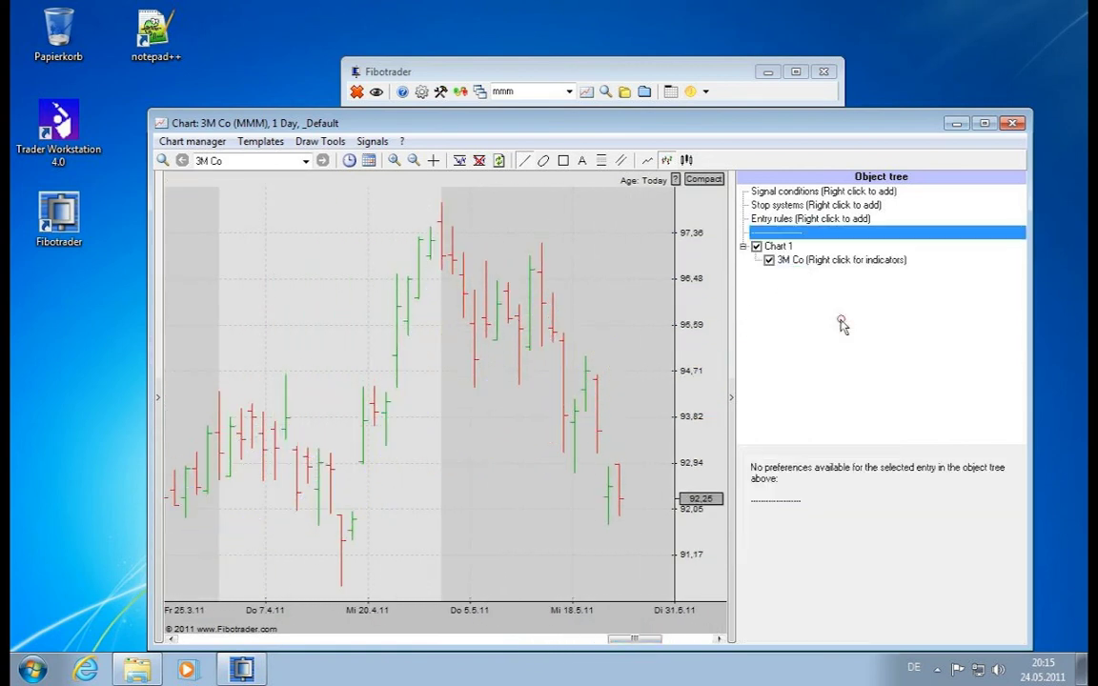
Step: Browse the WPTUsers indicators available for 3M Co, read the descriptions of Relative strength Classic and Trend Continuation Factor (TCF), and close the list without adding any
{"action": "left_click", "coordinate": [805, 261]}
{"action": "right_click", "coordinate": [805, 261]}
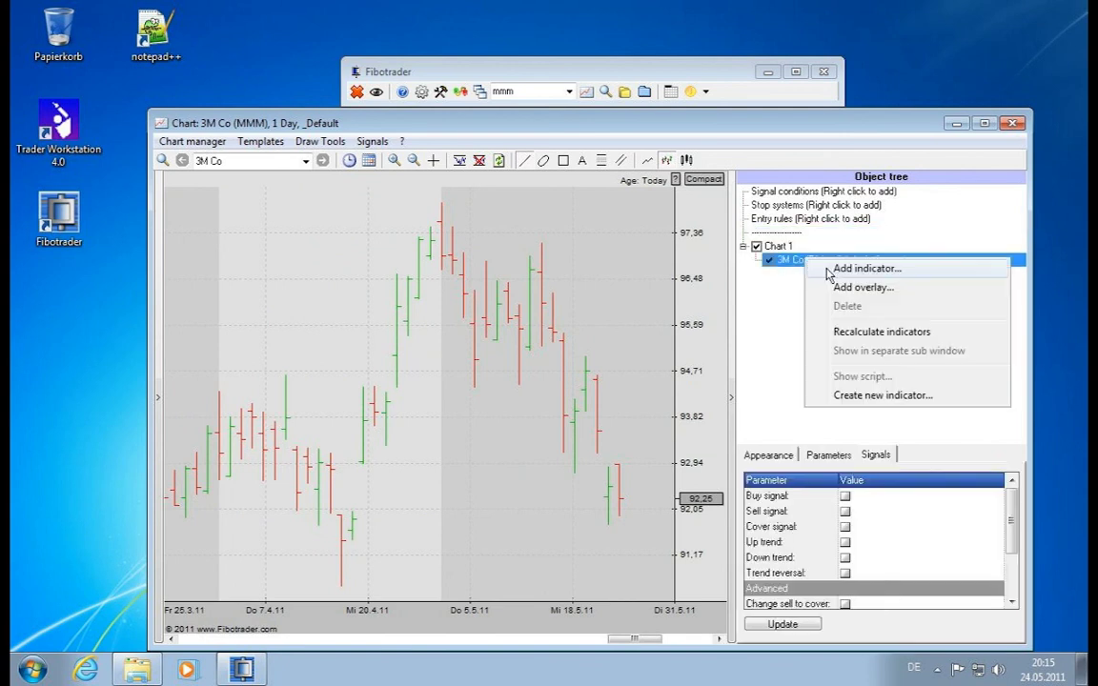
{"action": "left_click", "coordinate": [819, 272]}
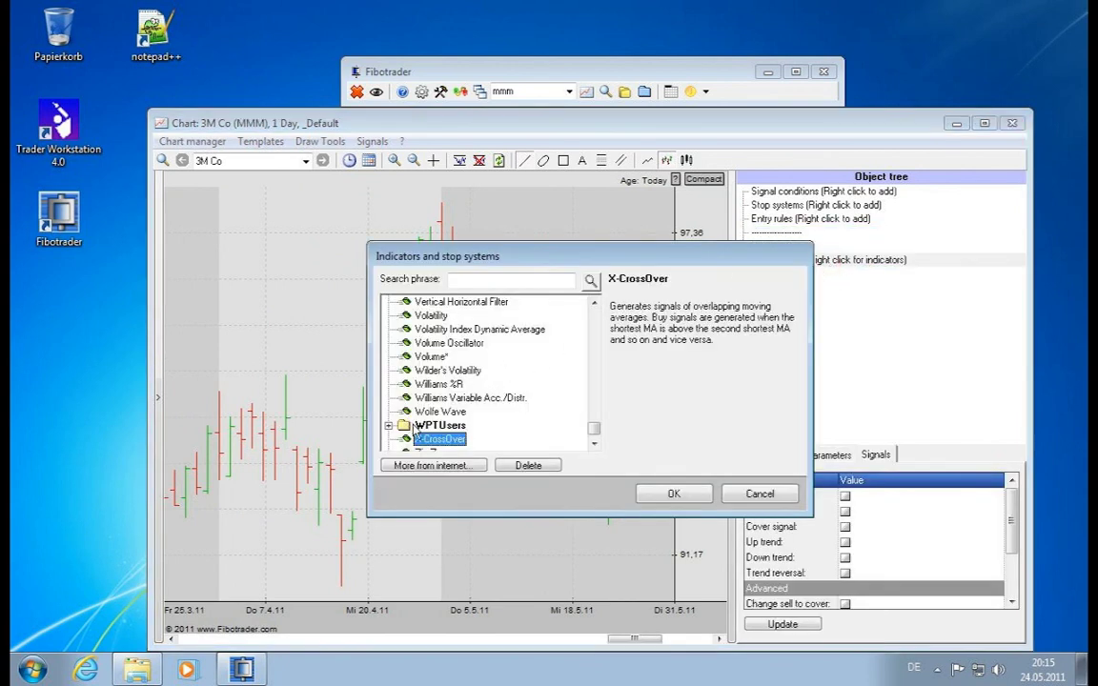
{"action": "key", "text": "Up"}
{"action": "scroll", "coordinate": [410, 420], "scroll_direction": "down", "scroll_amount": 1}
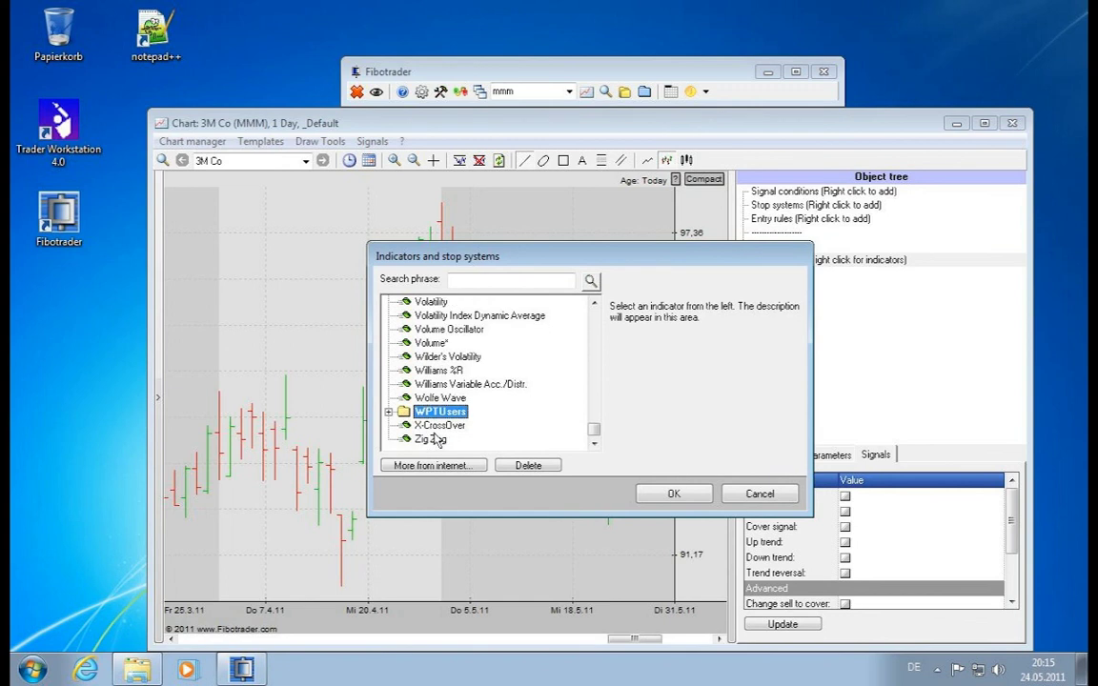
{"action": "left_click", "coordinate": [388, 412]}
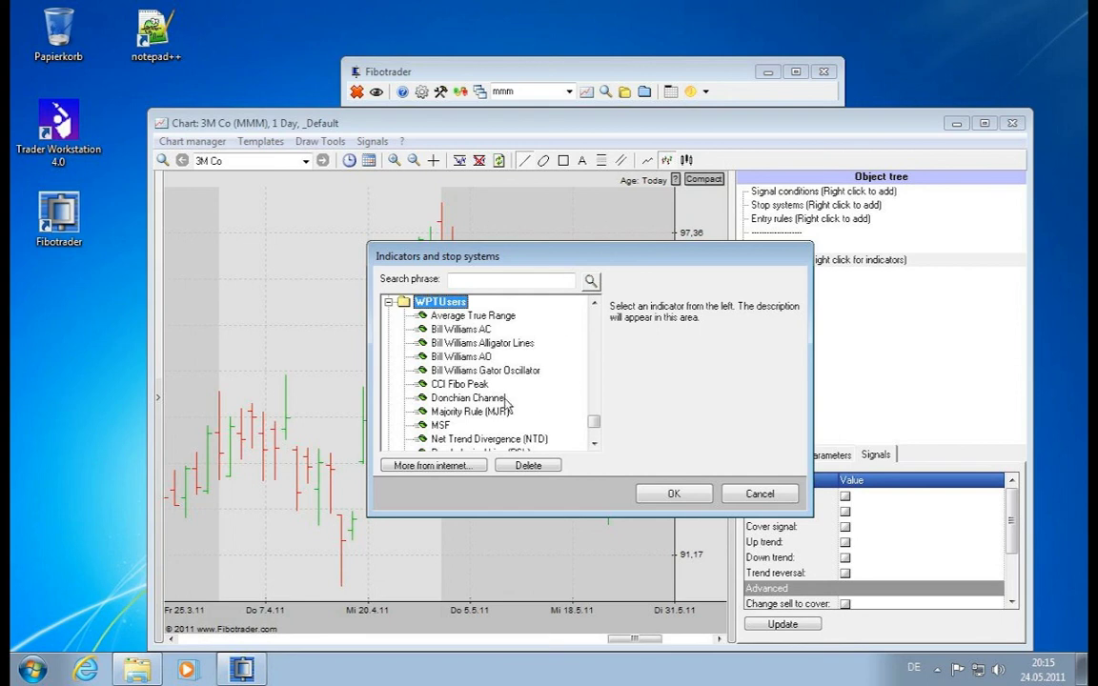
{"action": "scroll", "coordinate": [505, 408], "scroll_direction": "down", "scroll_amount": 2}
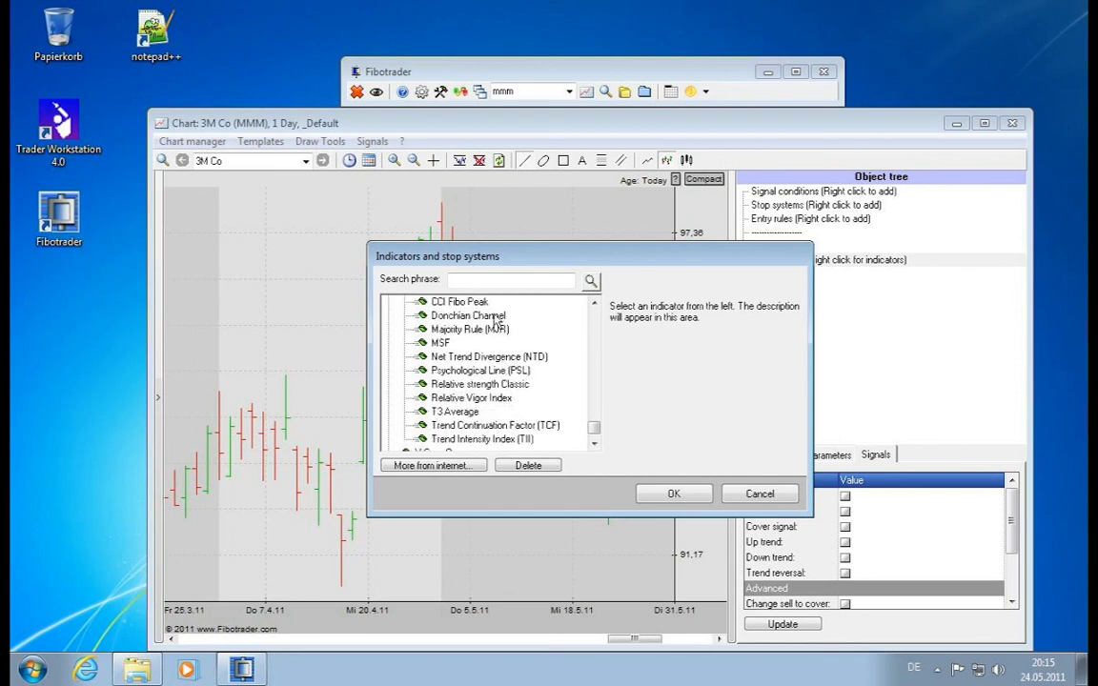
{"action": "left_click", "coordinate": [493, 319]}
{"action": "left_click", "coordinate": [470, 384]}
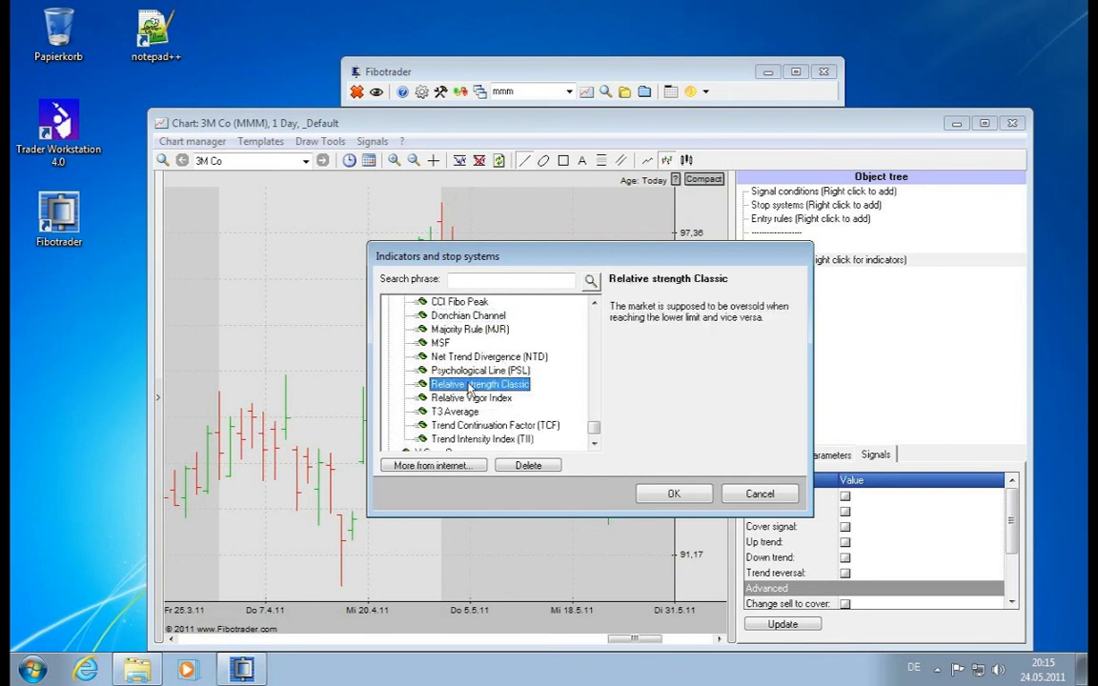
{"action": "scroll", "coordinate": [486, 415], "scroll_direction": "down", "scroll_amount": 1}
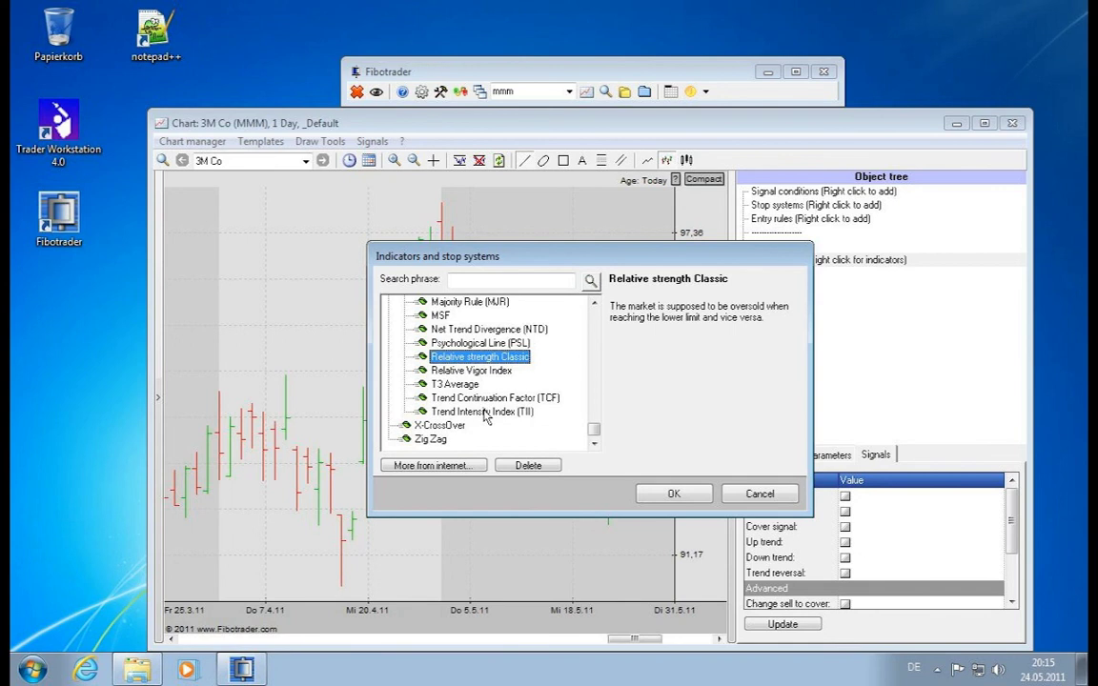
{"action": "left_click", "coordinate": [482, 411]}
{"action": "left_click", "coordinate": [458, 398]}
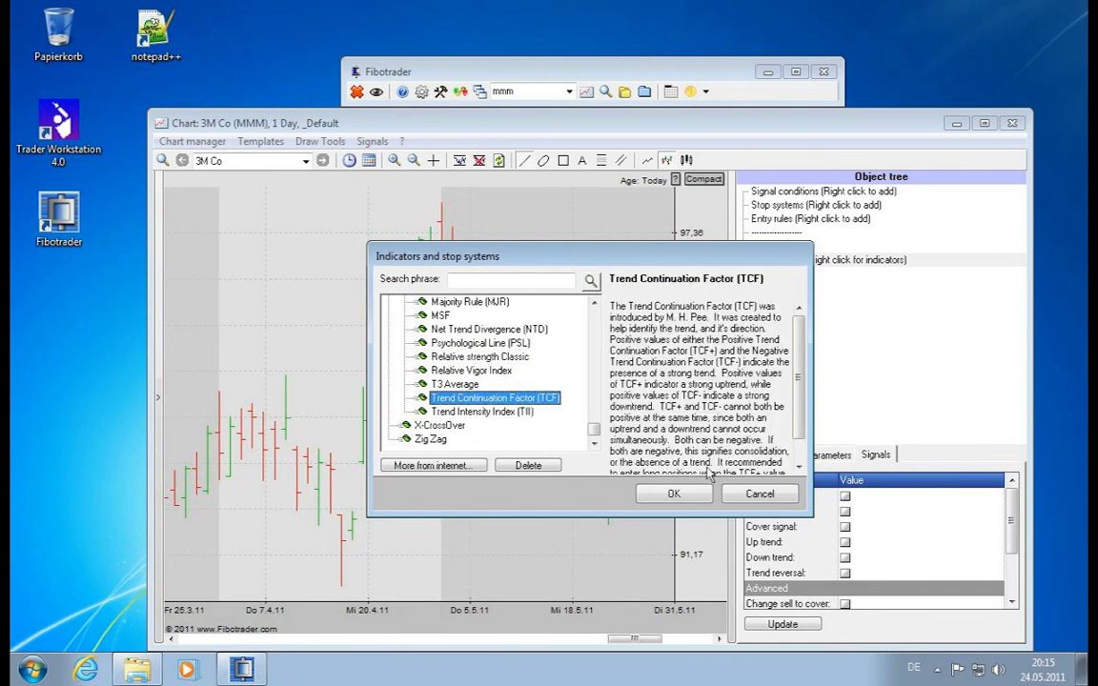
{"action": "left_click", "coordinate": [752, 493]}
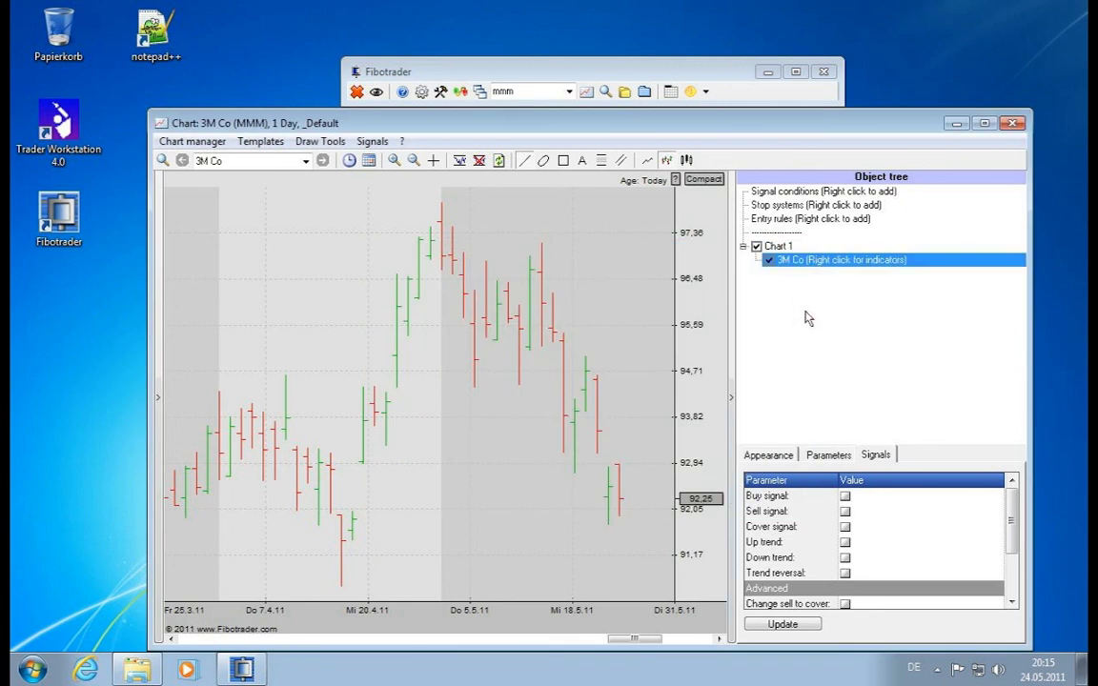